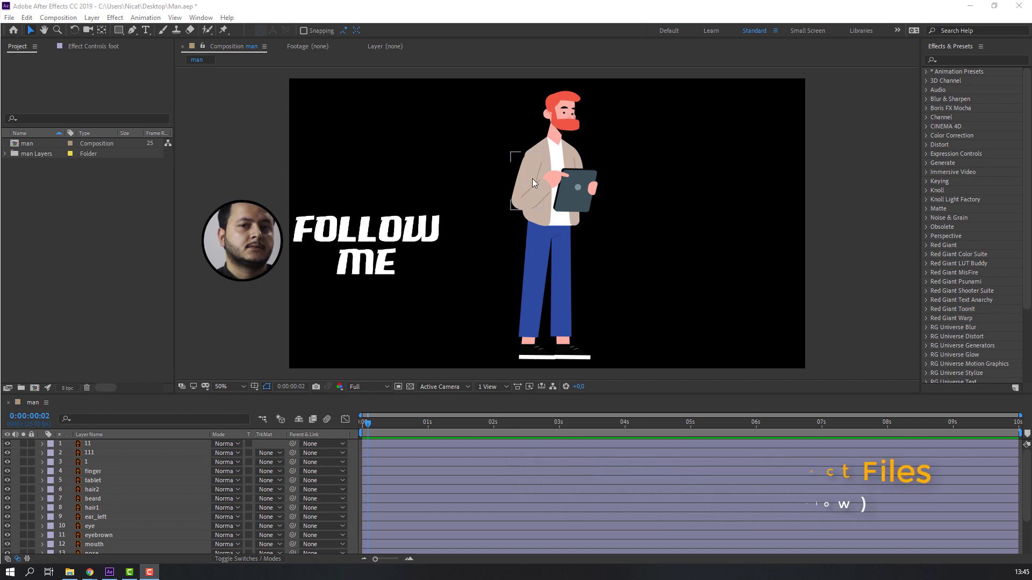
# - Isolate the hand layer 1 and move its anchor point to the wrist with the Pan Behind tool
pyautogui.click(88, 463)
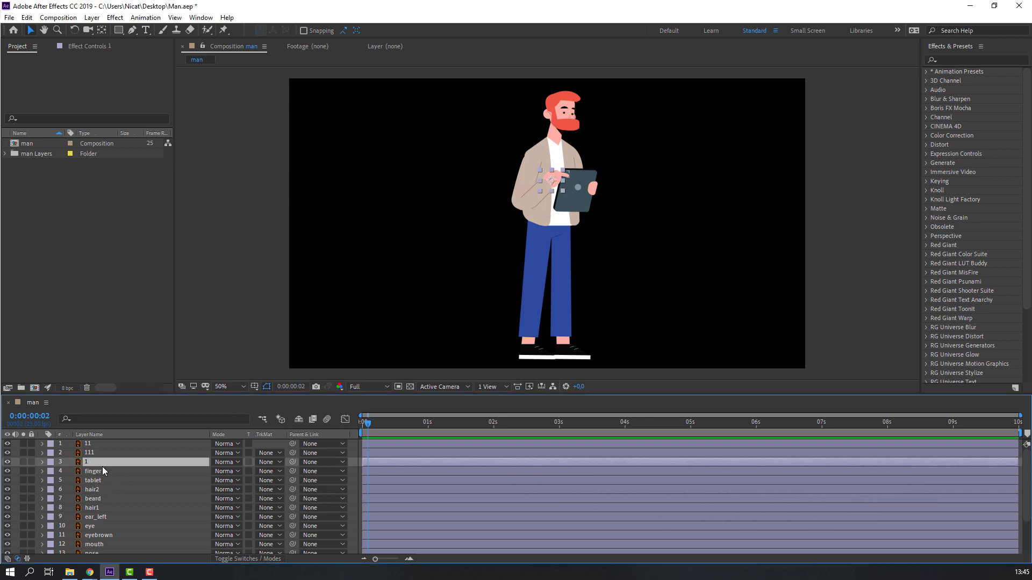
pyautogui.click(24, 462)
pyautogui.scroll(6, 559, 144)
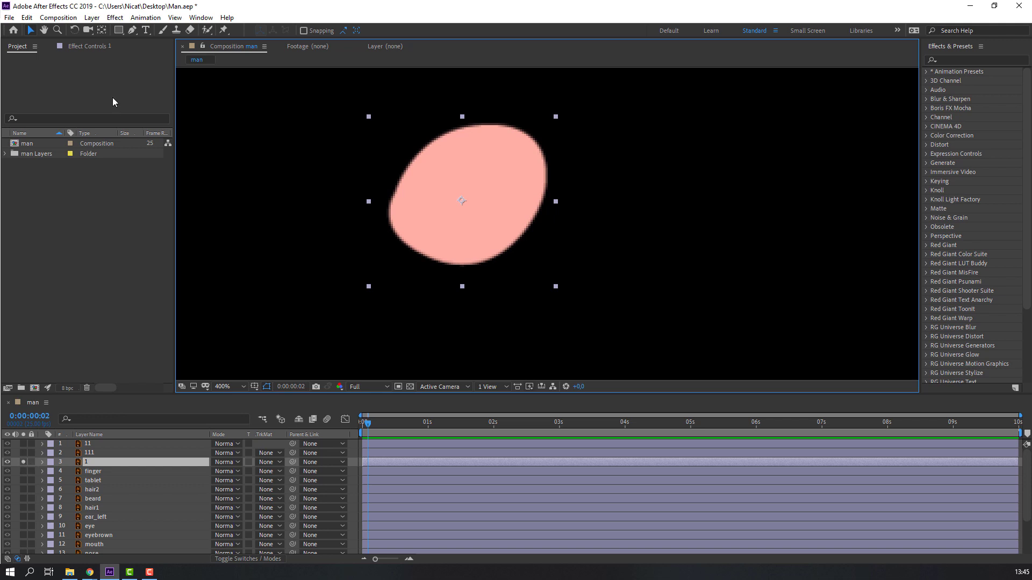
pyautogui.click(103, 30)
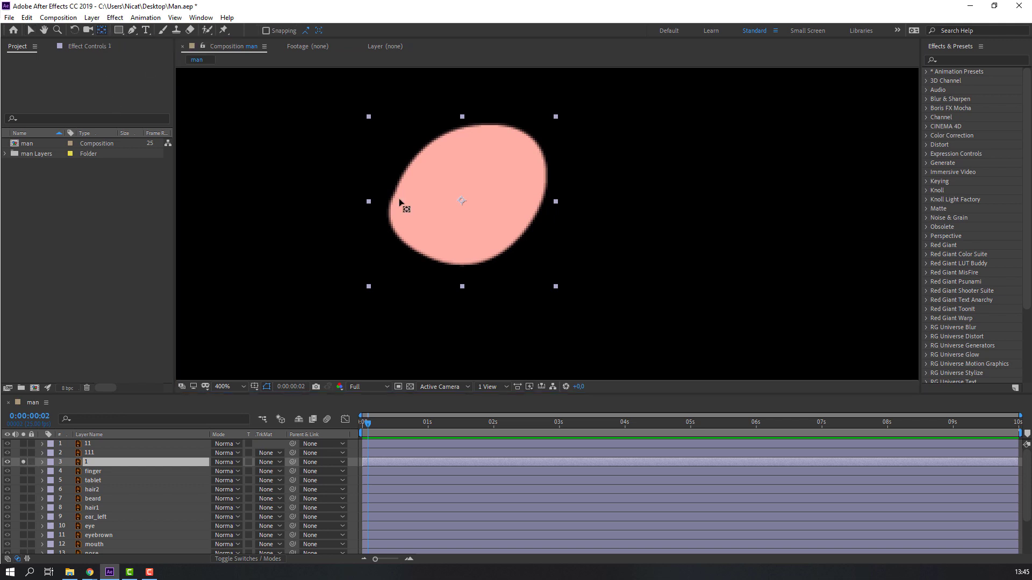
pyautogui.moveTo(463, 202); pyautogui.dragTo(401, 230)
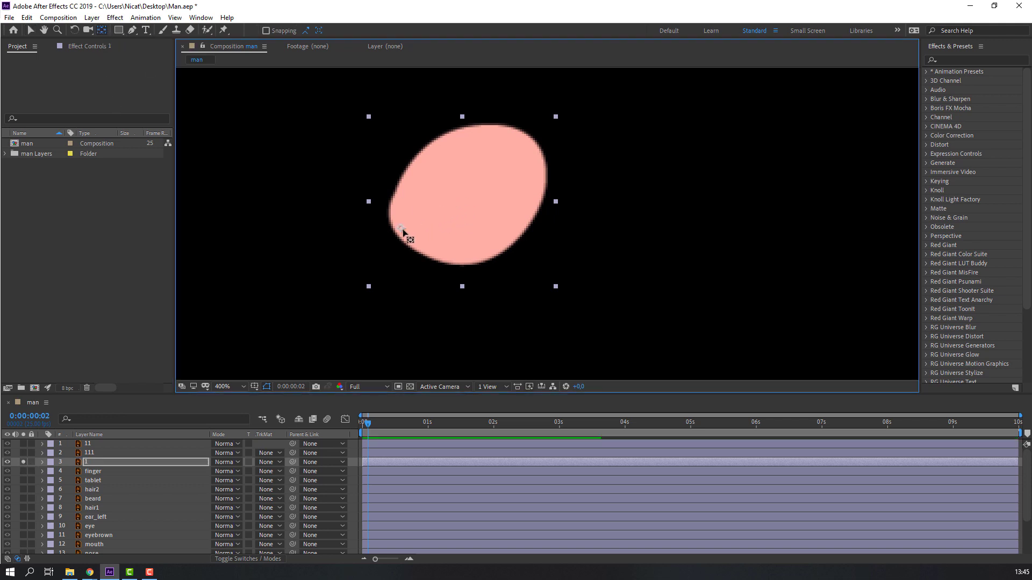
pyautogui.click(23, 462)
# - Isolate the upper arm layer 111 and move its anchor point up to the shoulder joint
pyautogui.press(',')
pyautogui.press(',')
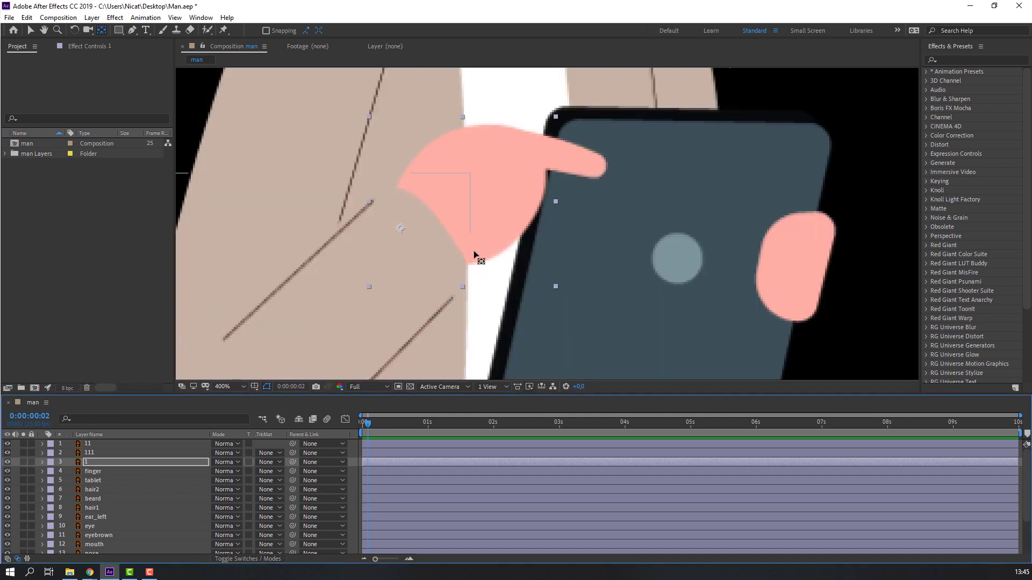
pyautogui.click(88, 456)
pyautogui.click(24, 453)
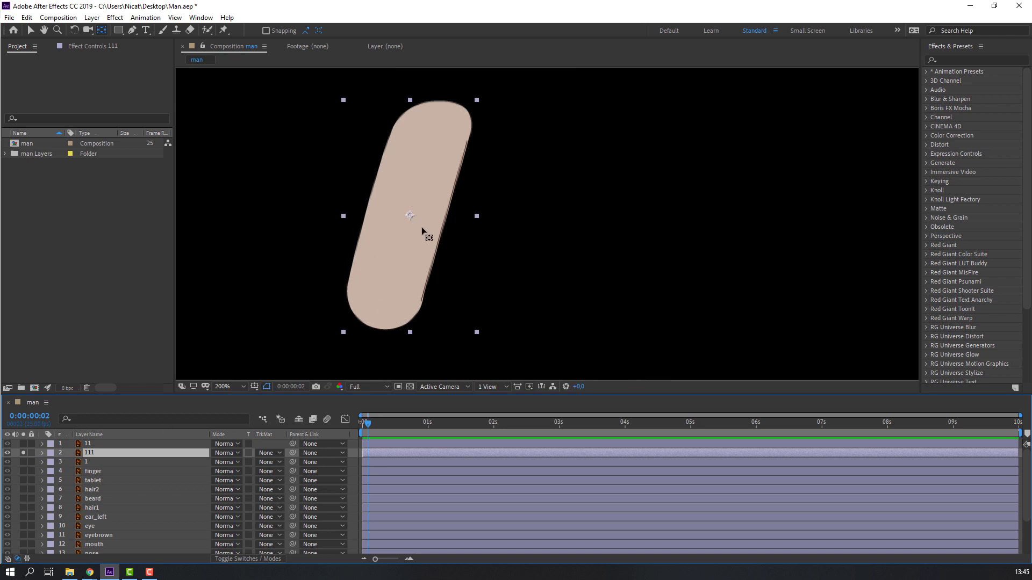
pyautogui.moveTo(409, 217); pyautogui.dragTo(430, 163)
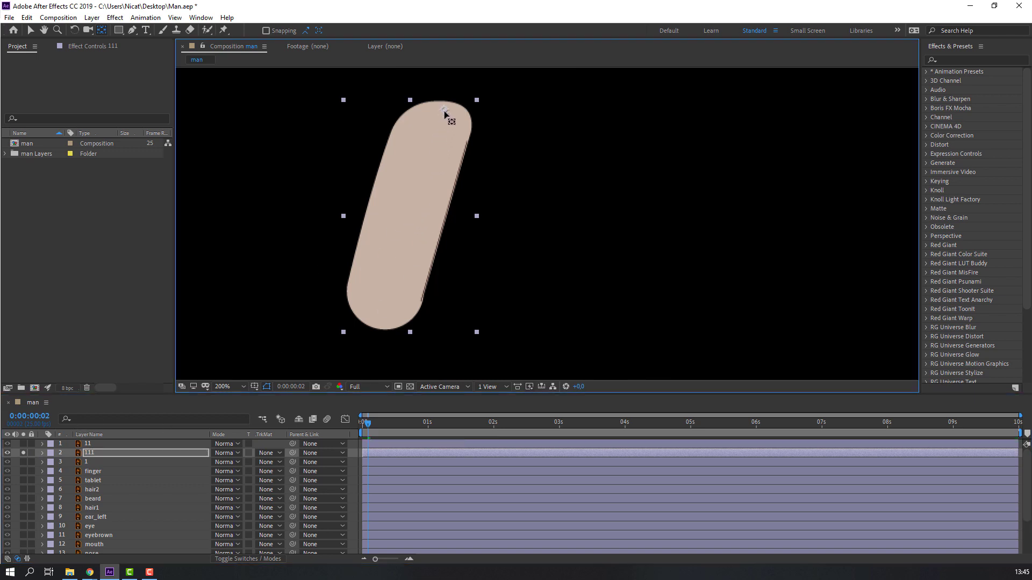
pyautogui.click(23, 453)
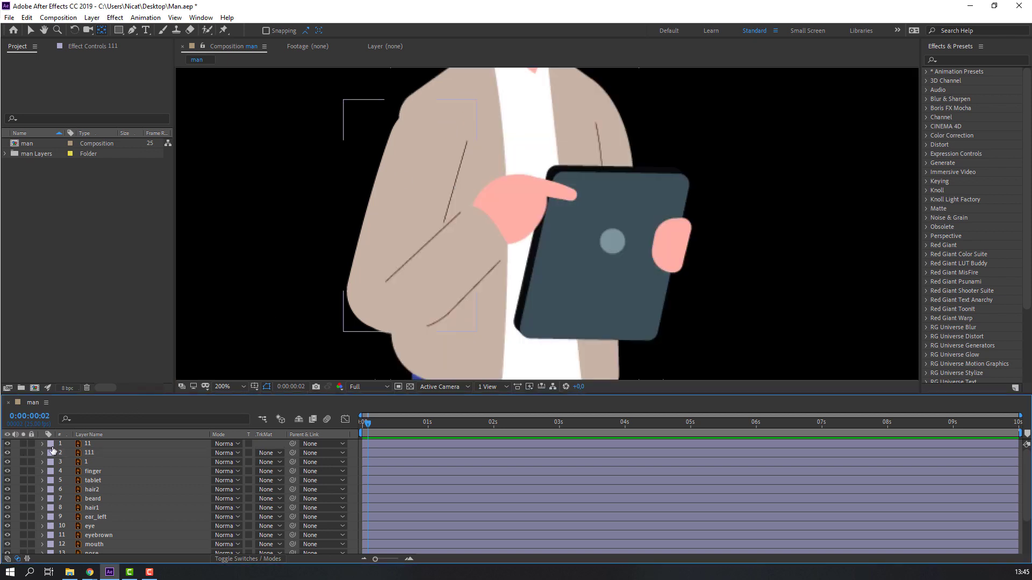
# - Isolate the forearm layer 11 and move its anchor point down to the elbow joint
pyautogui.click(89, 446)
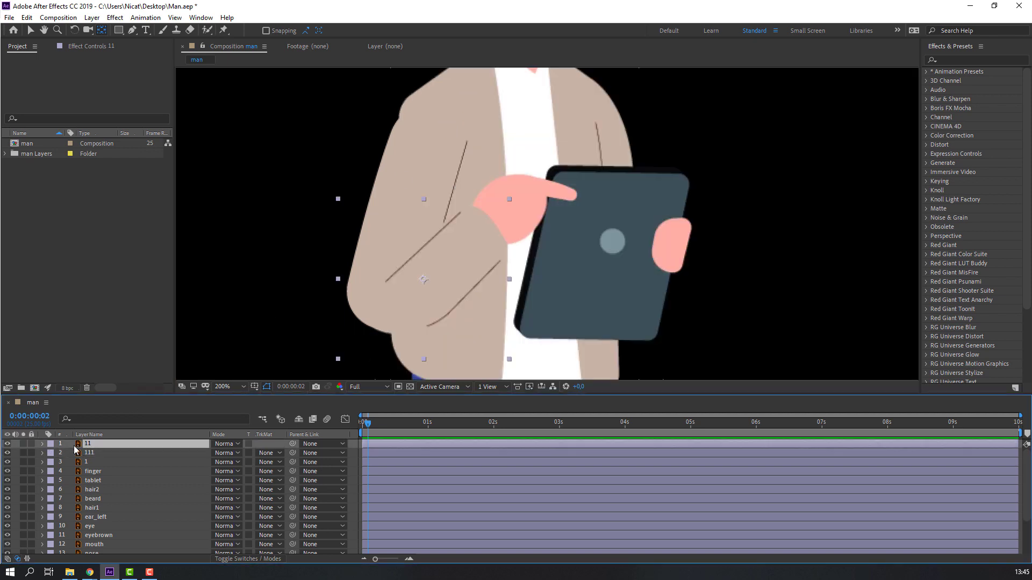
pyautogui.click(24, 444)
pyautogui.moveTo(425, 283); pyautogui.dragTo(376, 321)
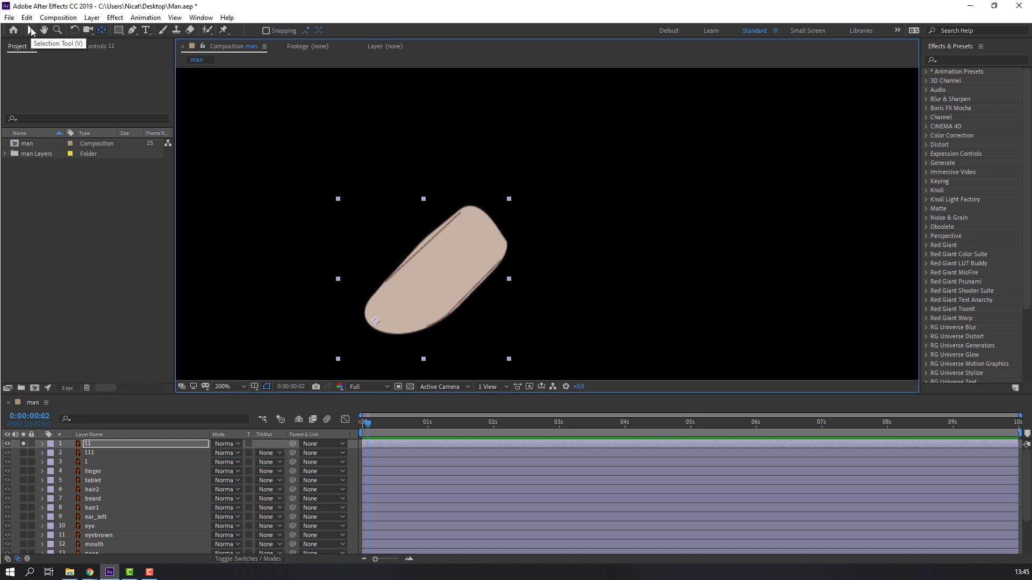
pyautogui.click(31, 31)
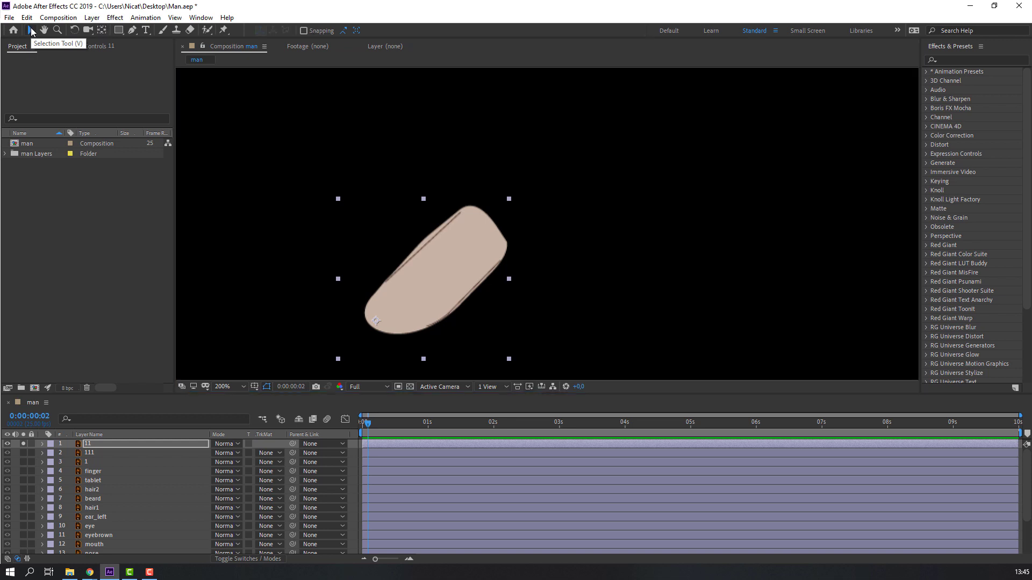
pyautogui.click(23, 444)
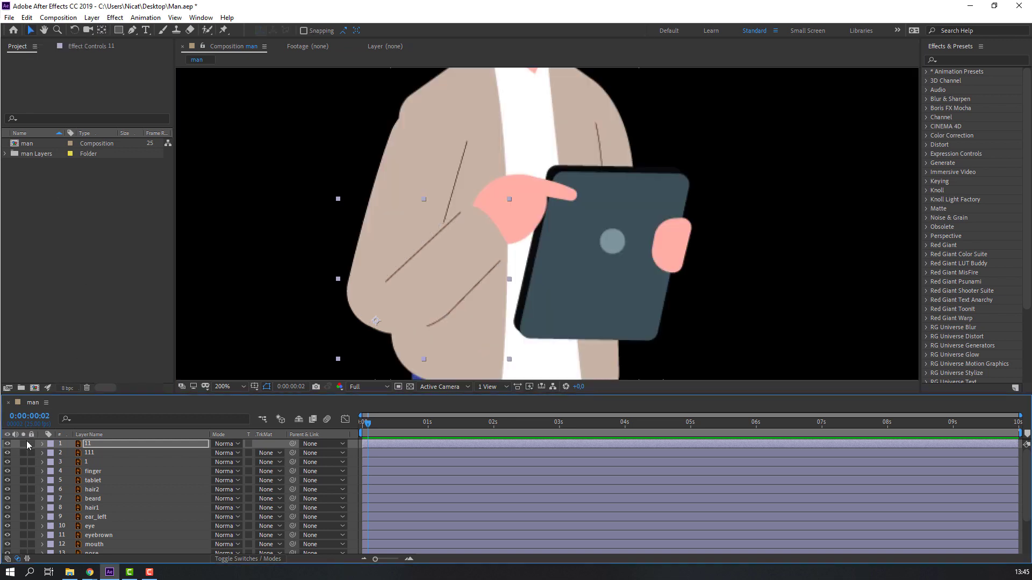
# - Parent the arm layers in a chain: layer 1 to 11, 11 to 111, and 111 to body
pyautogui.click(88, 461)
pyautogui.click(96, 452)
pyautogui.click(101, 446)
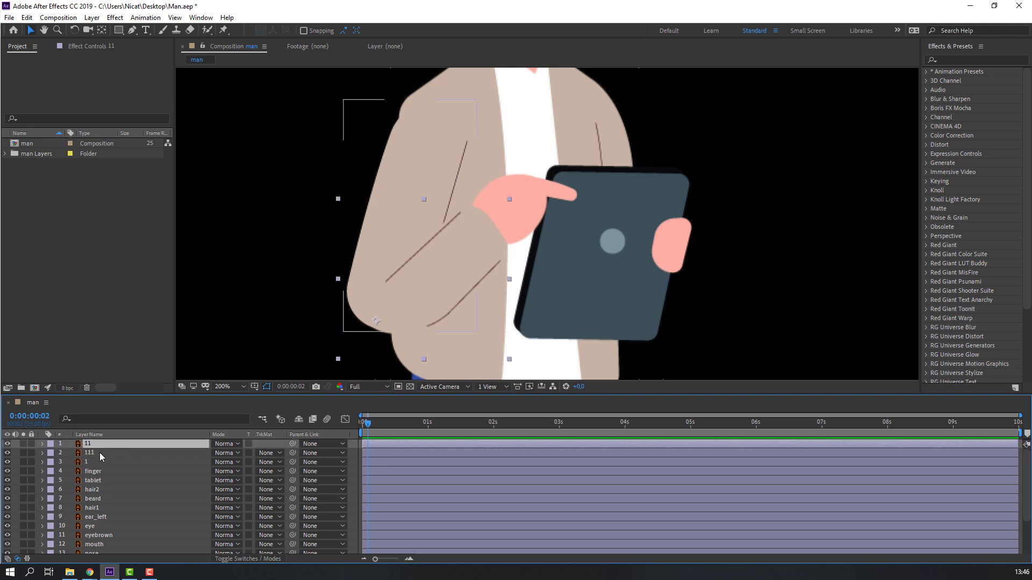
pyautogui.click(99, 453)
pyautogui.click(92, 464)
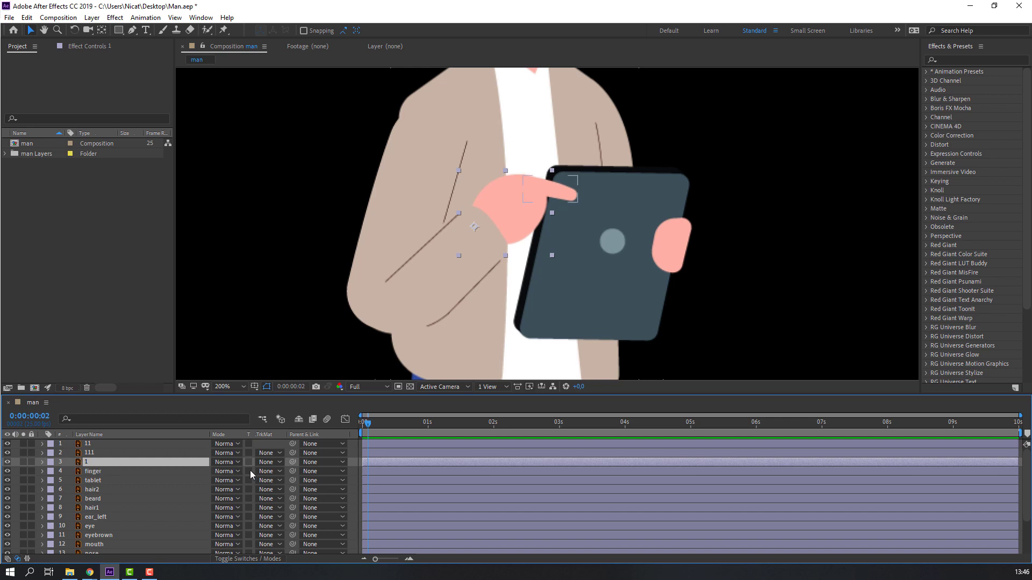
pyautogui.moveTo(293, 468); pyautogui.dragTo(88, 445)
pyautogui.click(90, 445)
pyautogui.moveTo(293, 443); pyautogui.dragTo(95, 453)
pyautogui.click(95, 453)
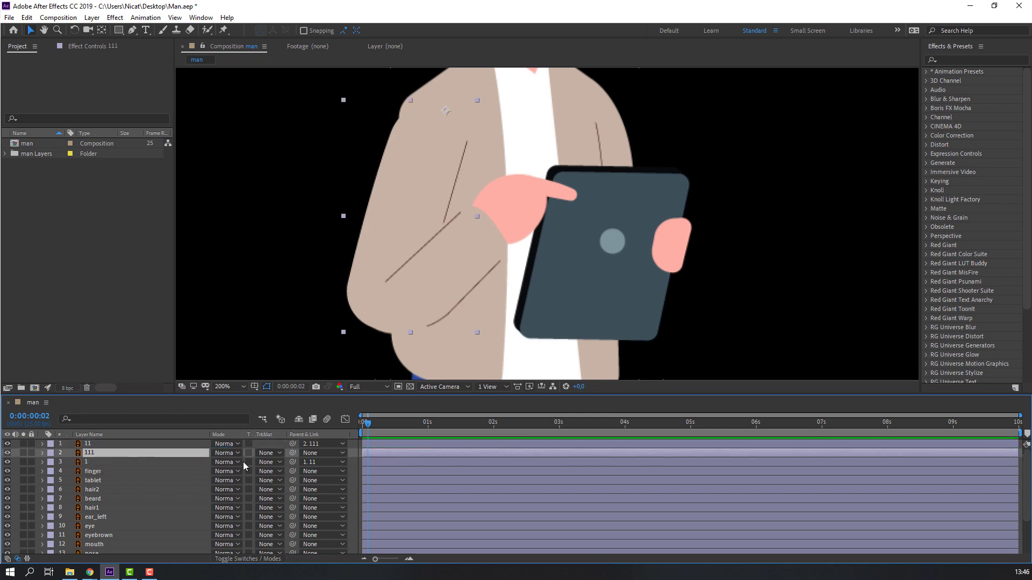
pyautogui.moveTo(292, 456); pyautogui.dragTo(100, 535)
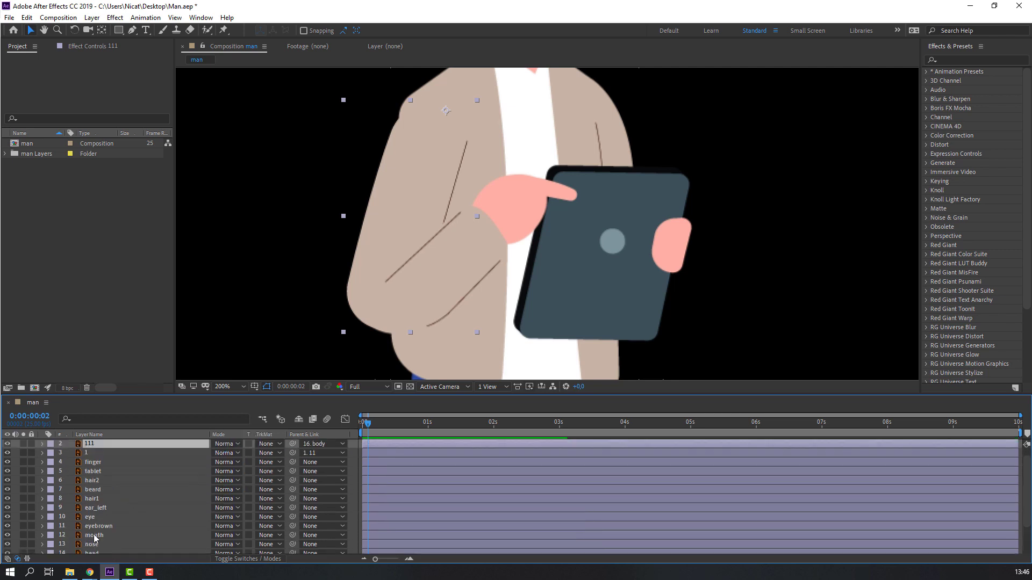
# - Isolate the body layer and move its anchor point down to the waist at the jacket's lower edge
pyautogui.click(100, 540)
pyautogui.click(89, 532)
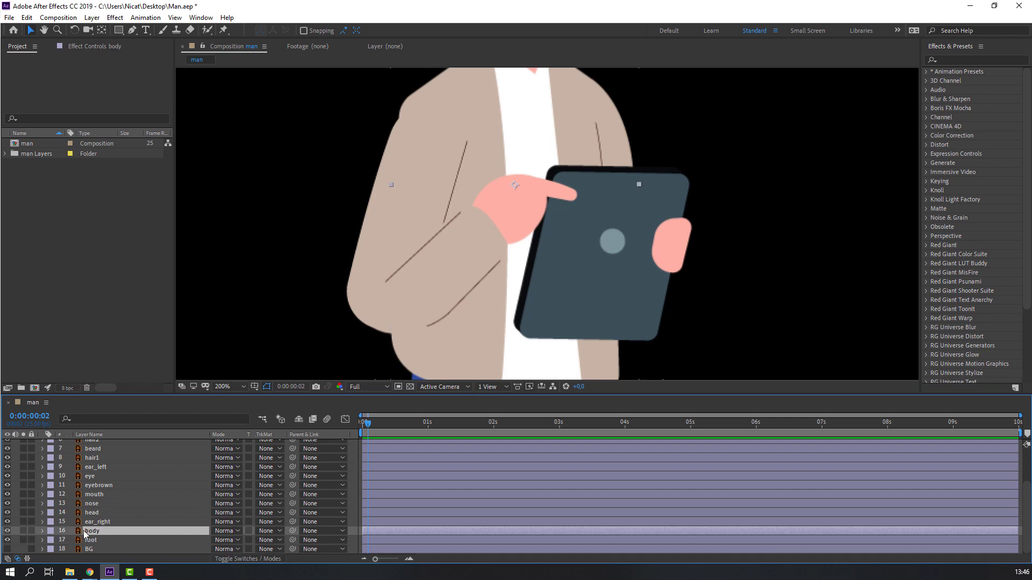
pyautogui.click(23, 531)
pyautogui.scroll(-2, 544, 237)
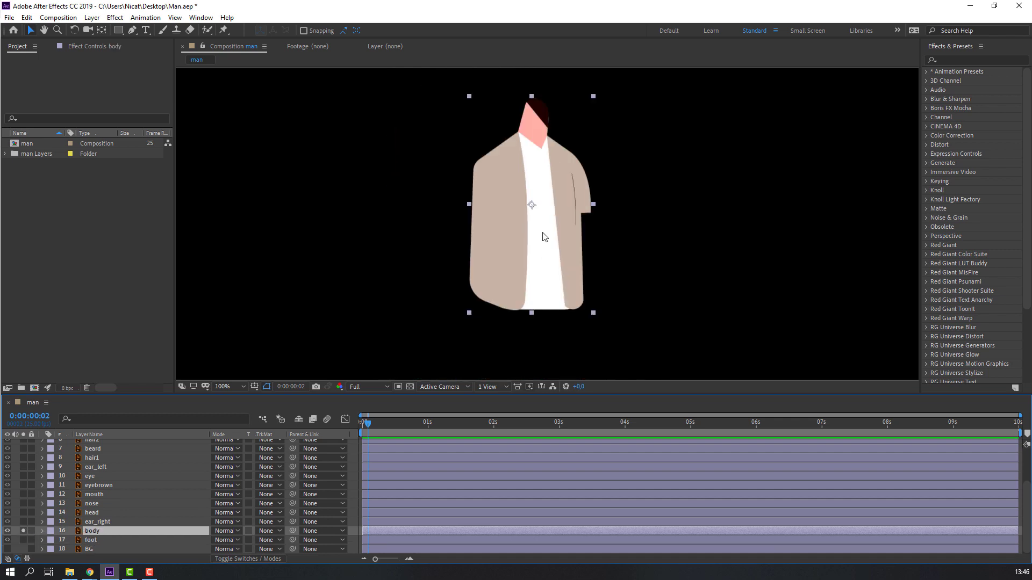
pyautogui.click(103, 31)
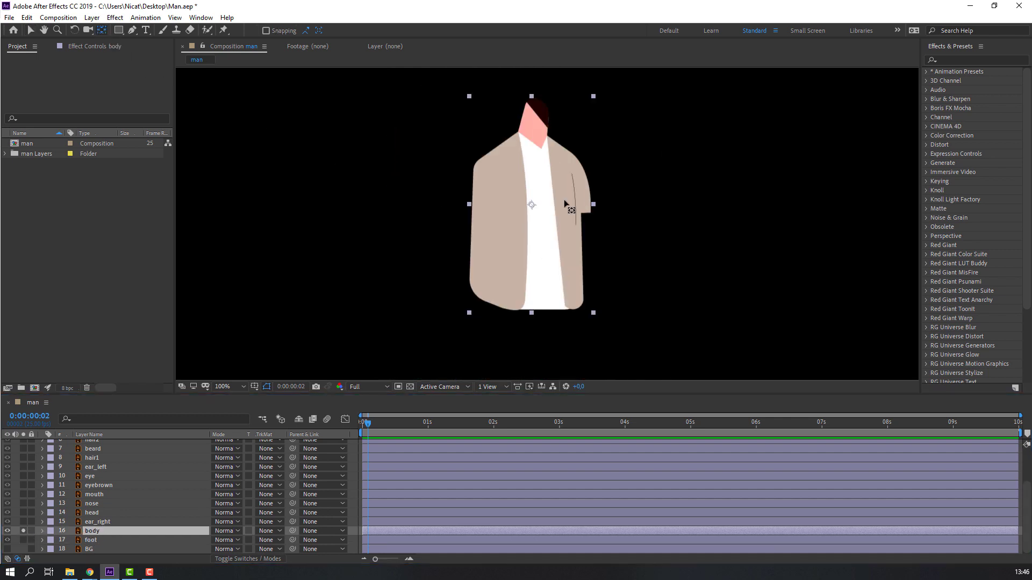
pyautogui.moveTo(533, 210); pyautogui.dragTo(539, 305)
pyautogui.click(31, 31)
pyautogui.click(23, 531)
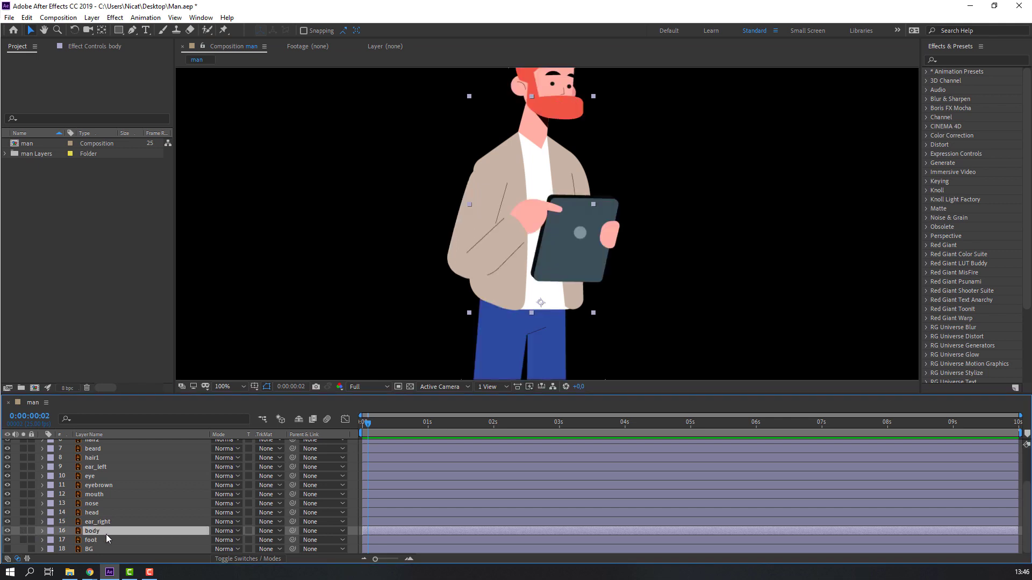
# - Try rotating the body layer slightly around its waist anchor point and undo the rotation
pyautogui.press('r')
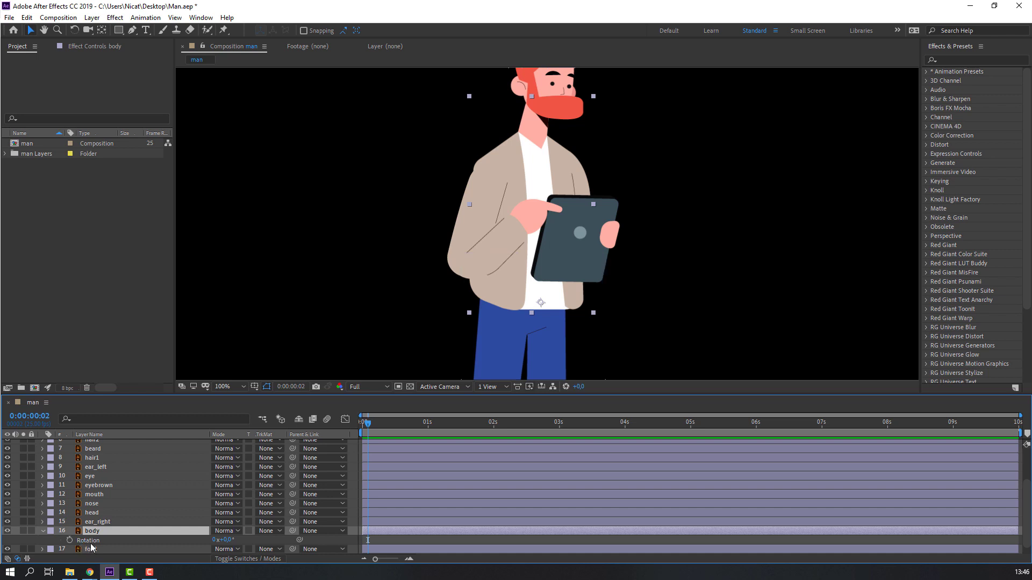
pyautogui.moveTo(224, 540); pyautogui.dragTo(222, 542)
pyautogui.hotkey('ctrl', 'z')
pyautogui.click(42, 532)
pyautogui.scroll(3, 152, 512)
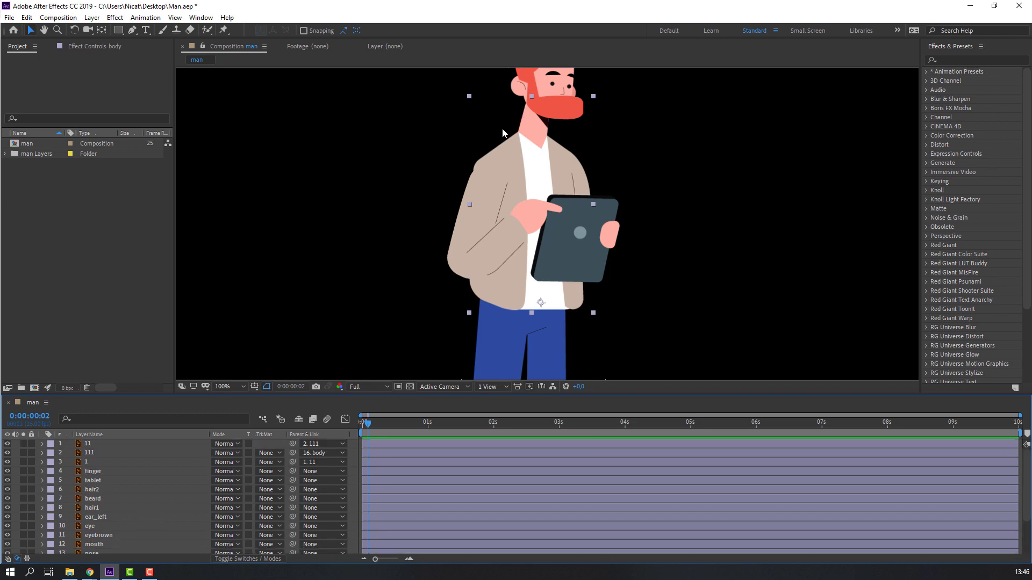
# - Pre-compose the hair2, beard, hair1, ear_left, eye, eyebrown, mouth, nose, head and ear_right layers into a new composition named HEAD
pyautogui.moveTo(564, 77); pyautogui.dragTo(530, 143)
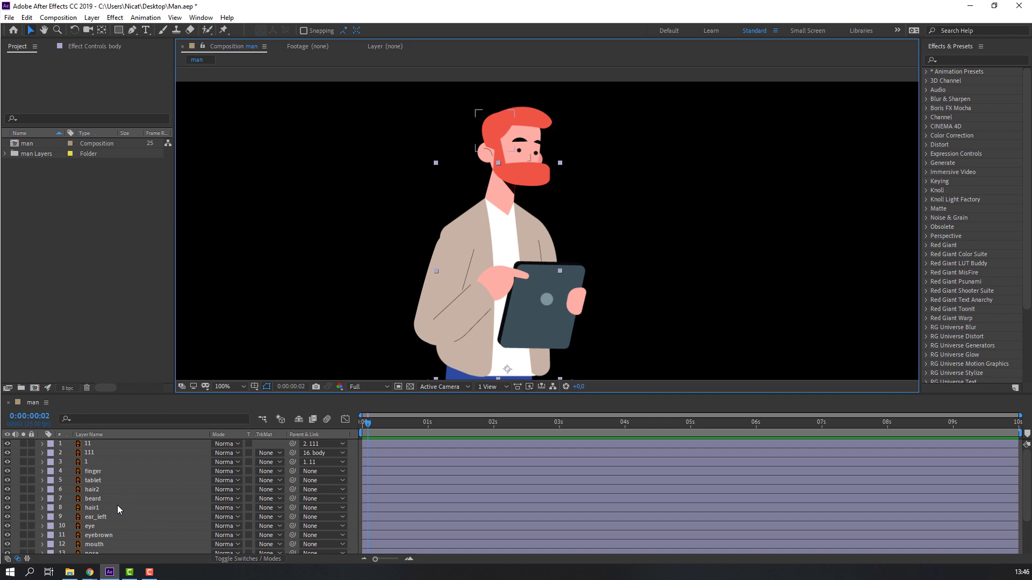
pyautogui.click(102, 500)
pyautogui.keyDown('ctrl'); pyautogui.click(103, 508); pyautogui.keyUp('ctrl')
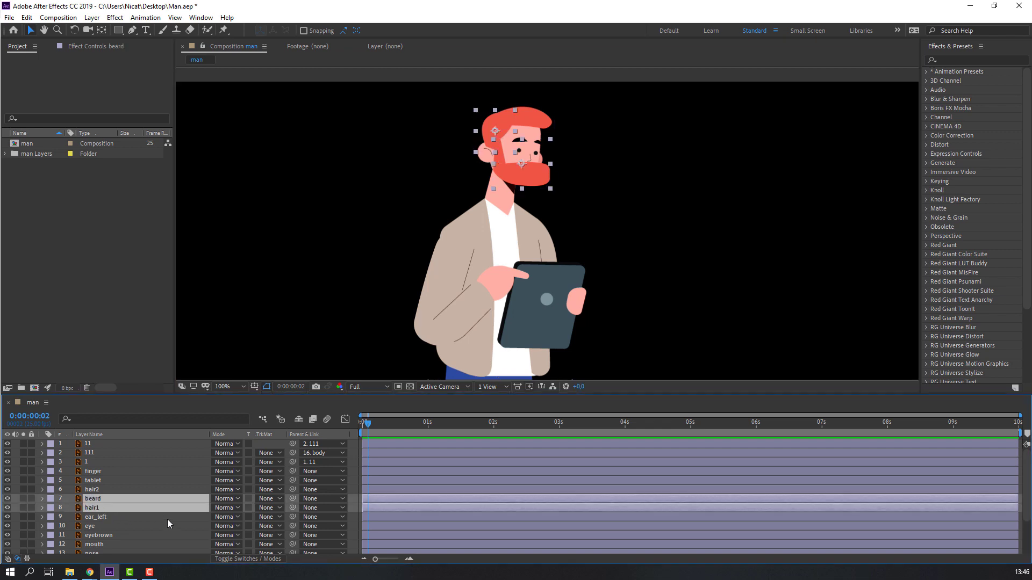
pyautogui.keyDown('ctrl'); pyautogui.click(105, 517); pyautogui.keyUp('ctrl')
pyautogui.keyDown('ctrl'); pyautogui.click(106, 527); pyautogui.keyUp('ctrl')
pyautogui.keyDown('ctrl'); pyautogui.click(112, 535); pyautogui.keyUp('ctrl')
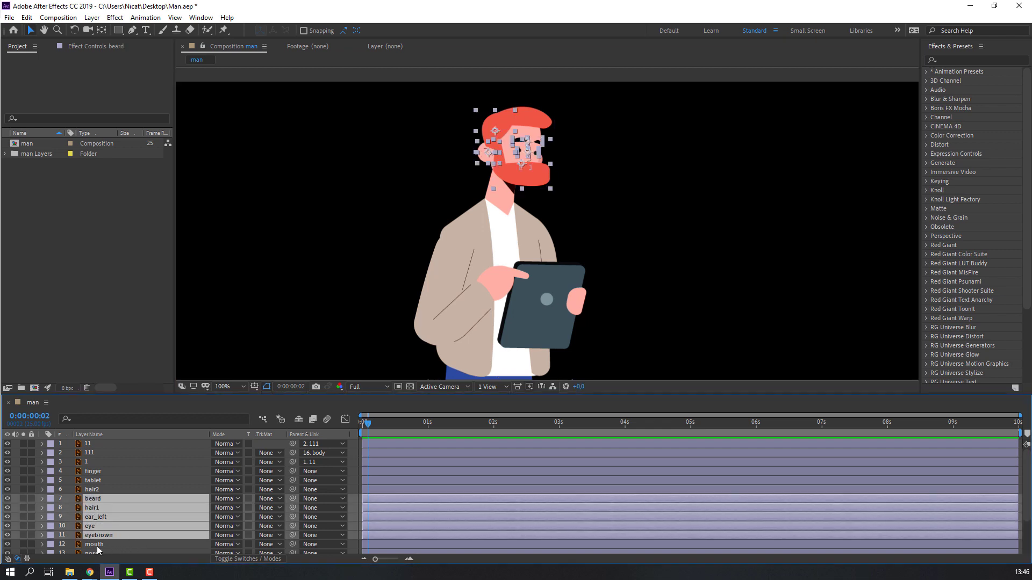
pyautogui.keyDown('ctrl'); pyautogui.click(98, 544); pyautogui.keyUp('ctrl')
pyautogui.scroll(-3, 125, 538)
pyautogui.keyDown('ctrl'); pyautogui.click(98, 504); pyautogui.keyUp('ctrl')
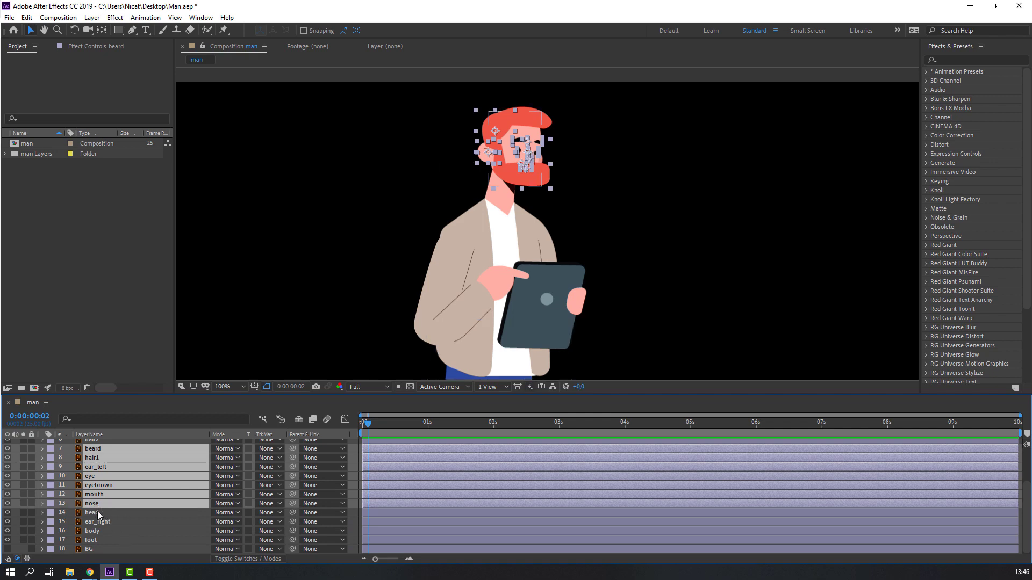
pyautogui.keyDown('ctrl'); pyautogui.click(98, 513); pyautogui.keyUp('ctrl')
pyautogui.keyDown('ctrl'); pyautogui.click(110, 521); pyautogui.keyUp('ctrl')
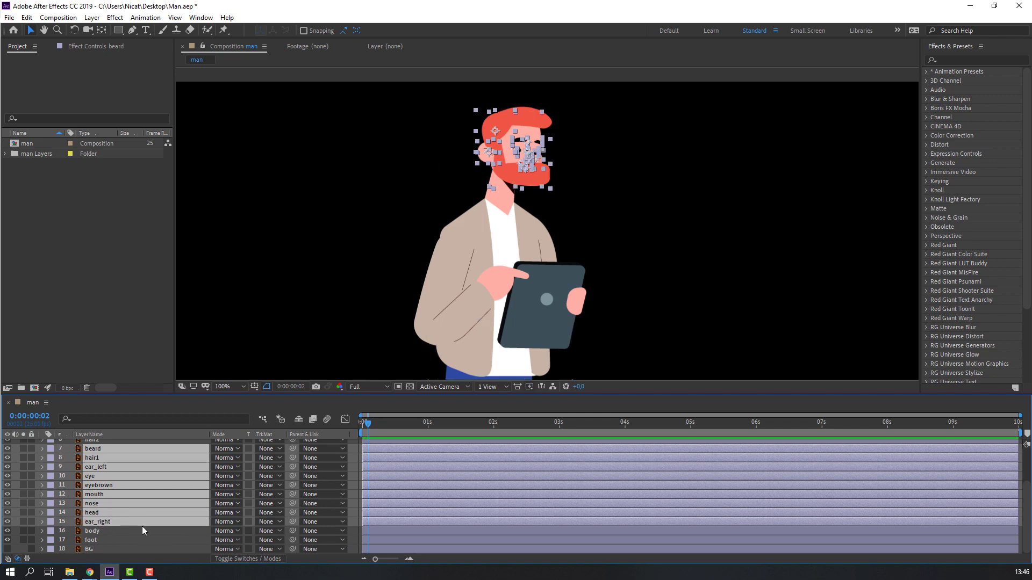
pyautogui.scroll(3, 141, 527)
pyautogui.click(8, 498)
pyautogui.click(8, 498)
pyautogui.keyDown('ctrl'); pyautogui.click(95, 490); pyautogui.keyUp('ctrl')
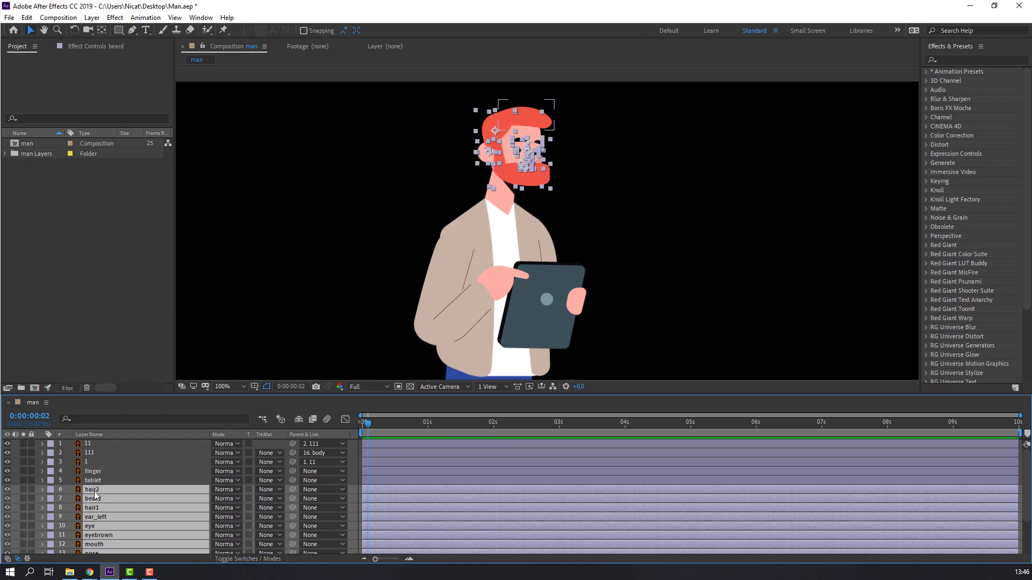
pyautogui.rightClick(96, 507)
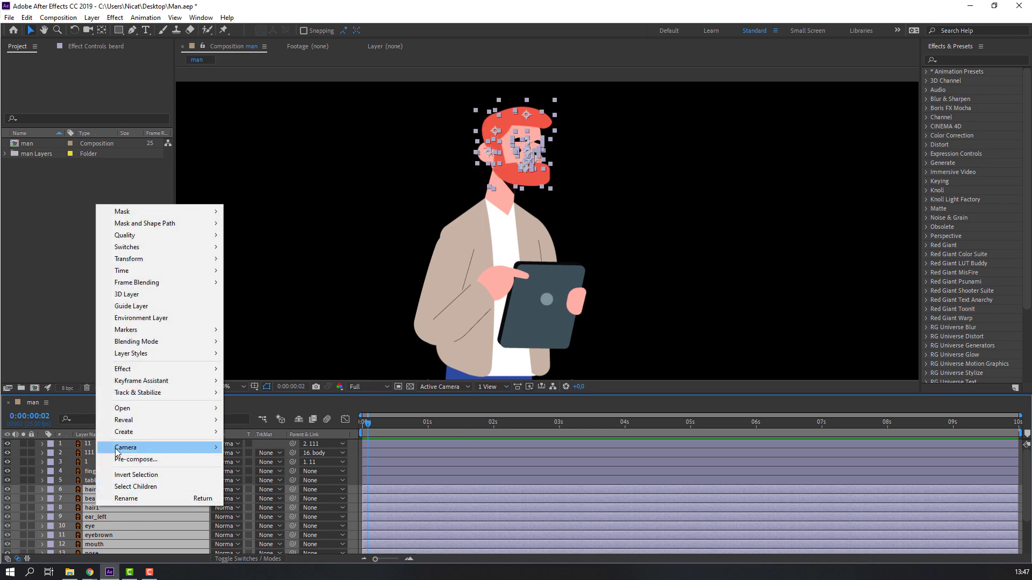
pyautogui.click(136, 460)
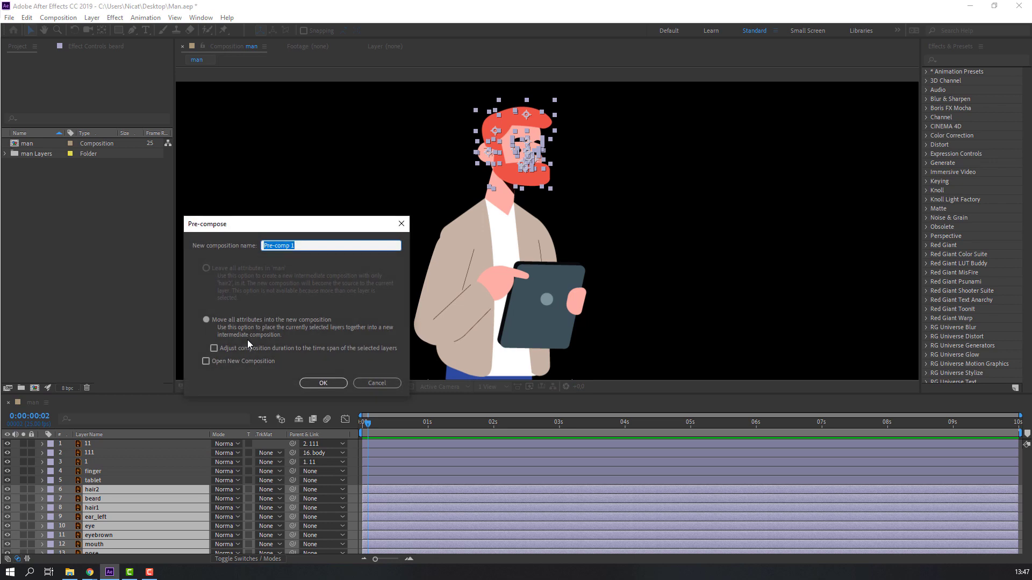
pyautogui.write('HEAD')
pyautogui.click(320, 383)
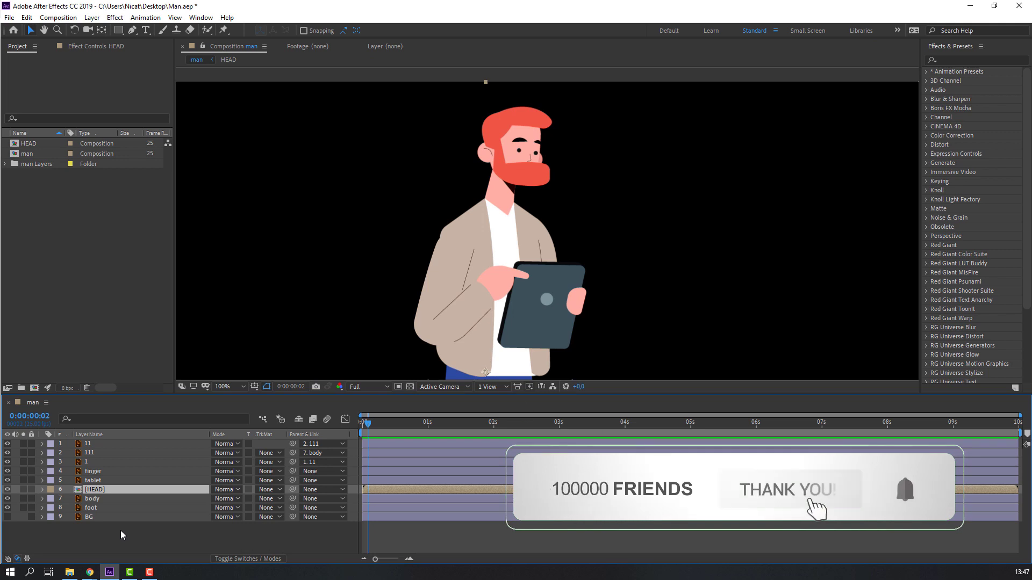
# - Parent the finger layer to hand layer 1 and move its anchor point to the finger's base
pyautogui.click(106, 472)
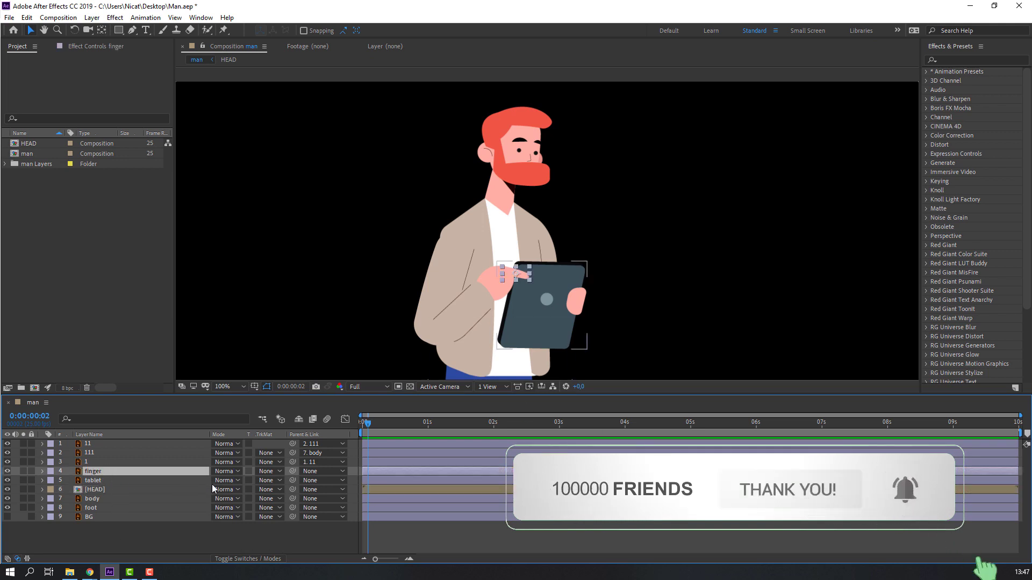
pyautogui.moveTo(291, 471); pyautogui.dragTo(82, 463)
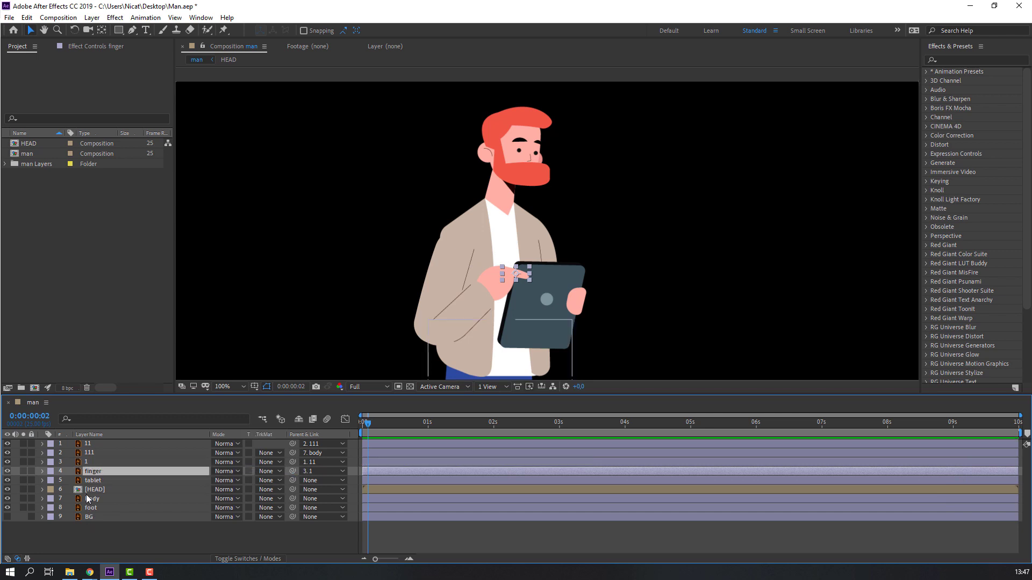
pyautogui.click(24, 471)
pyautogui.scroll(1, 541, 276)
pyautogui.scroll(1, 471, 343)
pyautogui.moveTo(465, 312); pyautogui.dragTo(421, 224)
pyautogui.click(100, 33)
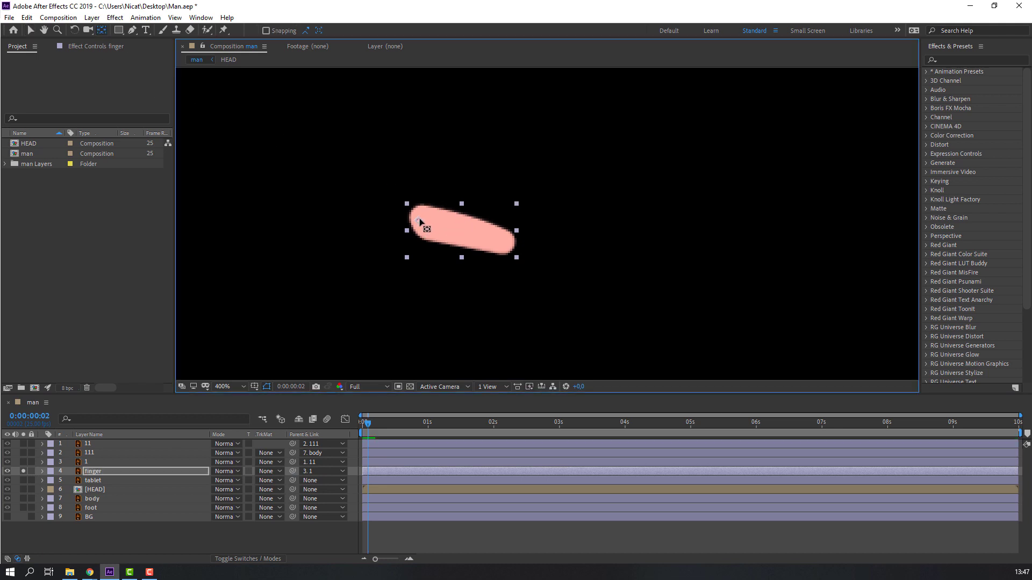
pyautogui.click(30, 31)
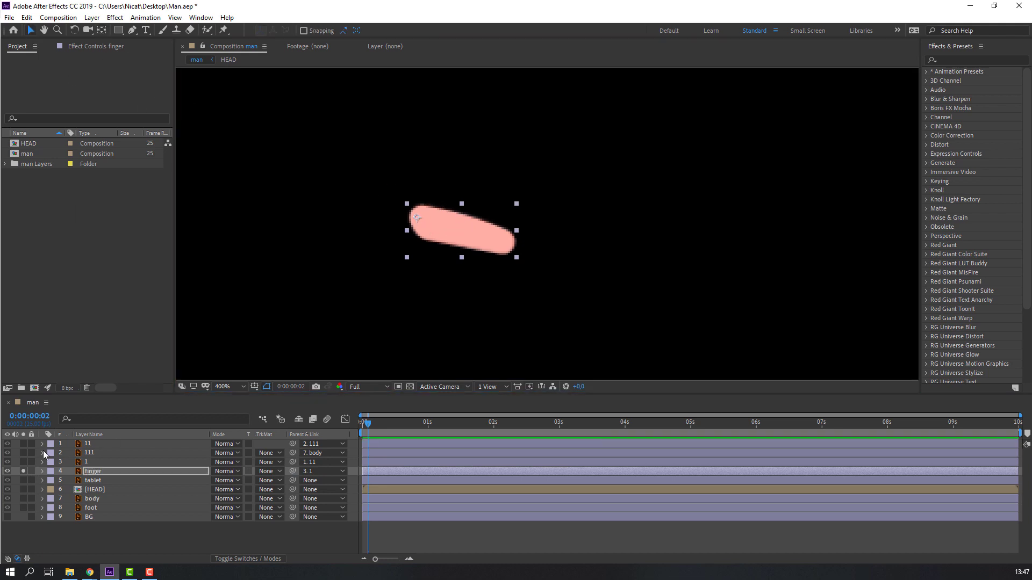
# - Stop isolating the finger layer and show the whole character again
pyautogui.click(22, 471)
pyautogui.press('/')
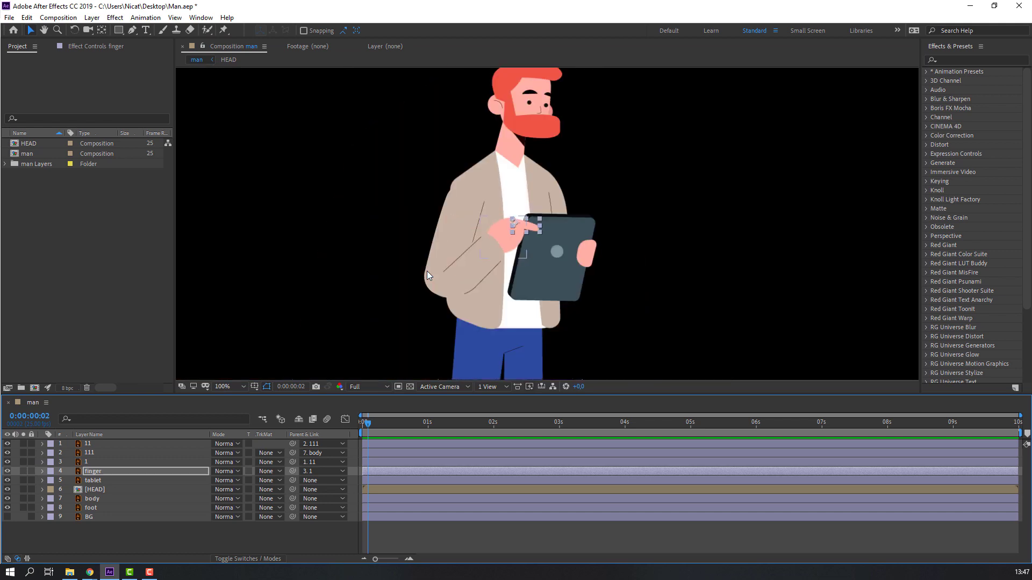
# - Try rotating arm layers 111 and 11 slightly around their anchor points and undo each rotation
pyautogui.click(92, 453)
pyautogui.press('r')
pyautogui.moveTo(226, 463); pyautogui.dragTo(224, 466)
pyautogui.hotkey('ctrl', 'z')
pyautogui.click(41, 459)
pyautogui.click(43, 455)
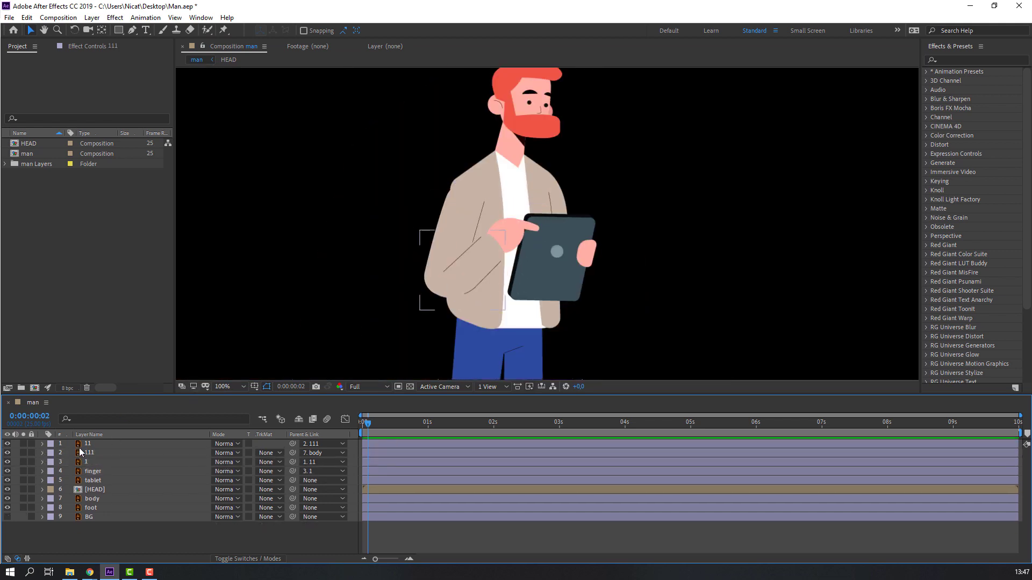
pyautogui.click(90, 443)
pyautogui.press('r')
pyautogui.moveTo(225, 453); pyautogui.dragTo(226, 457)
pyautogui.hotkey('ctrl', 'z')
pyautogui.click(43, 445)
# - Try rotating hand layer 1 and the finger layer around their anchor points and undo the rotations
pyautogui.click(86, 463)
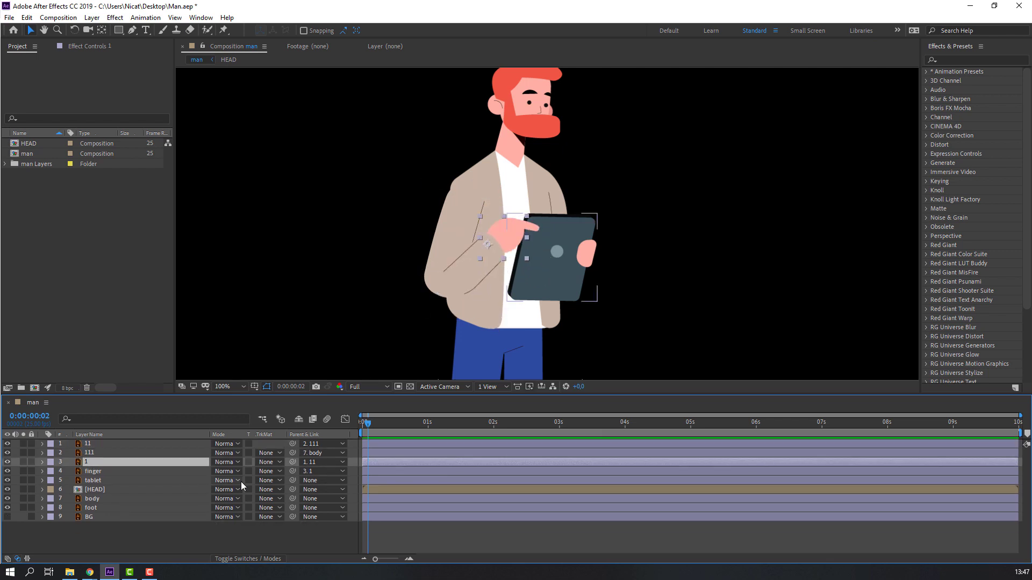
pyautogui.press('r')
pyautogui.moveTo(225, 471)
pyautogui.mouseDown()
pyautogui.moveTo(208, 471)
pyautogui.moveTo(231, 480)
pyautogui.mouseUp()
pyautogui.click(43, 462)
pyautogui.click(108, 471)
pyautogui.press('r')
pyautogui.hotkey('ctrl', 'z')
pyautogui.click(43, 471)
pyautogui.click(115, 534)
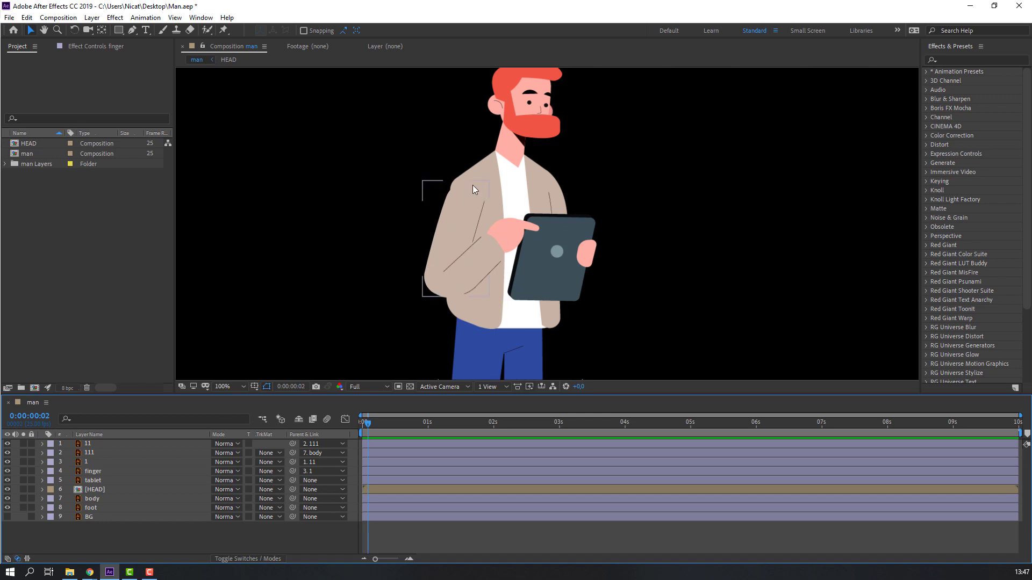
# - Rig arm layers 11, 111 and 1 together with the Auto-rig & IK function of Duik Bassel.2, then collapse the controller layer
pyautogui.click(98, 446)
pyautogui.keyDown('ctrl'); pyautogui.click(97, 453); pyautogui.keyUp('ctrl')
pyautogui.keyDown('ctrl'); pyautogui.click(99, 463); pyautogui.keyUp('ctrl')
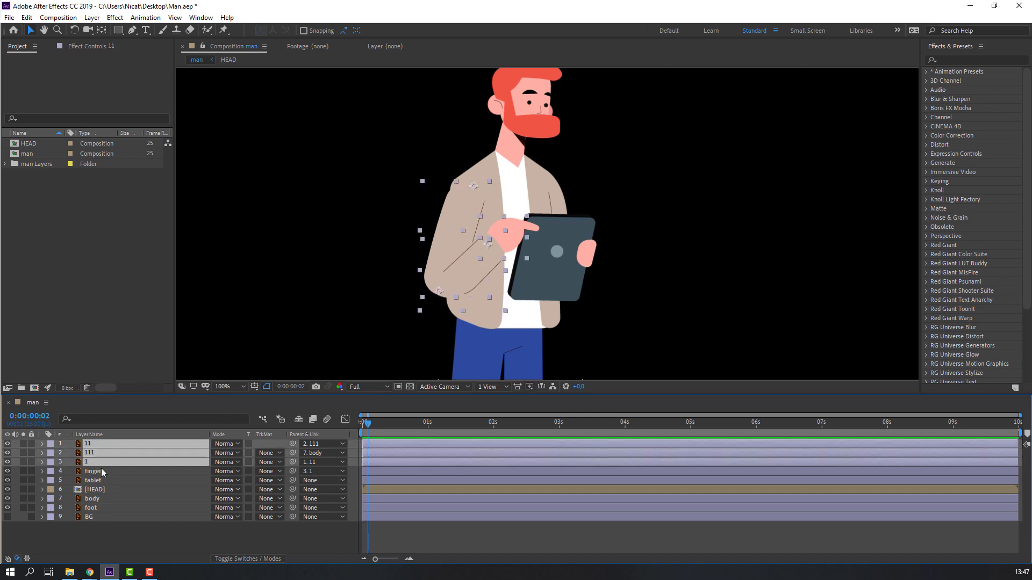
pyautogui.click(200, 19)
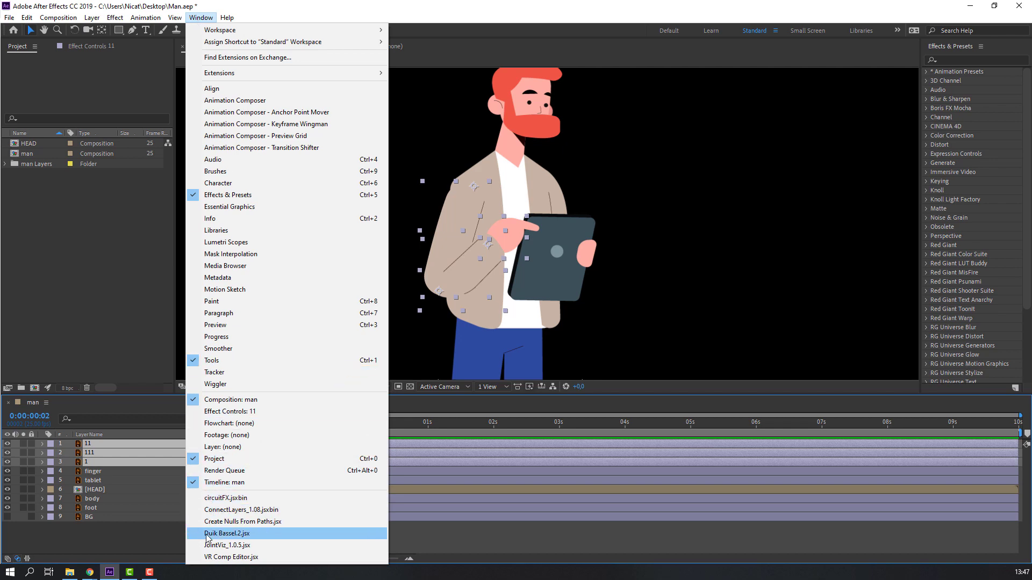
pyautogui.click(241, 534)
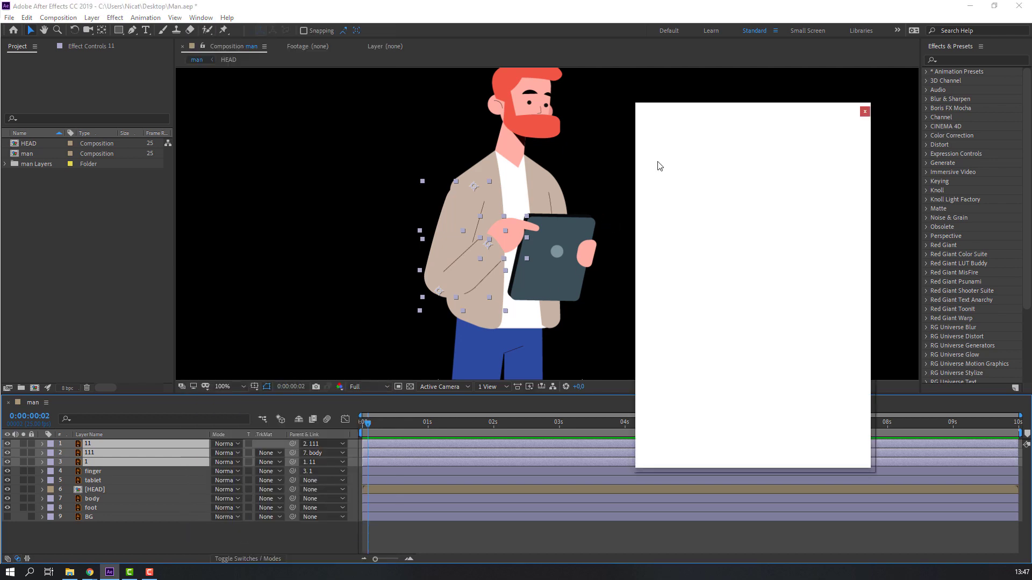
pyautogui.moveTo(722, 110); pyautogui.dragTo(462, 90)
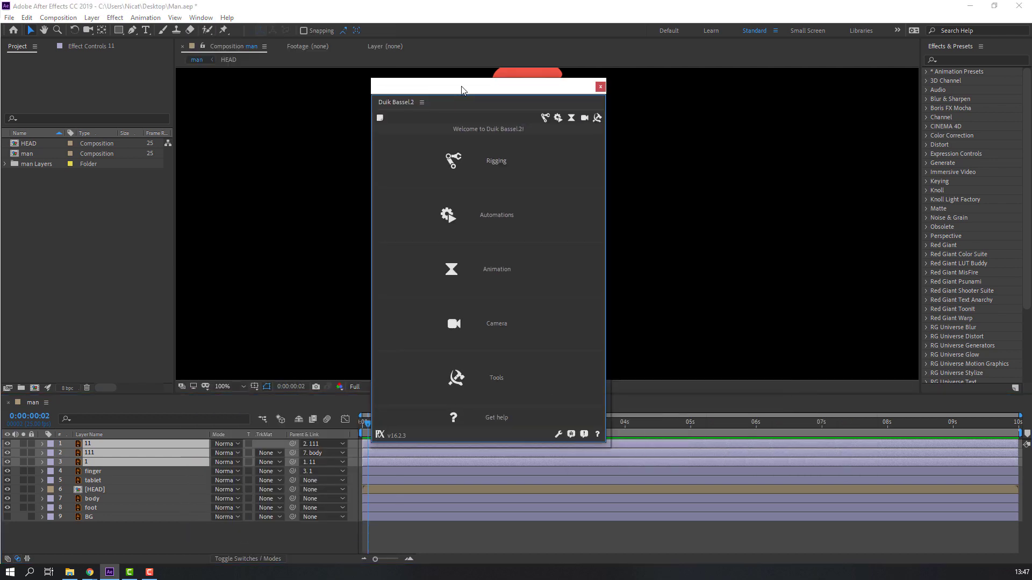
pyautogui.click(543, 118)
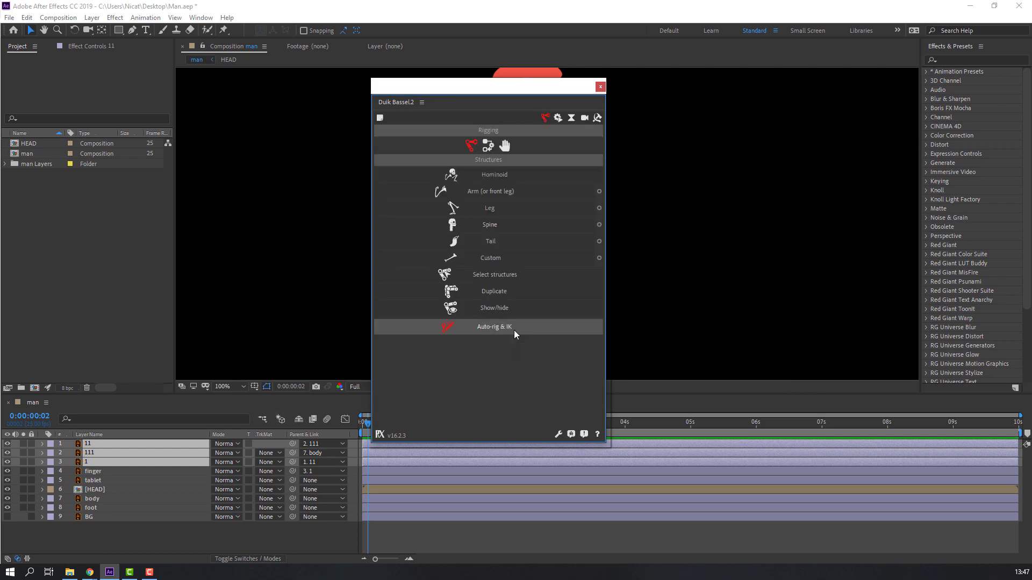
pyautogui.click(492, 328)
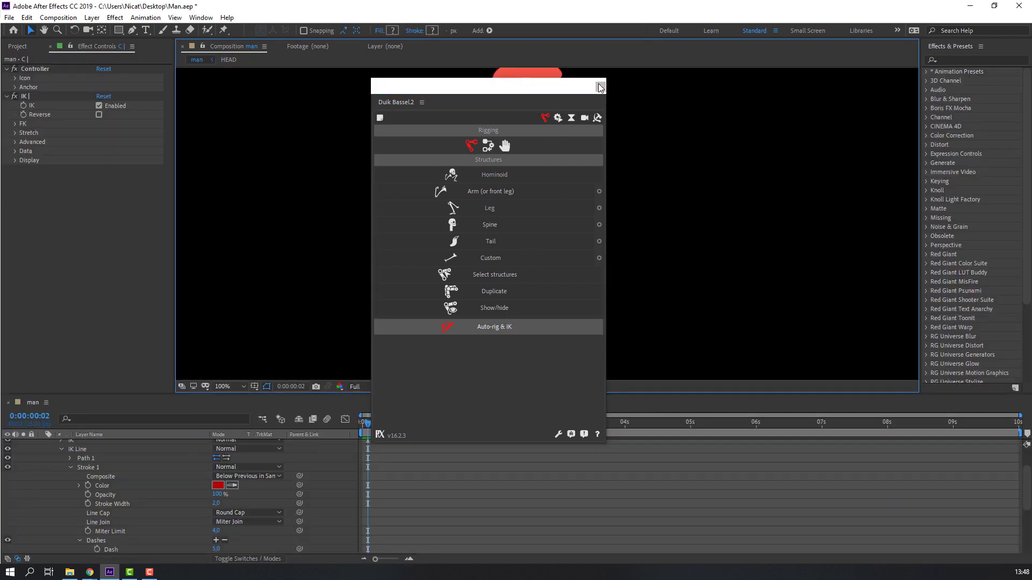
pyautogui.click(600, 86)
pyautogui.scroll(2, 95, 499)
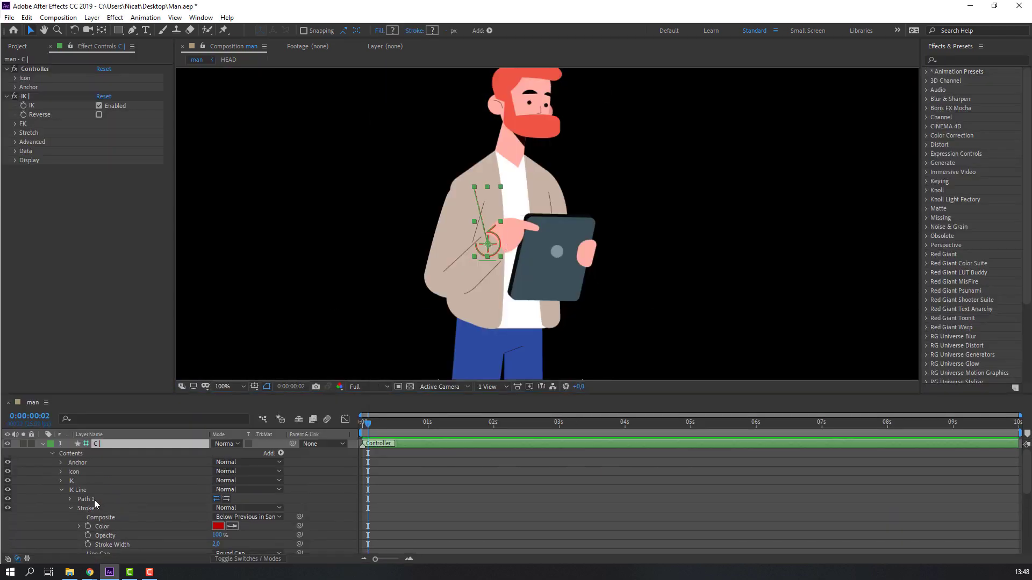
pyautogui.click(43, 446)
# - Try moving the arm's IK controller and rotating the body layer slightly, undoing both changes
pyautogui.moveTo(503, 244)
pyautogui.mouseDown()
pyautogui.moveTo(499, 236)
pyautogui.moveTo(501, 261)
pyautogui.moveTo(489, 232)
pyautogui.moveTo(500, 242)
pyautogui.moveTo(486, 241)
pyautogui.moveTo(502, 242)
pyautogui.mouseUp()
pyautogui.click(174, 520)
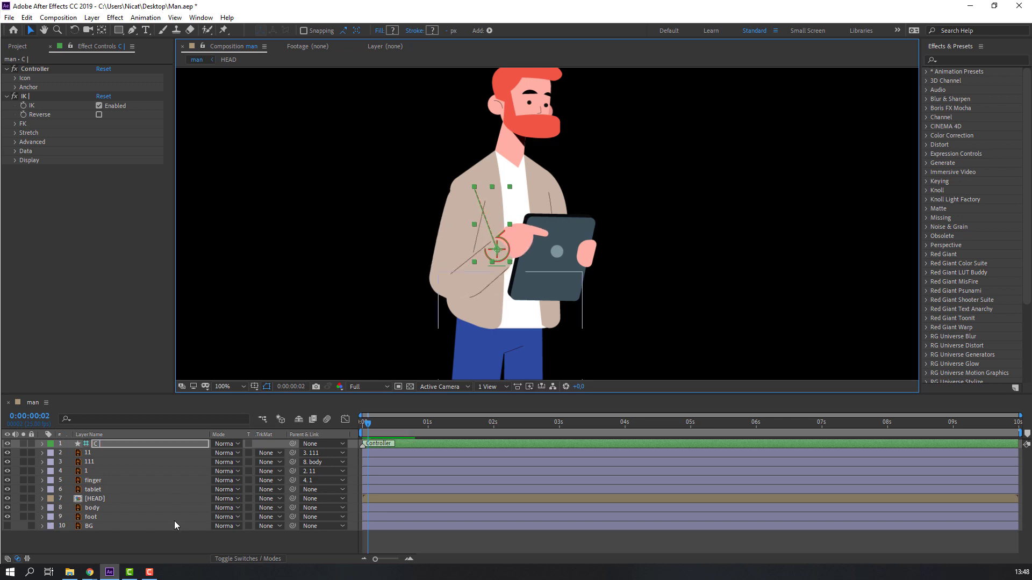
pyautogui.click(127, 508)
pyautogui.press('r')
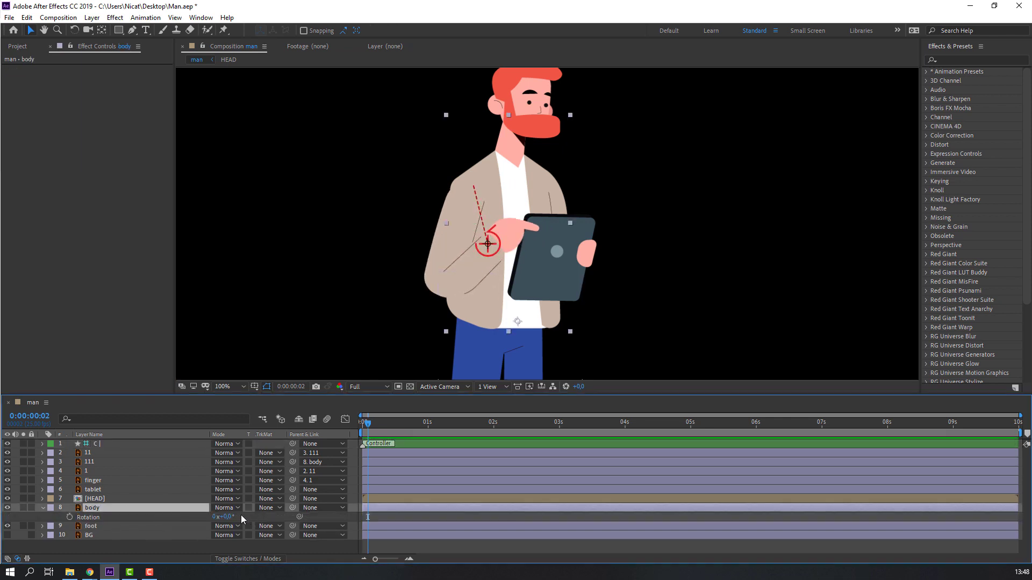
pyautogui.moveTo(230, 520); pyautogui.dragTo(240, 520)
pyautogui.hotkey('ctrl', 'z')
pyautogui.click(42, 509)
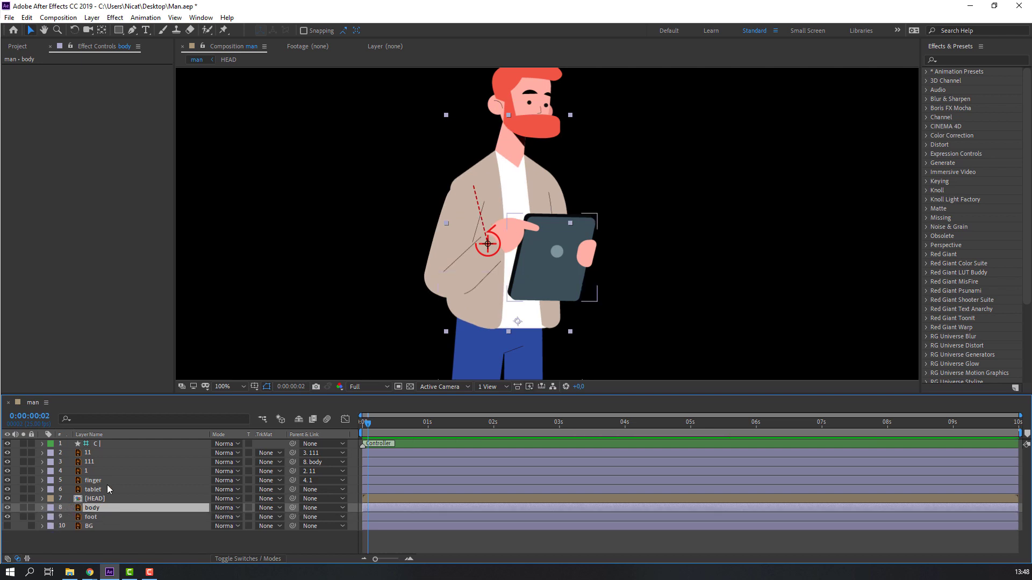
# - Parent the HEAD layer to the body layer, and show and lock the BG layer
pyautogui.click(92, 499)
pyautogui.moveTo(293, 499); pyautogui.dragTo(97, 508)
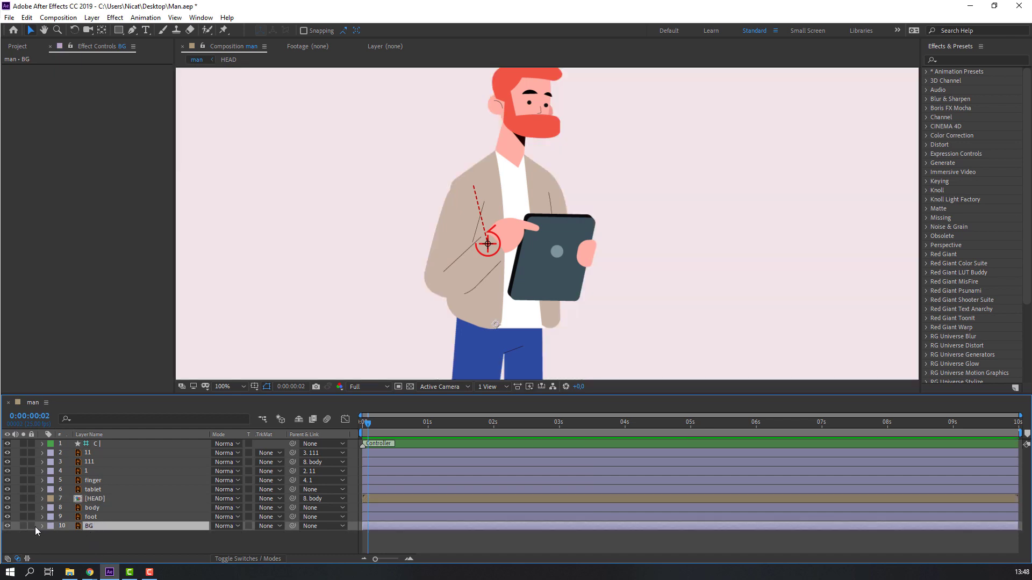
pyautogui.click(31, 526)
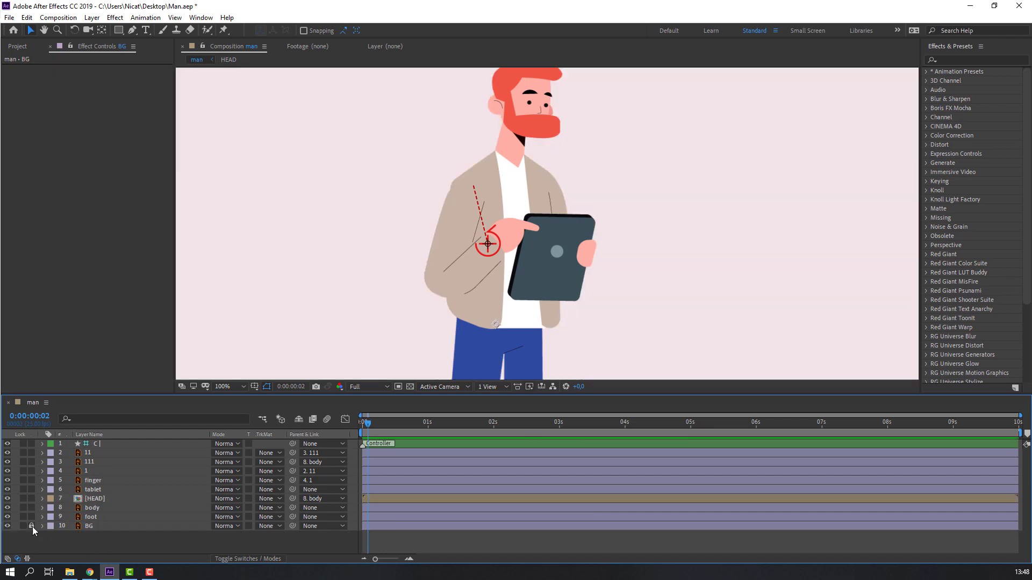
# - Isolate the tablet layer to move its anchor point onto the holding hand, restore the full view and parent the tablet to body
pyautogui.click(102, 489)
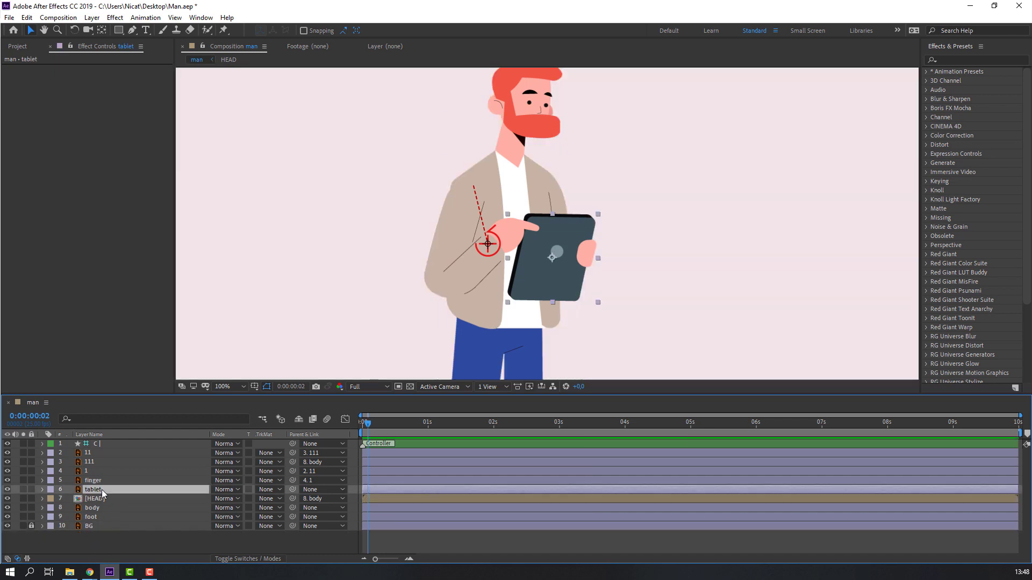
pyautogui.click(23, 489)
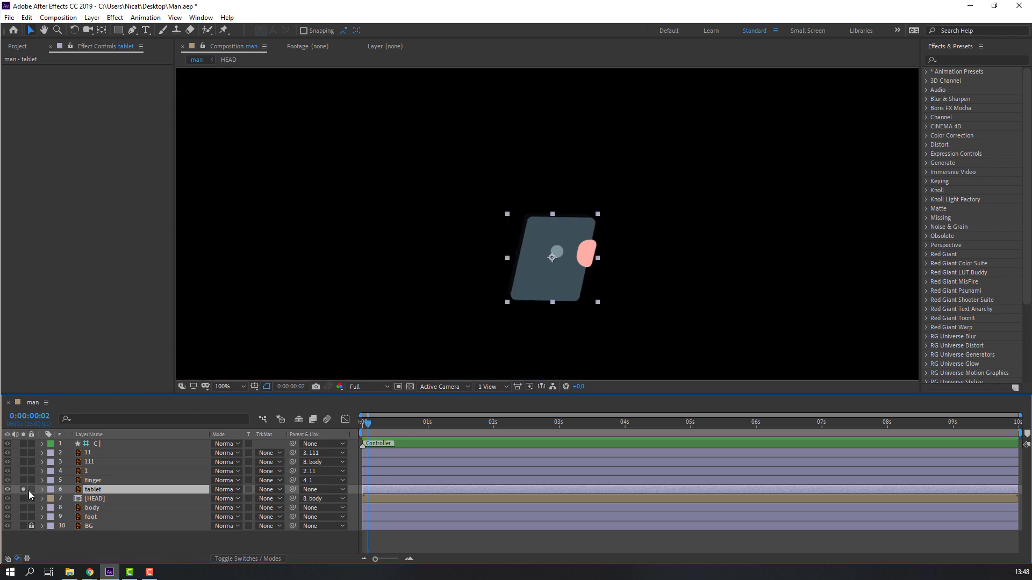
pyautogui.click(102, 30)
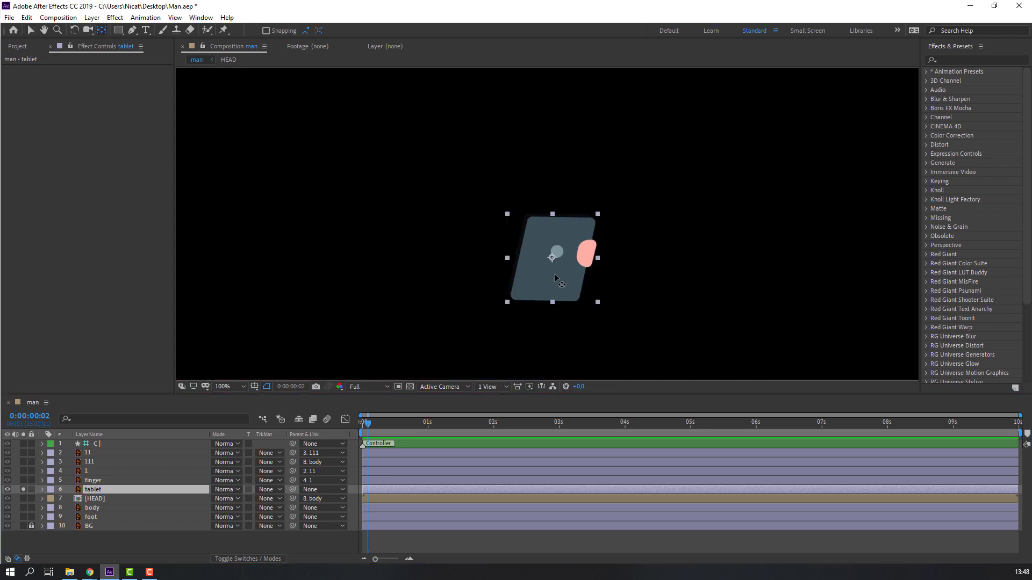
pyautogui.moveTo(553, 259); pyautogui.dragTo(591, 253)
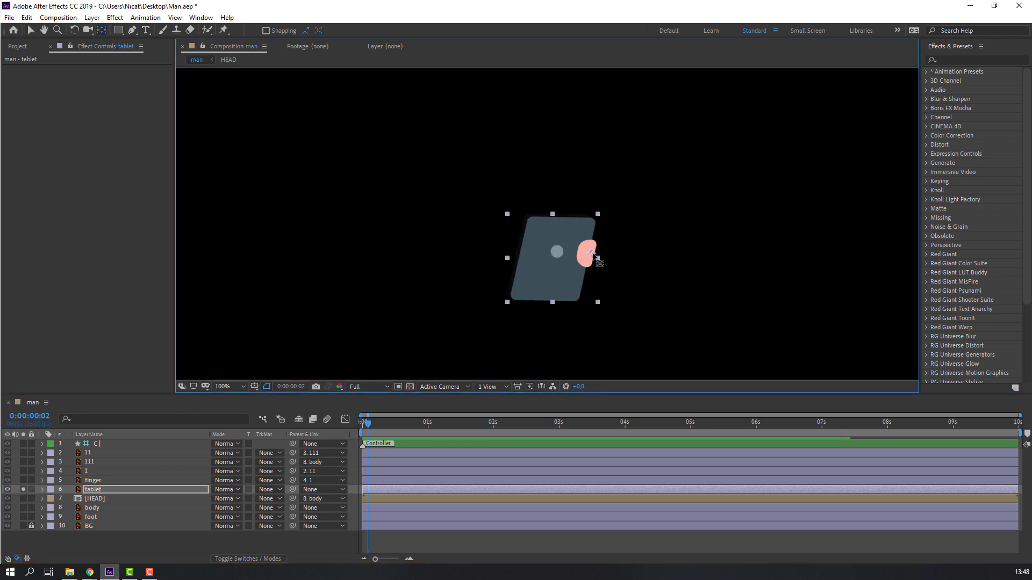
pyautogui.click(31, 31)
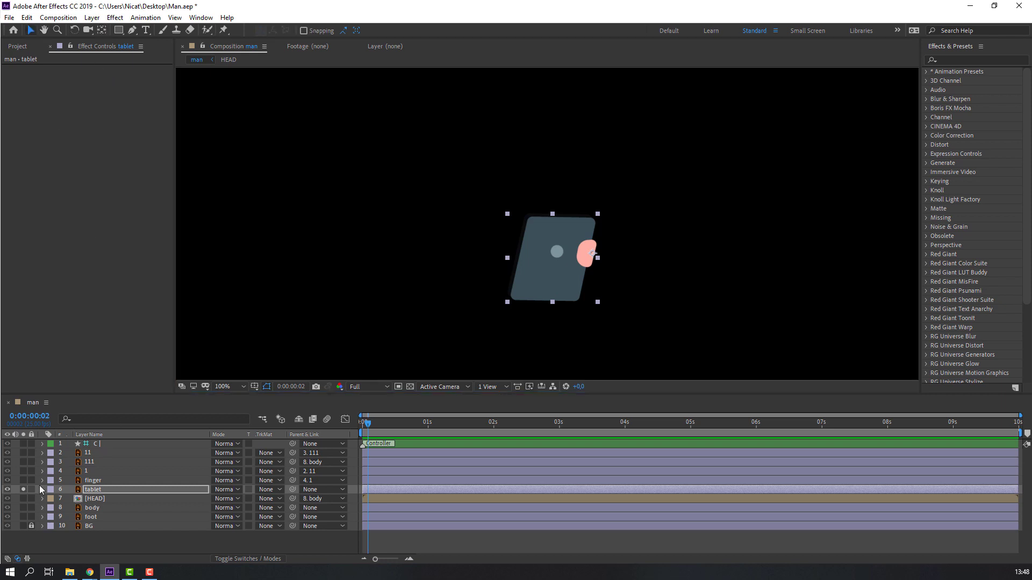
pyautogui.click(23, 489)
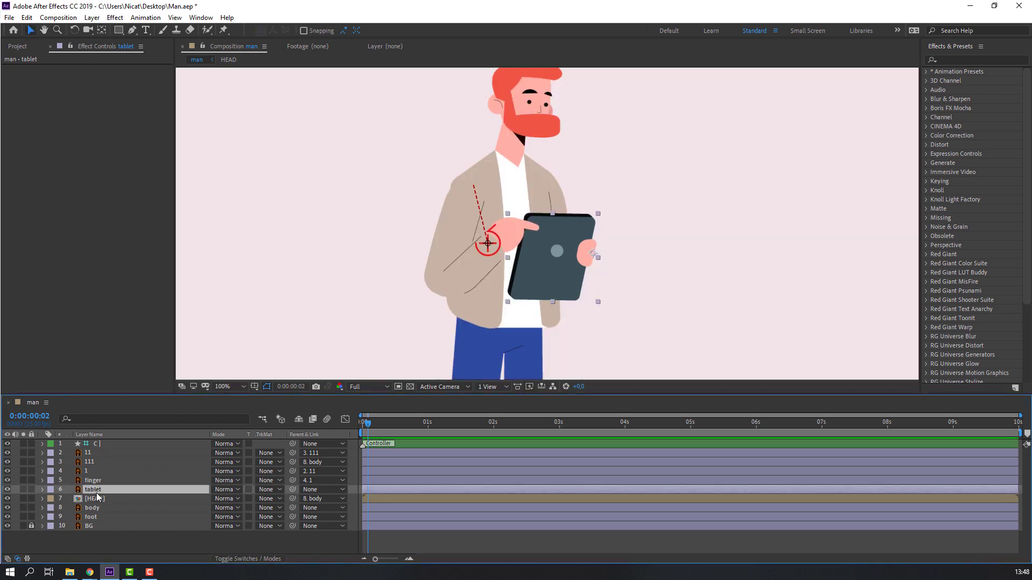
pyautogui.moveTo(293, 489); pyautogui.dragTo(114, 507)
# - Try rotating the body layer with its parented parts and undo the rotation
pyautogui.click(114, 508)
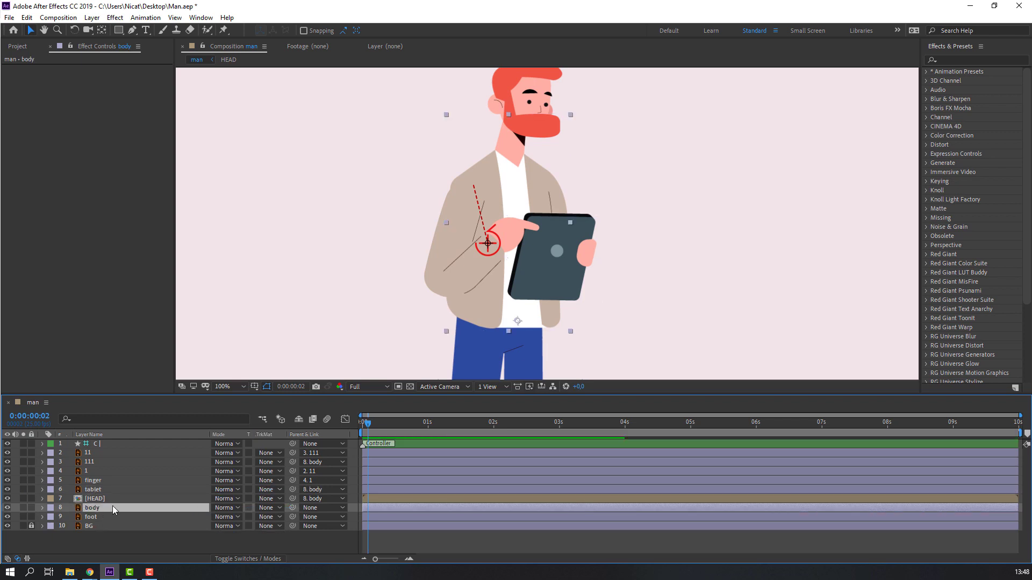
pyautogui.press('r')
pyautogui.moveTo(234, 517); pyautogui.dragTo(237, 516)
pyautogui.click(88, 517)
pyautogui.hotkey('ctrl', 'z')
pyautogui.click(42, 508)
# - Try rotating the tablet layer slightly around the holding hand and undo the rotation
pyautogui.click(95, 490)
pyautogui.press('r')
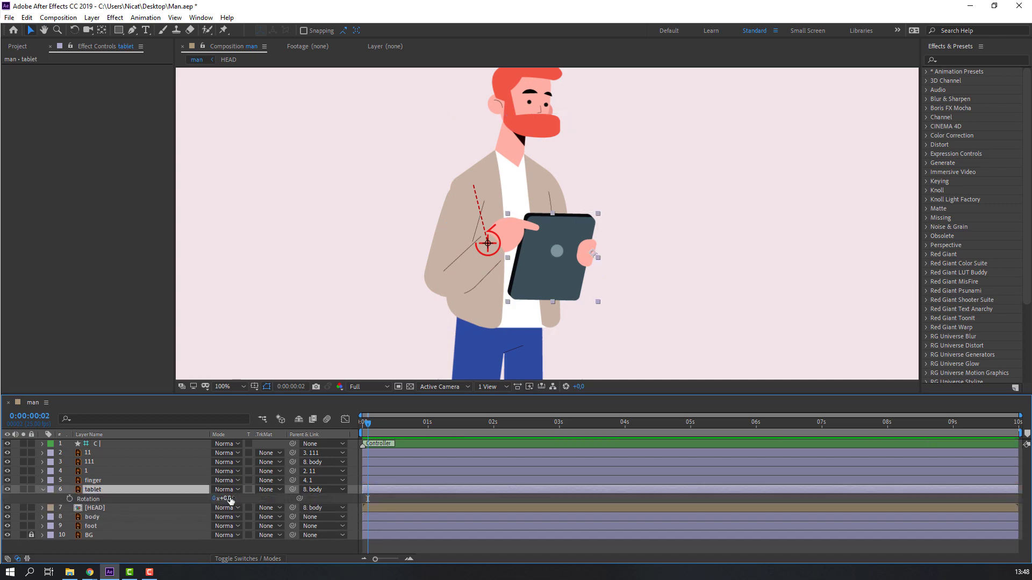
pyautogui.moveTo(229, 498); pyautogui.dragTo(230, 500)
pyautogui.hotkey('ctrl', 'z')
pyautogui.click(43, 490)
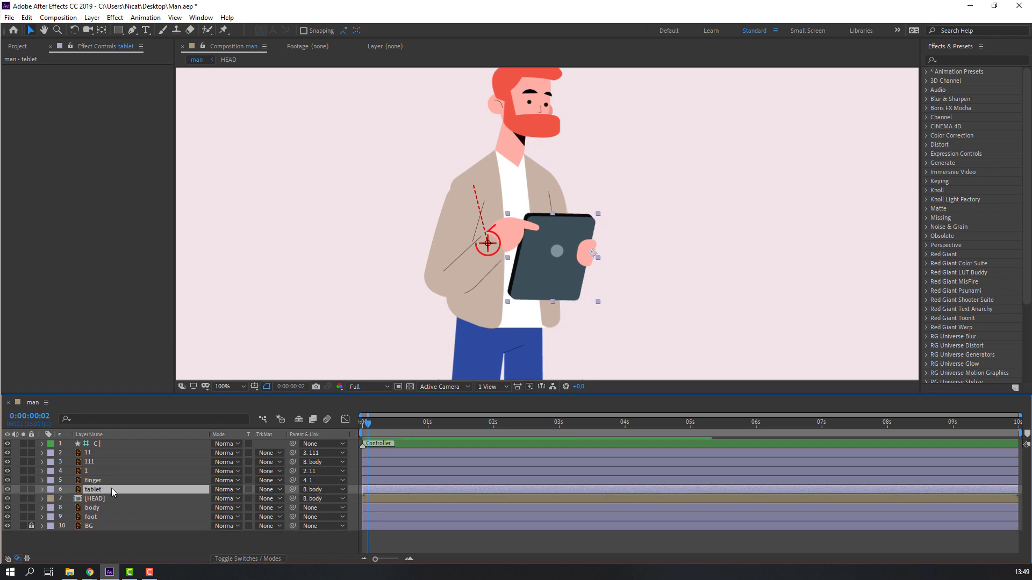
# - Move the tablet layer above the arm layers, directly below the controller layer, and test a slight rotation of it
pyautogui.moveTo(96, 490); pyautogui.dragTo(110, 449)
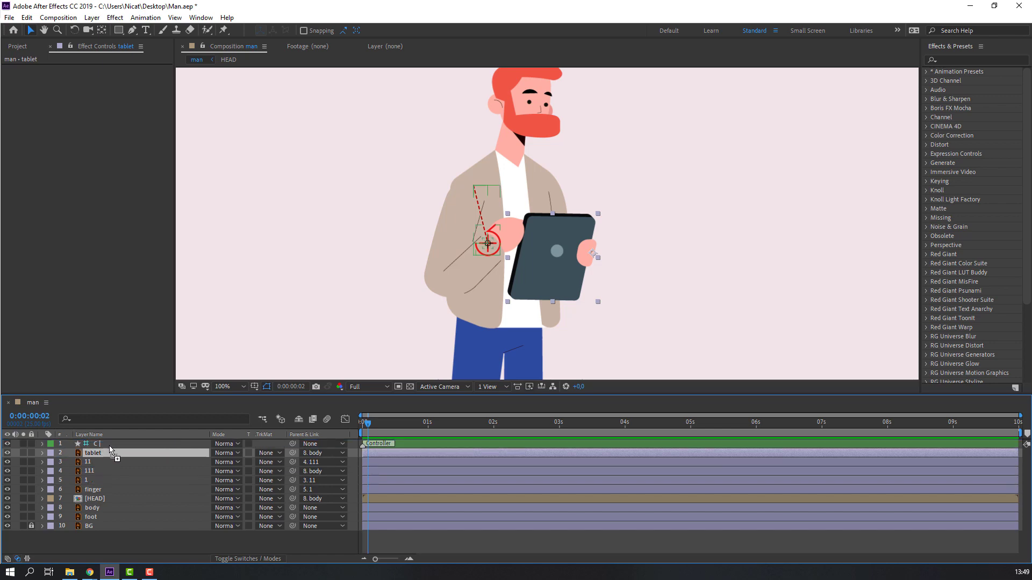
pyautogui.press('r')
pyautogui.moveTo(226, 462); pyautogui.dragTo(228, 462)
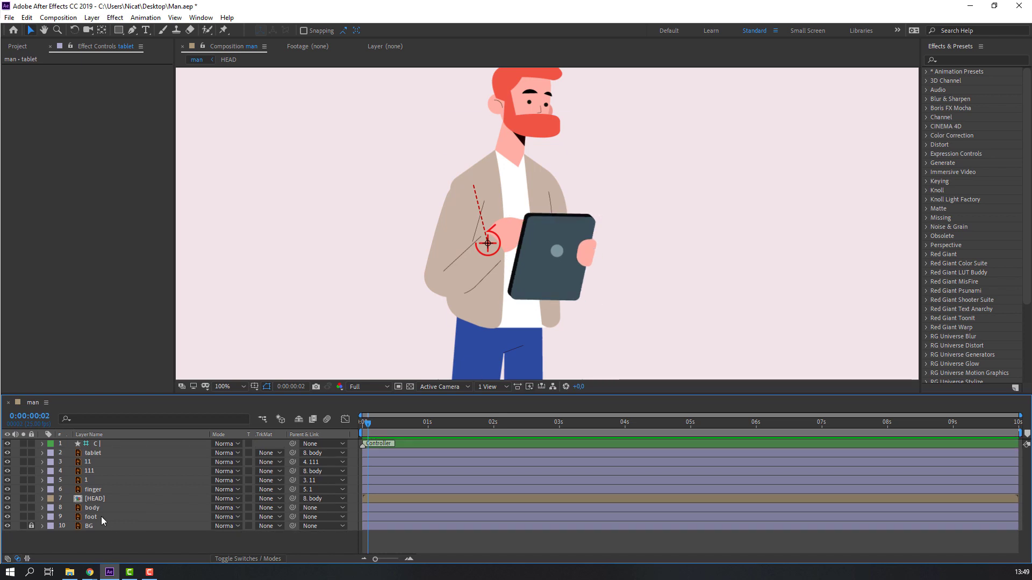
# - Open the HEAD composition, draw a region of interest closely around the head and crop the composition to it
pyautogui.doubleClick(97, 499)
pyautogui.scroll(1, 568, 126)
pyautogui.moveTo(568, 127); pyautogui.dragTo(497, 247)
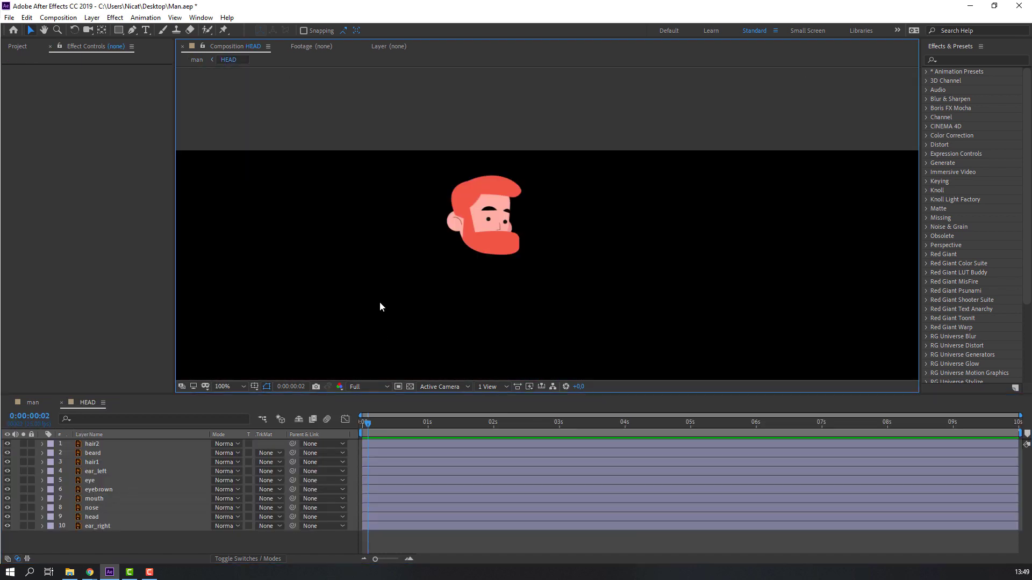
pyautogui.click(398, 387)
pyautogui.moveTo(433, 163); pyautogui.dragTo(544, 266)
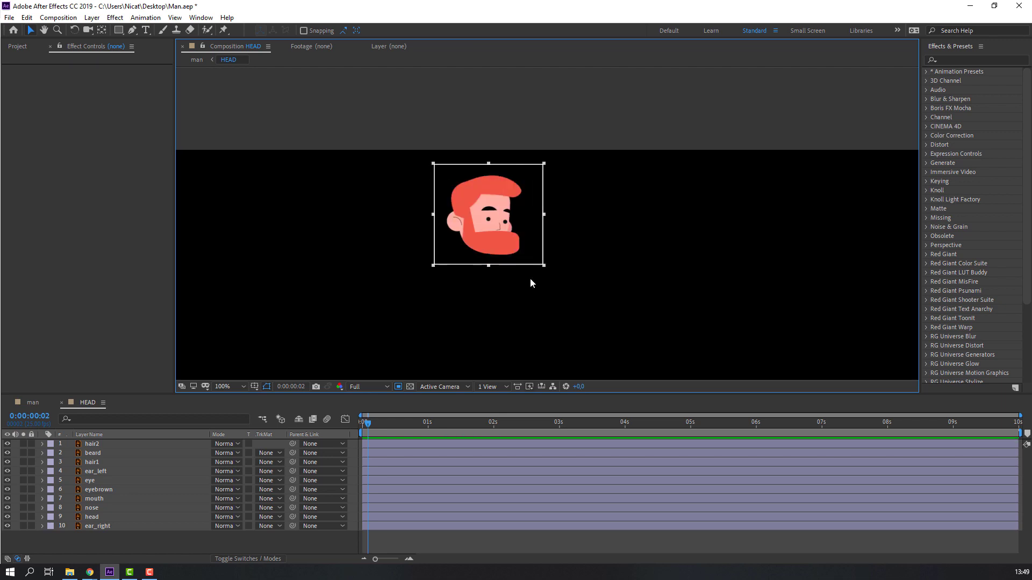
pyautogui.click(58, 17)
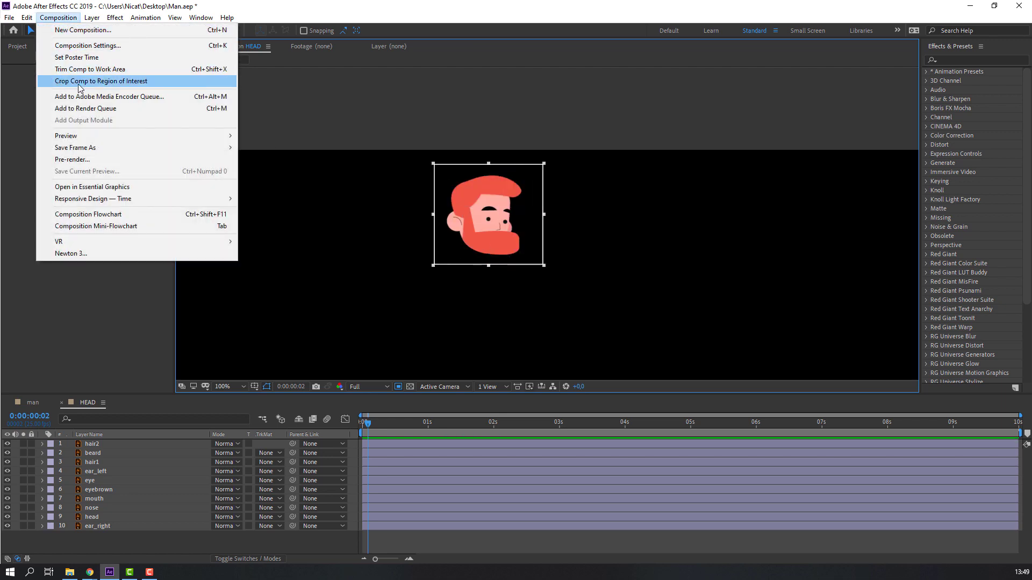
pyautogui.click(144, 83)
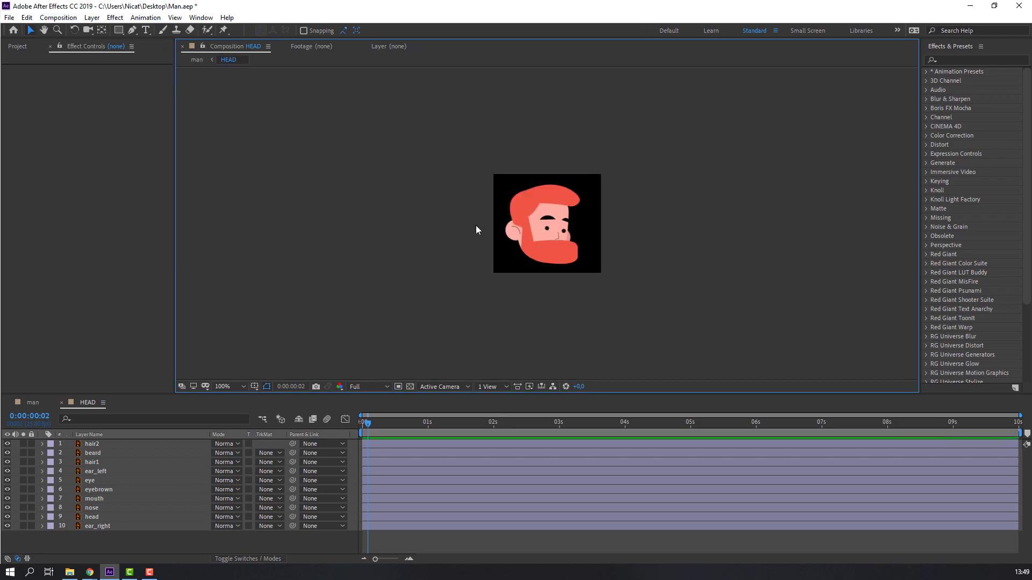
# - In the man composition, move the HEAD layer back onto the neck and place its anchor point where the beard meets the neck
pyautogui.click(29, 402)
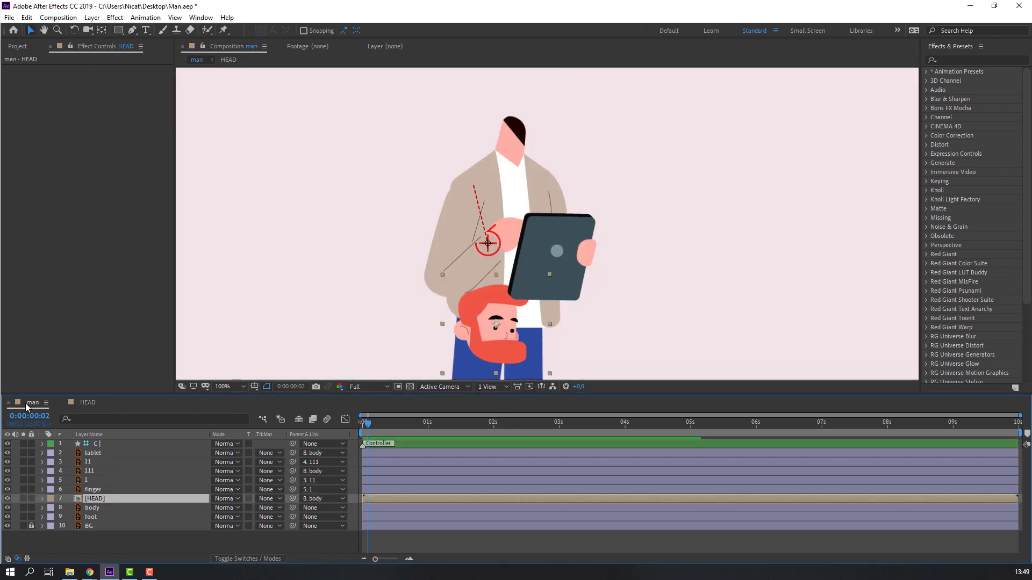
pyautogui.moveTo(506, 333); pyautogui.dragTo(472, 208)
pyautogui.scroll(1, 471, 209)
pyautogui.moveTo(359, 173)
pyautogui.mouseDown()
pyautogui.moveTo(360, 183)
pyautogui.moveTo(365, 148)
pyautogui.moveTo(360, 185)
pyautogui.mouseUp()
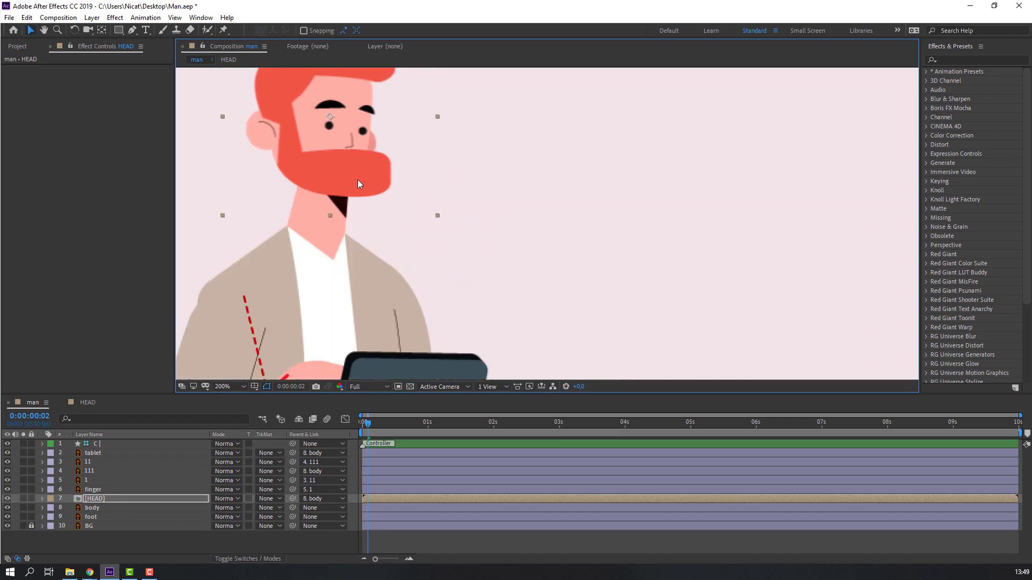
pyautogui.click(101, 30)
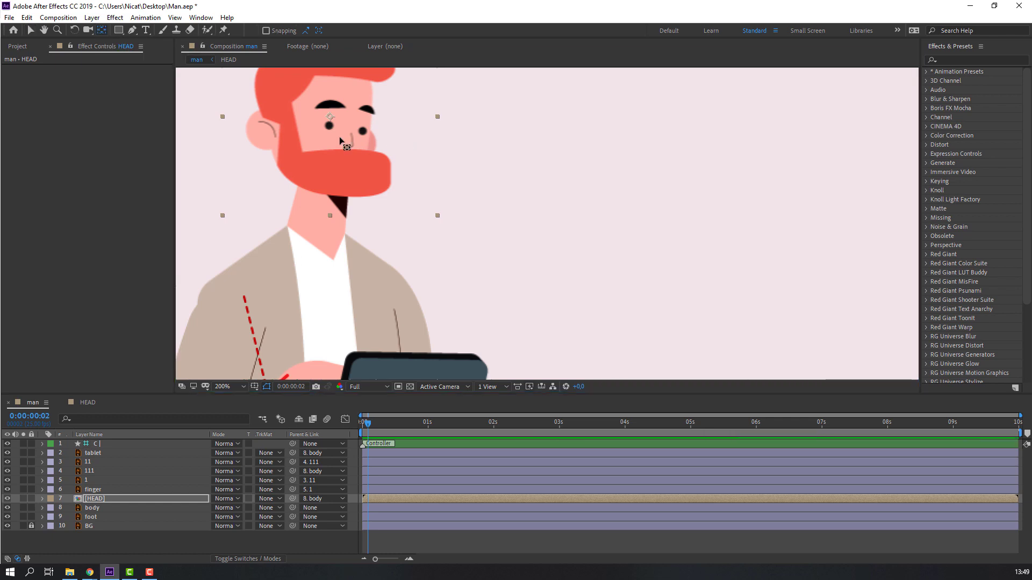
pyautogui.moveTo(328, 117); pyautogui.dragTo(313, 187)
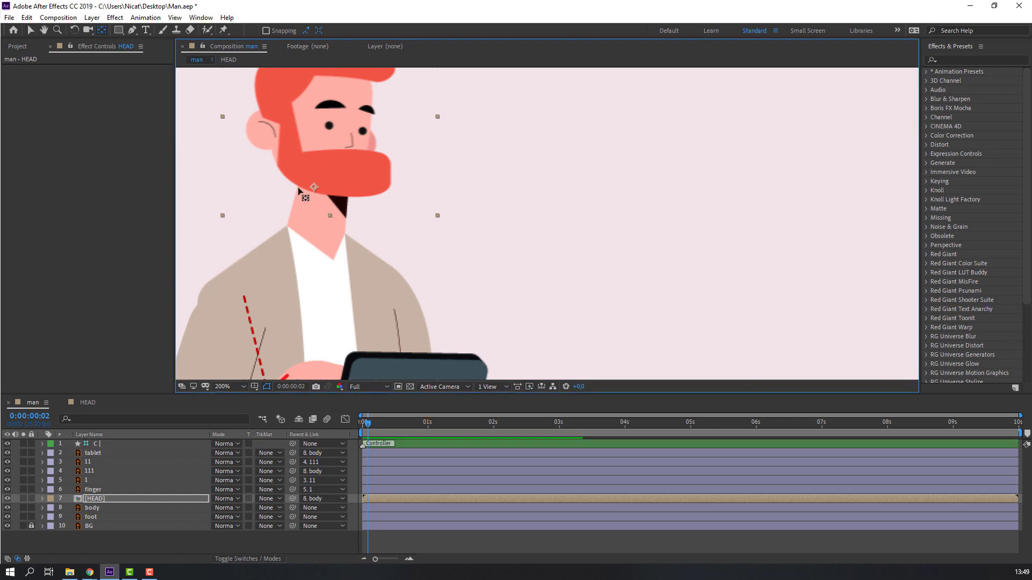
# - Try a slight rotation of the HEAD layer around its neck anchor point and undo it
pyautogui.click(34, 32)
pyautogui.click(99, 499)
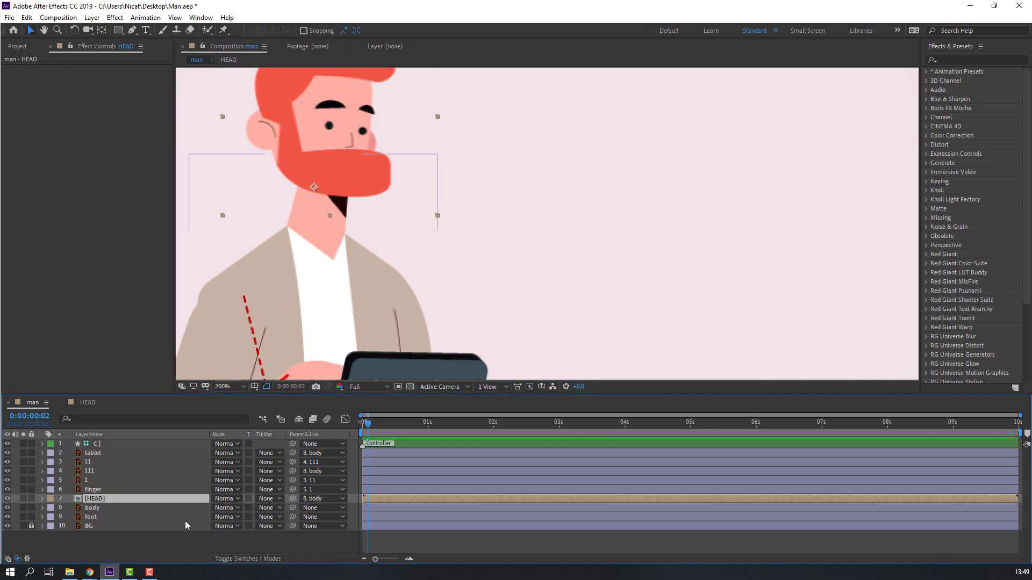
pyautogui.press('r')
pyautogui.moveTo(230, 510)
pyautogui.mouseDown()
pyautogui.moveTo(242, 509)
pyautogui.moveTo(234, 515)
pyautogui.mouseUp()
pyautogui.hotkey('ctrl', 'z')
pyautogui.click(43, 499)
pyautogui.click(118, 538)
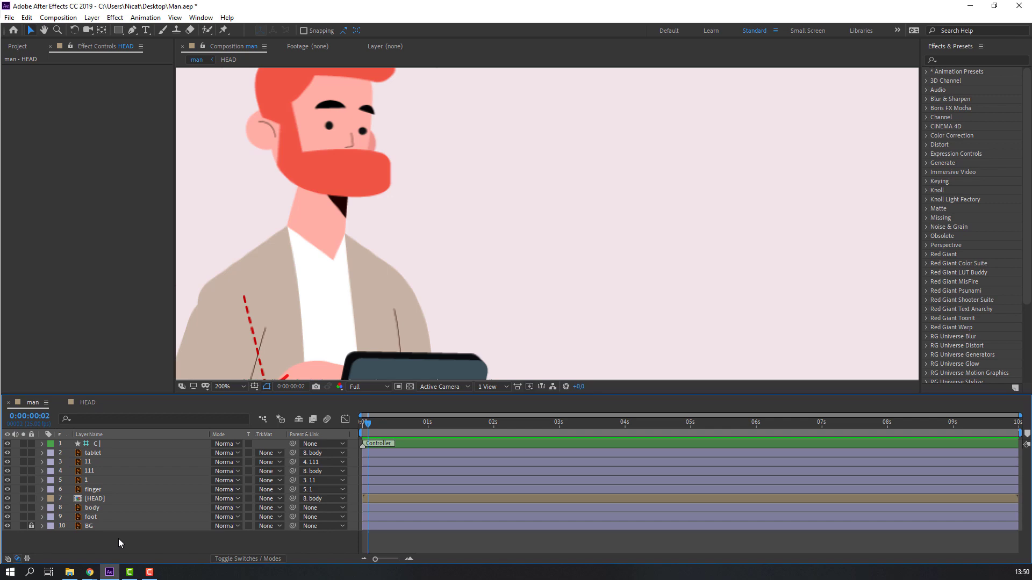
# - End the man composition's work area at 0:00:06:00 and trim the composition to the work area
pyautogui.scroll(-4, 340, 218)
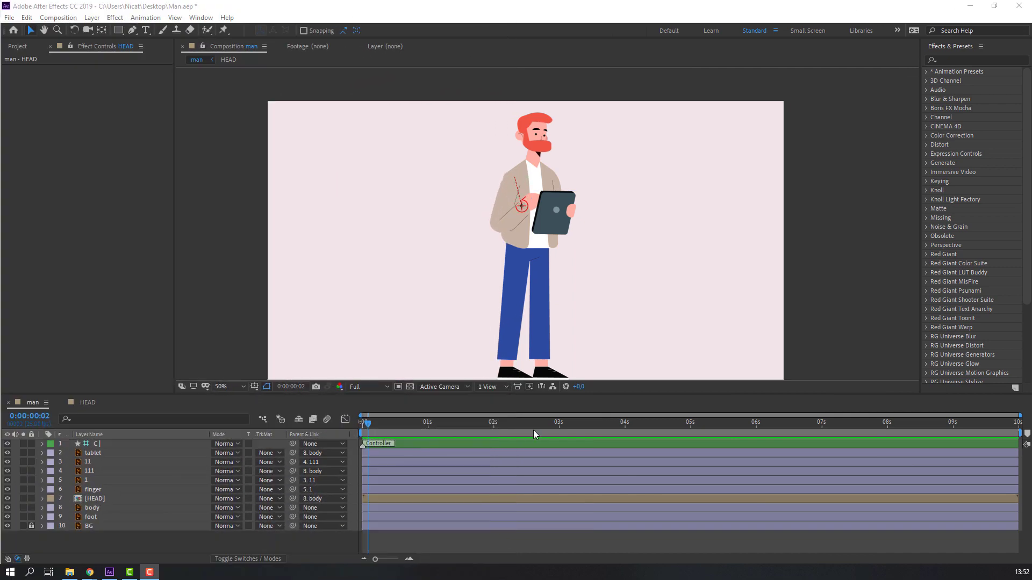
pyautogui.moveTo(736, 424); pyautogui.dragTo(757, 427)
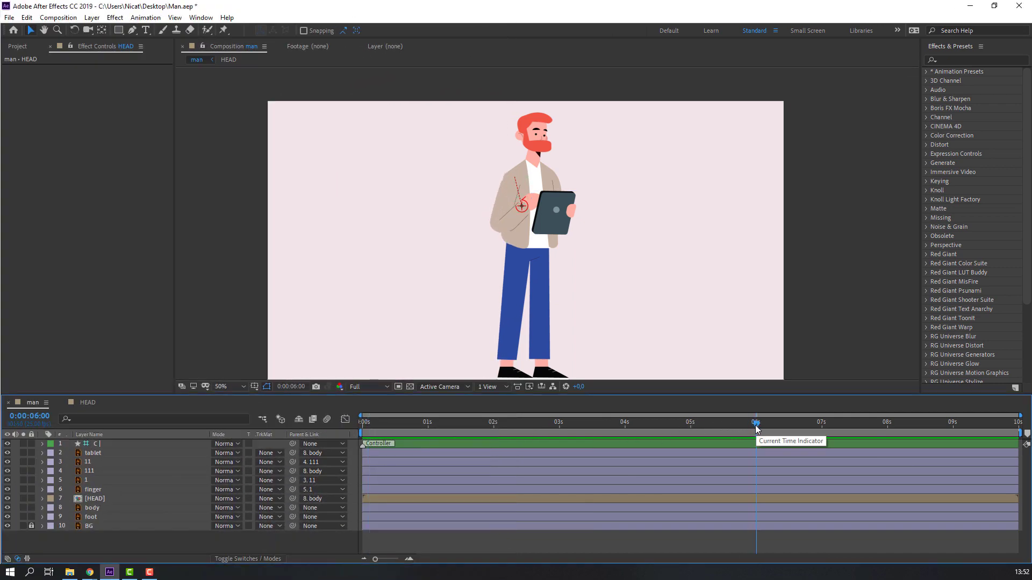
pyautogui.press('n')
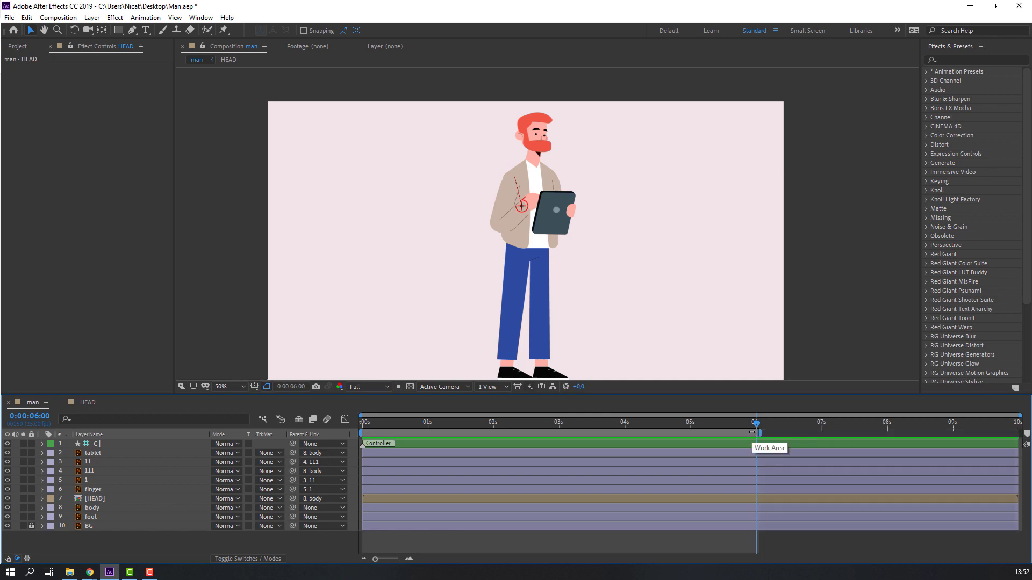
pyautogui.rightClick(748, 432)
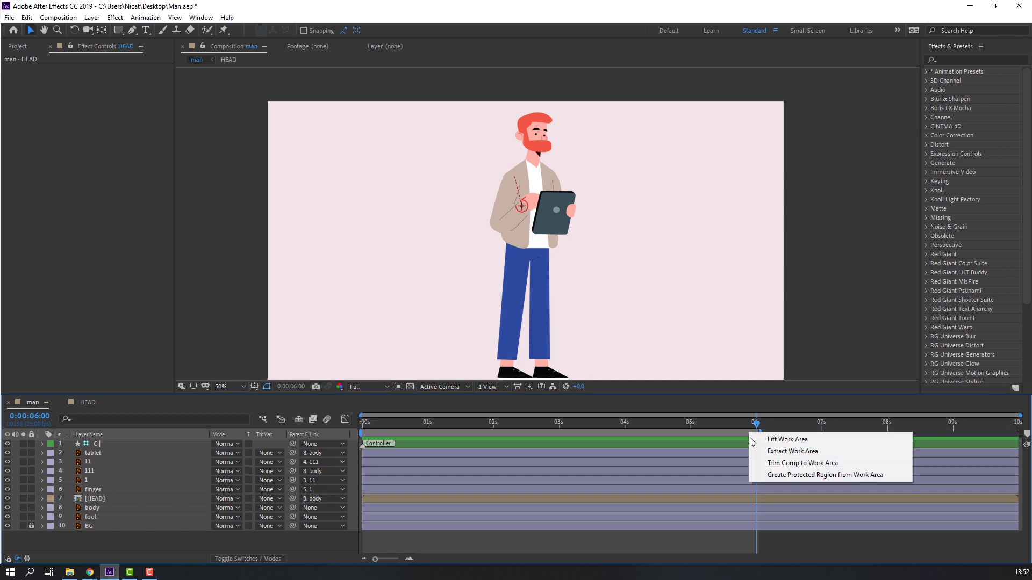
pyautogui.click(799, 465)
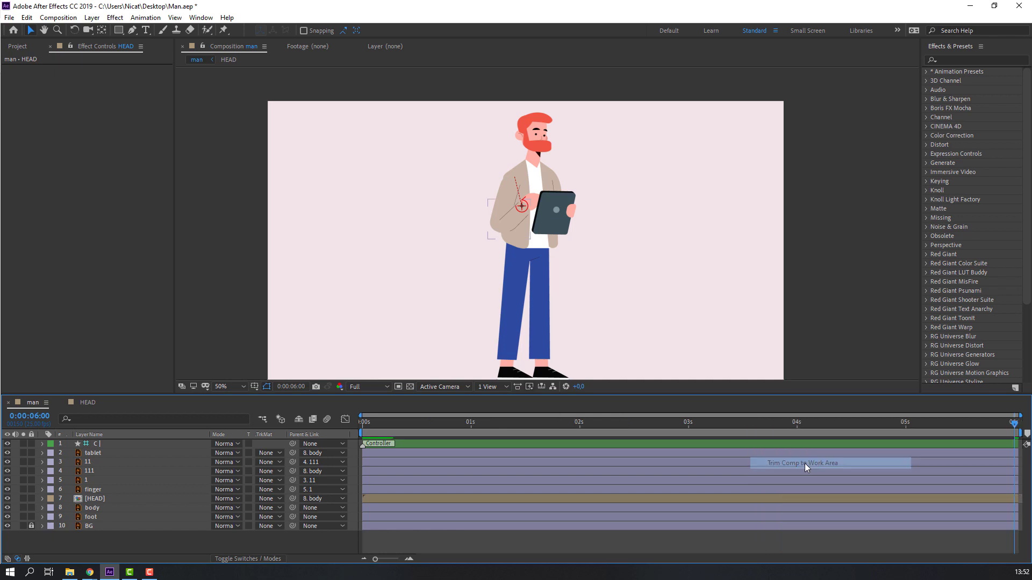
# - In the HEAD composition, end the work area at 0:00:06:00 and trim the composition to it
pyautogui.click(85, 402)
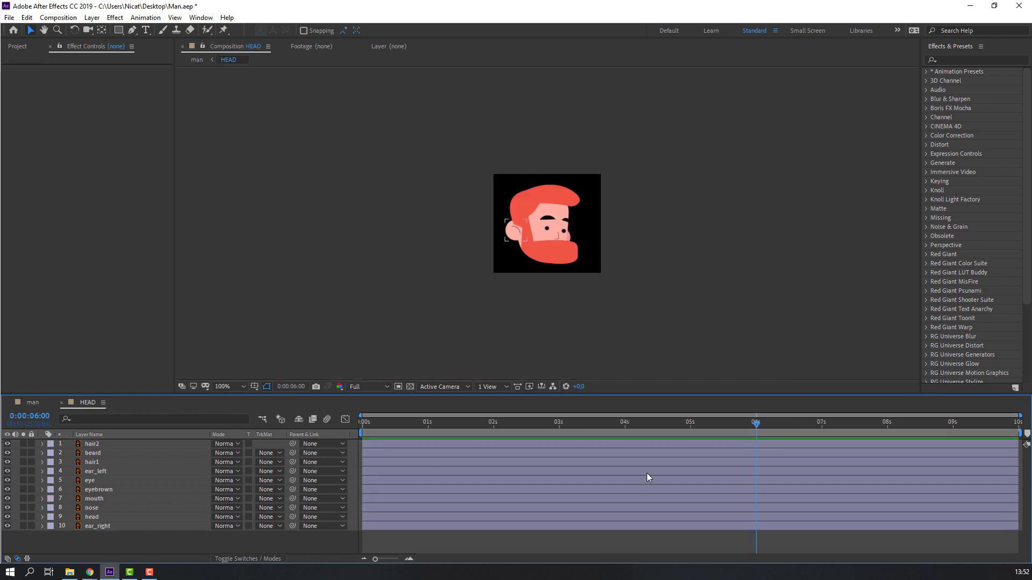
pyautogui.press('n')
pyautogui.rightClick(694, 432)
pyautogui.click(775, 463)
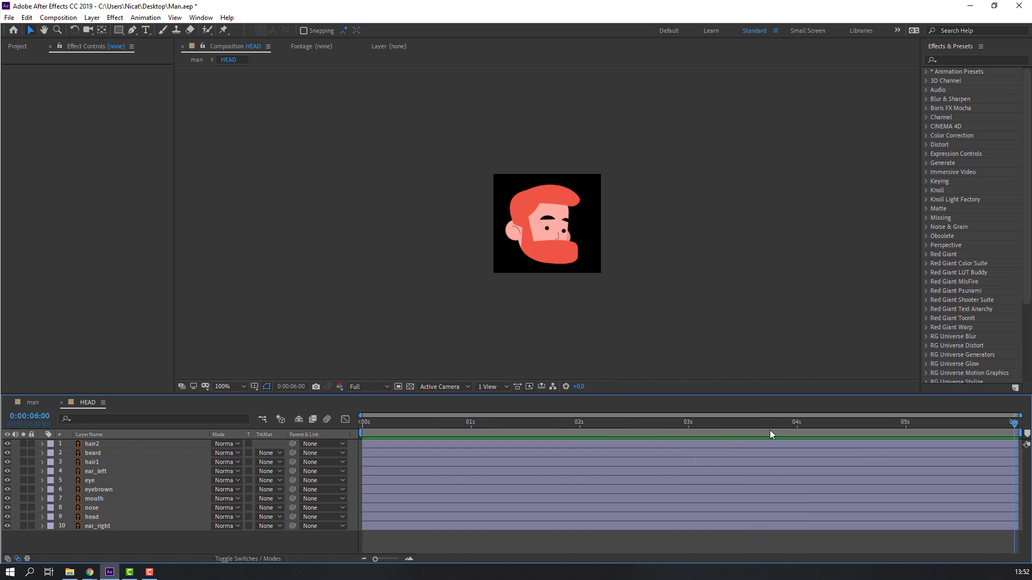
# - Return to the first frame and give the head, hair1, beard and hair2 layers the Pink label colour
pyautogui.press('Home')
pyautogui.press('.')
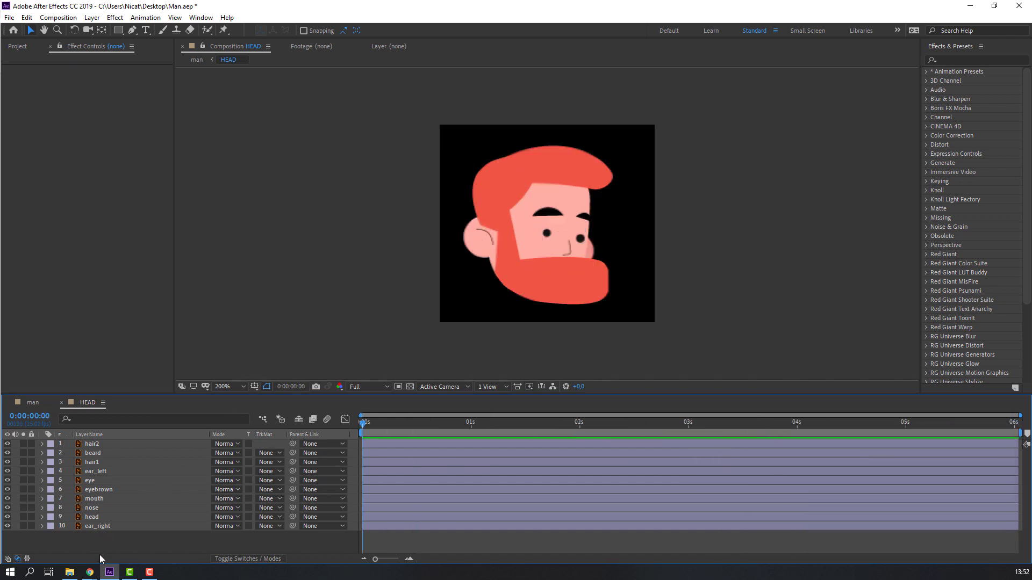
pyautogui.click(98, 519)
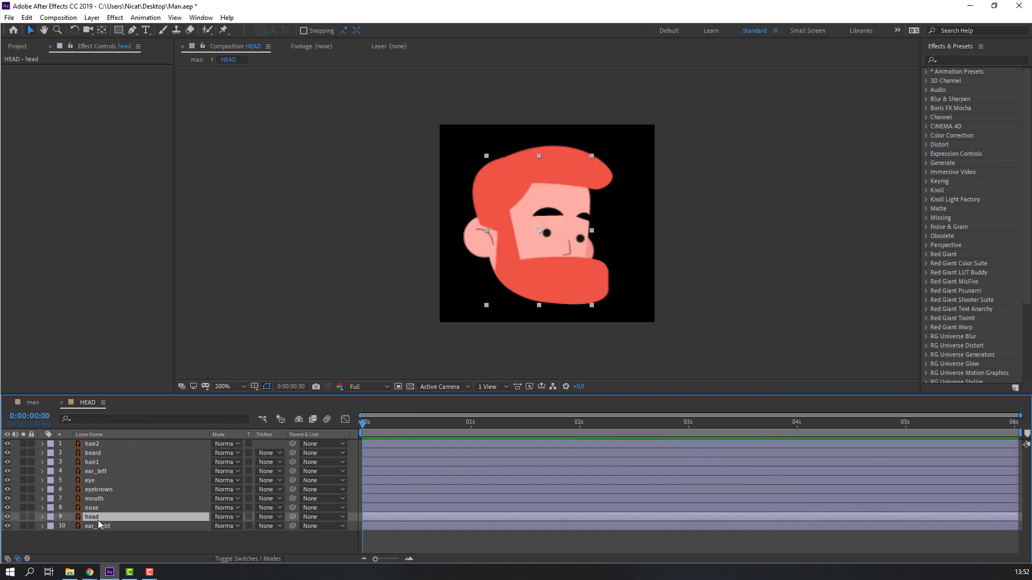
pyautogui.keyDown('ctrl'); pyautogui.click(114, 464); pyautogui.keyUp('ctrl')
pyautogui.keyDown('ctrl'); pyautogui.click(105, 455); pyautogui.keyUp('ctrl')
pyautogui.keyDown('ctrl'); pyautogui.click(101, 445); pyautogui.keyUp('ctrl')
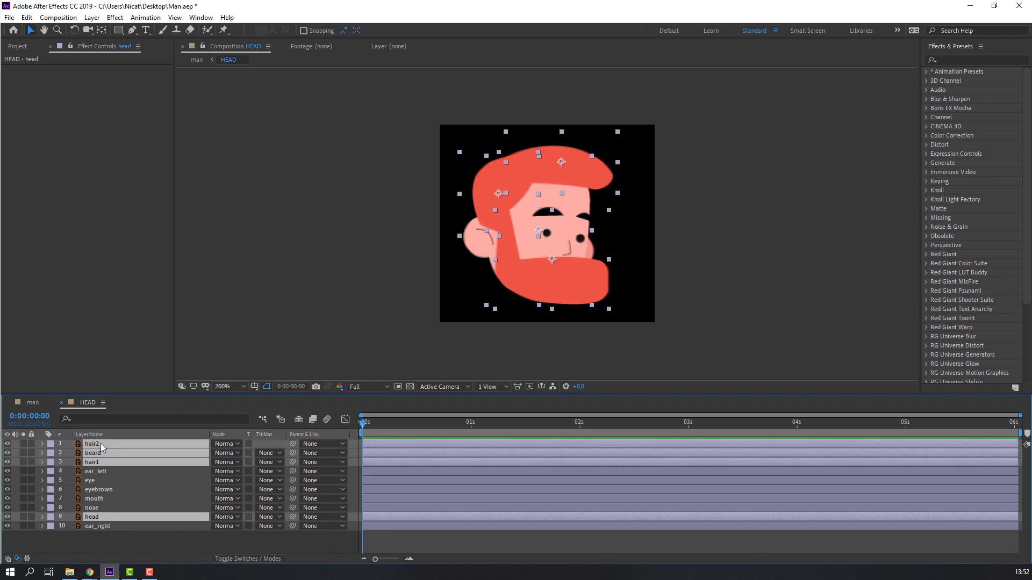
pyautogui.click(48, 444)
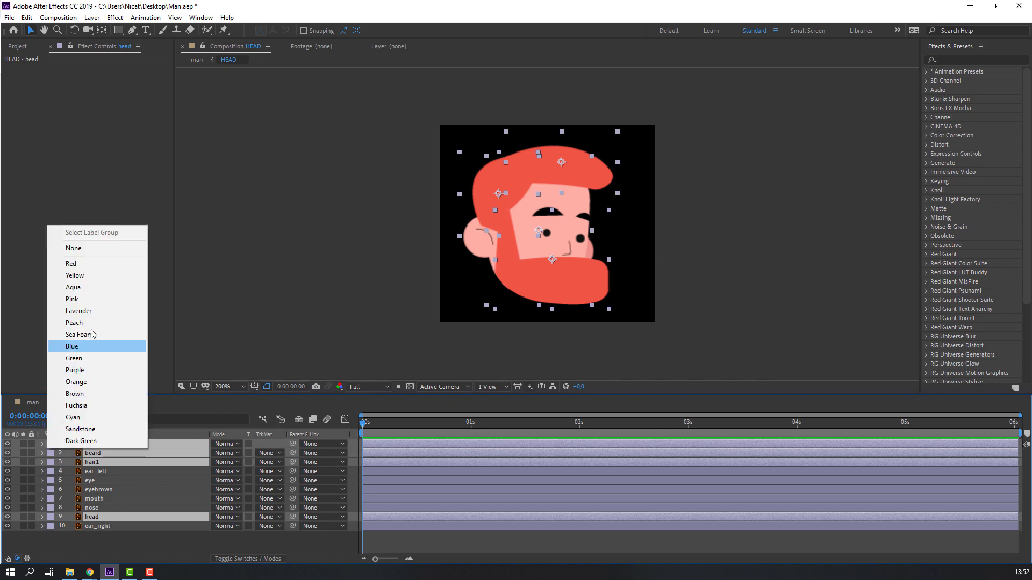
pyautogui.click(91, 302)
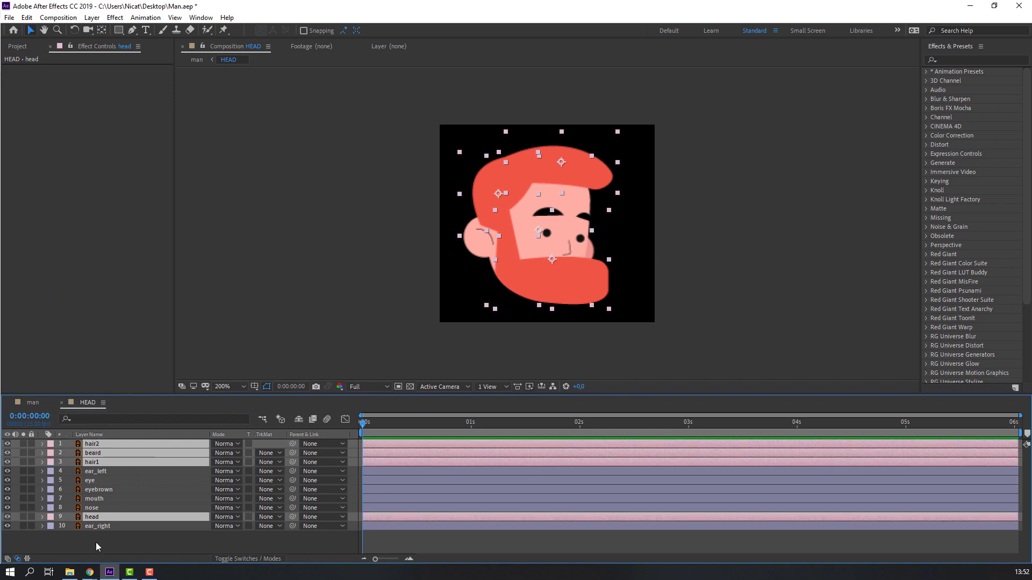
# - Move the hair2, beard and hair1 layers down the stack so they sit directly above the head layer
pyautogui.keyDown('ctrl'); pyautogui.click(95, 517); pyautogui.keyUp('ctrl')
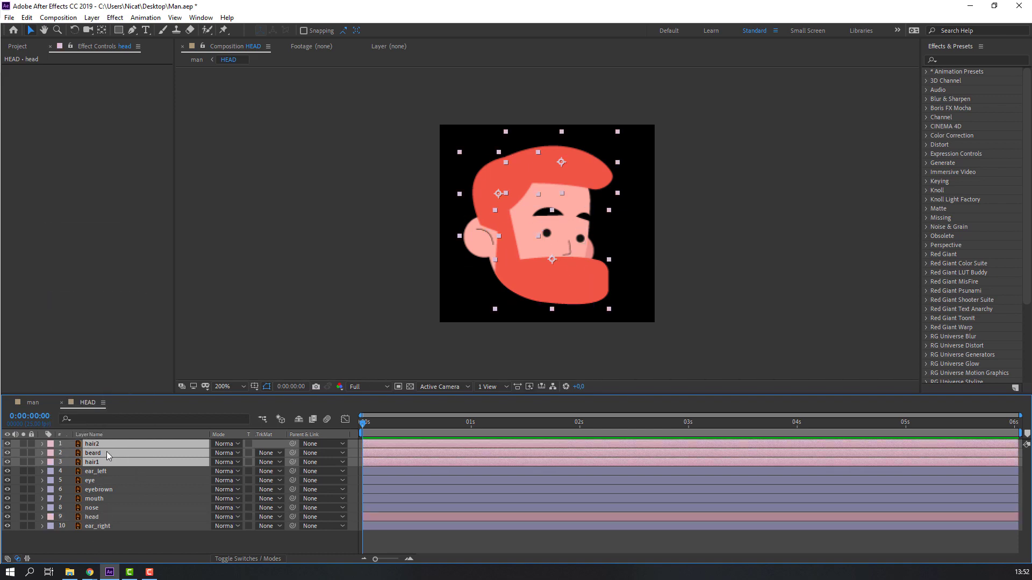
pyautogui.moveTo(94, 460); pyautogui.dragTo(120, 513)
pyautogui.click(100, 545)
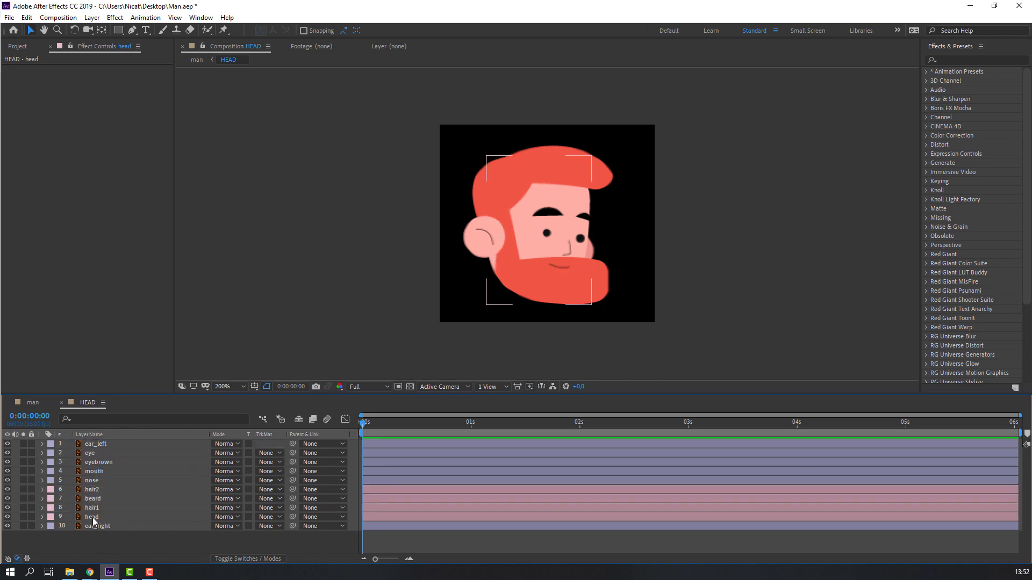
# - Duplicate the head layer and use the copy as an alpha matte for the beard layer placed directly below it
pyautogui.click(92, 517)
pyautogui.hotkey('ctrl', 'd')
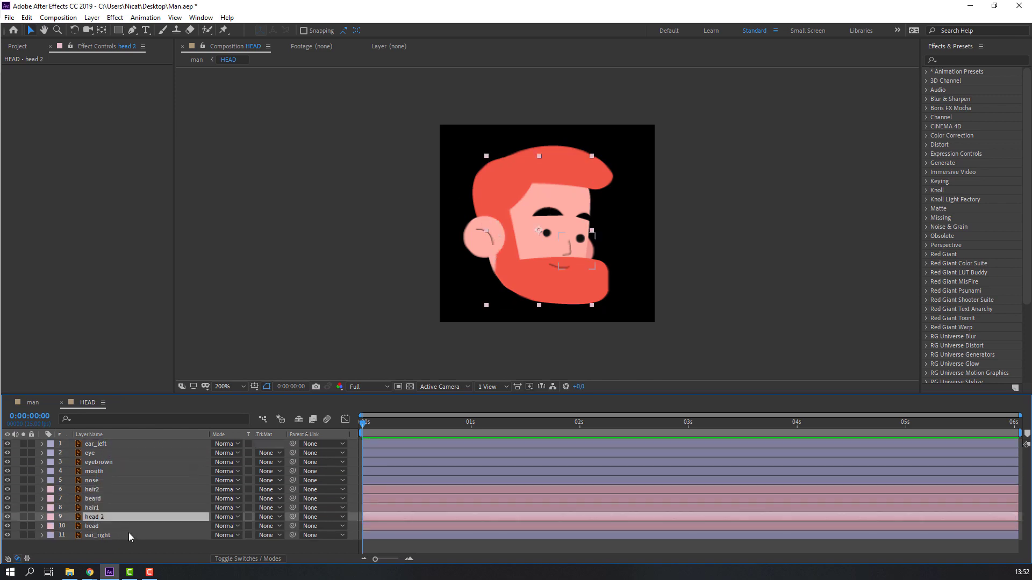
pyautogui.click(86, 499)
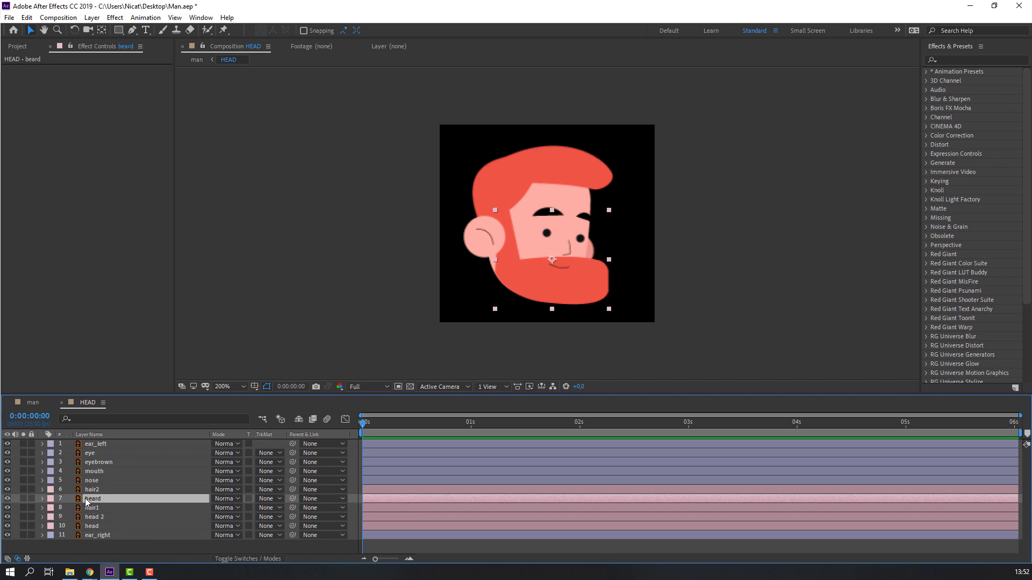
pyautogui.moveTo(86, 502); pyautogui.dragTo(110, 521)
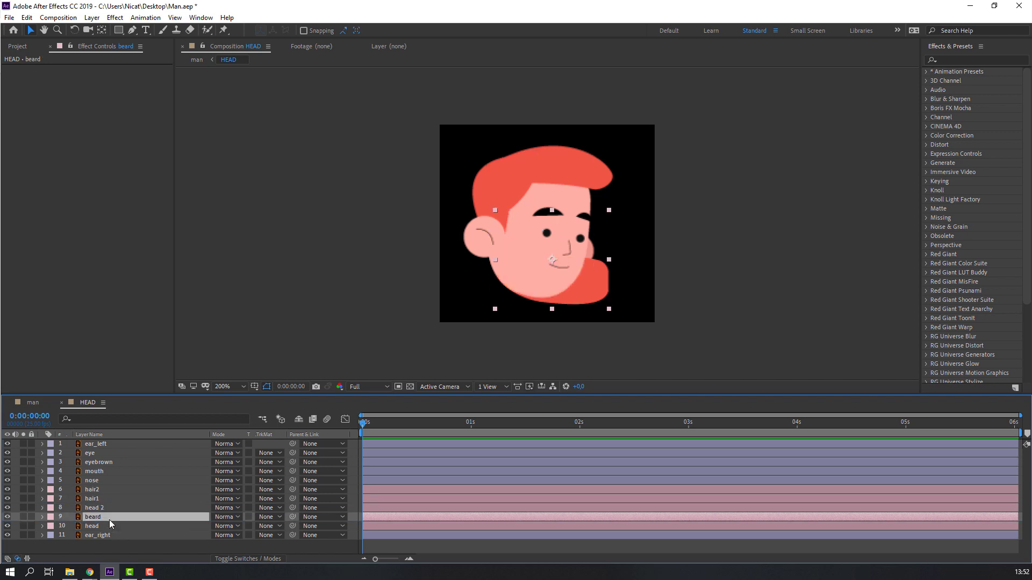
pyautogui.click(264, 519)
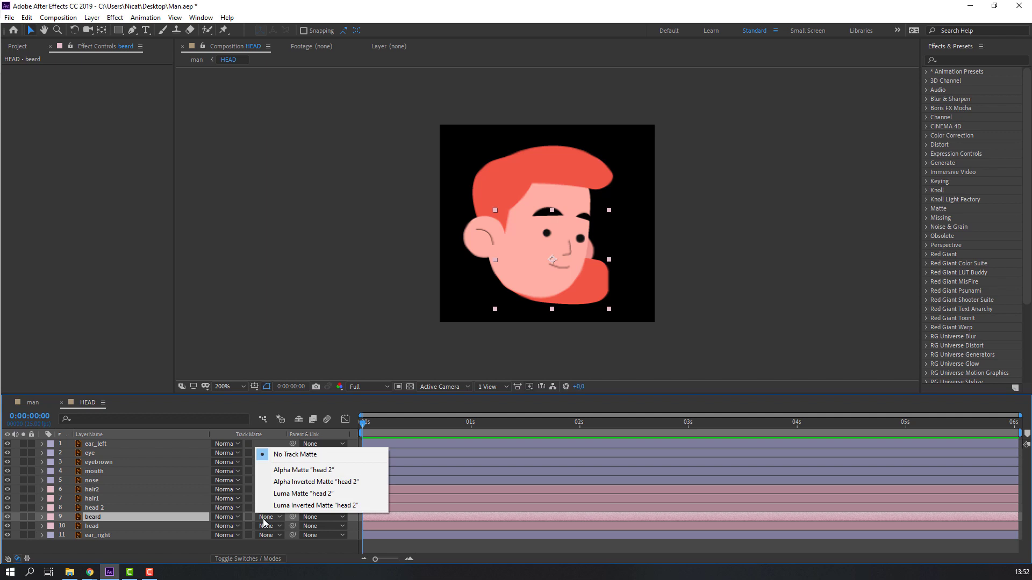
pyautogui.click(275, 474)
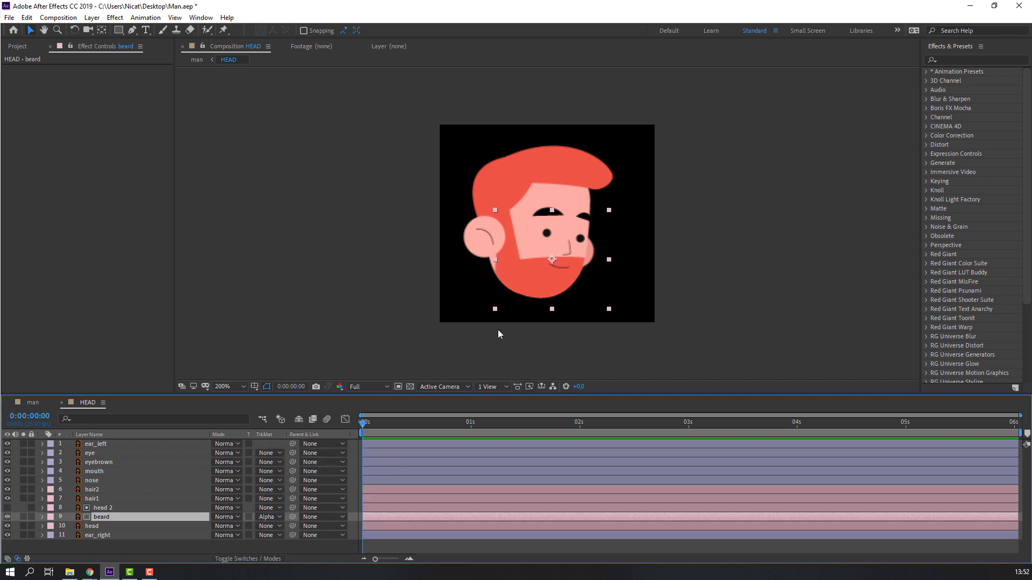
pyautogui.click(137, 539)
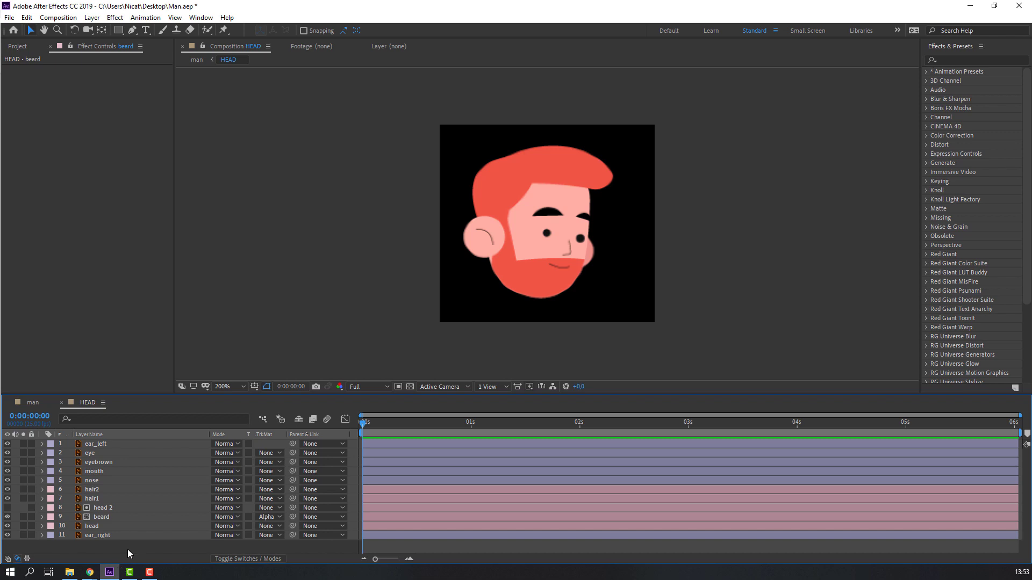
# - Add a null object, centre it on the face and name it CONTROLLER
pyautogui.rightClick(129, 554)
pyautogui.moveTo(205, 433)
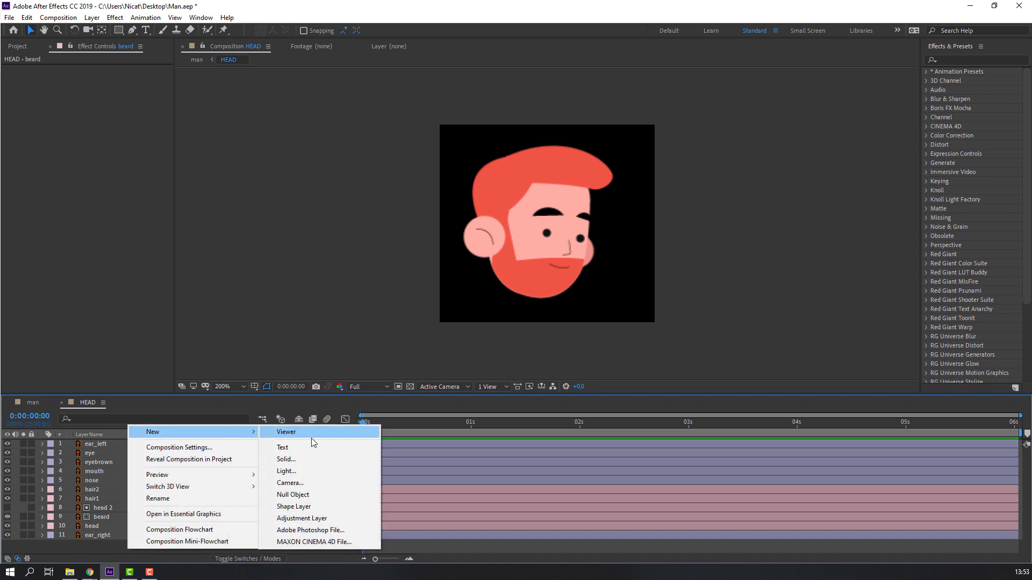
pyautogui.click(299, 496)
pyautogui.moveTo(611, 283); pyautogui.dragTo(554, 232)
pyautogui.write('CONTROLLER')
pyautogui.press('Return')
# - Parent the beard, nose, mouth, eyebrown and eye layers to the CONTROLLER null and test it with a small move
pyautogui.click(108, 527)
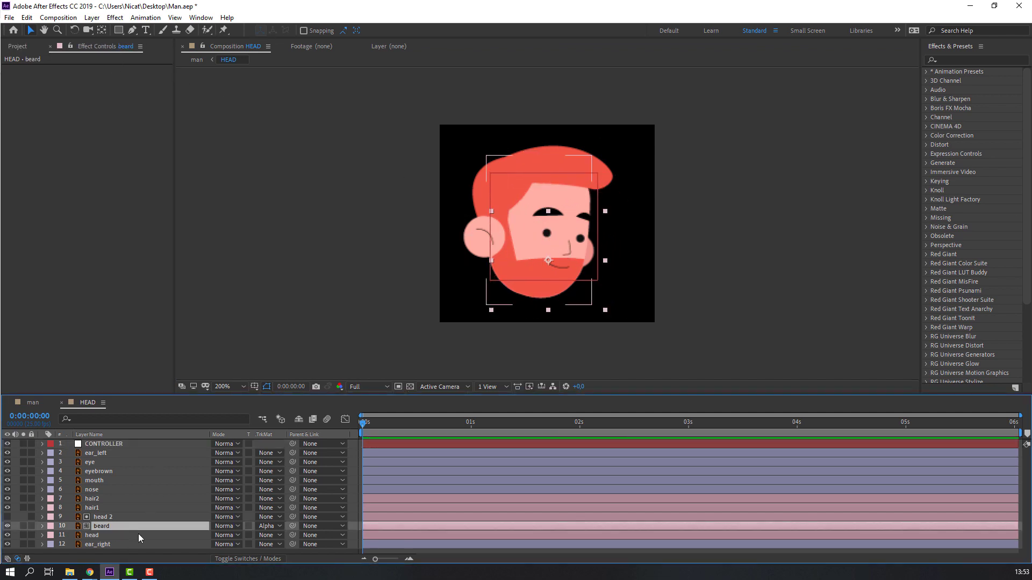
pyautogui.keyDown('ctrl'); pyautogui.click(102, 491); pyautogui.keyUp('ctrl')
pyautogui.keyDown('ctrl'); pyautogui.click(105, 480); pyautogui.keyUp('ctrl')
pyautogui.keyDown('ctrl'); pyautogui.click(111, 471); pyautogui.keyUp('ctrl')
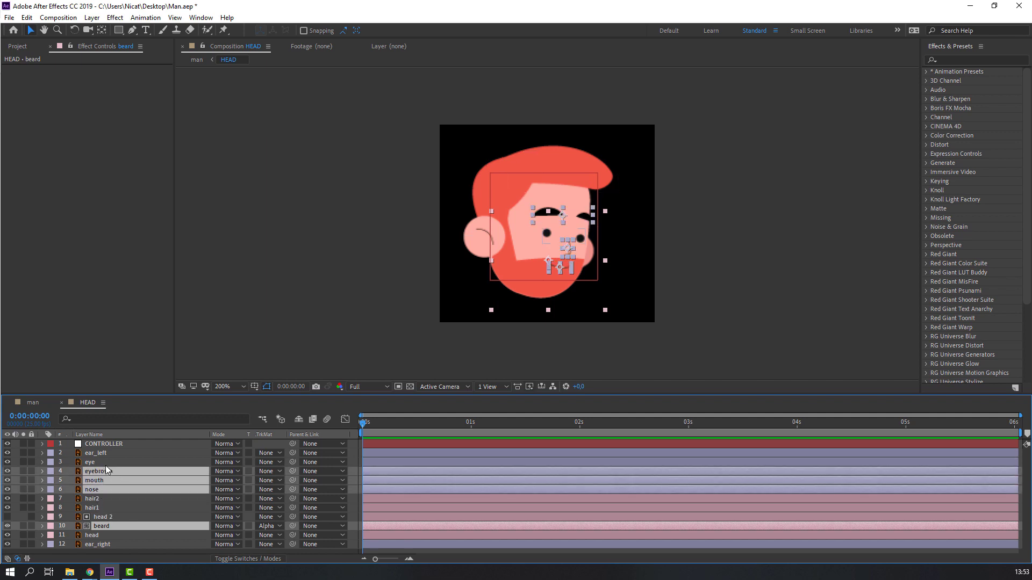
pyautogui.keyDown('ctrl'); pyautogui.click(119, 462); pyautogui.keyUp('ctrl')
pyautogui.moveTo(292, 462); pyautogui.dragTo(106, 448)
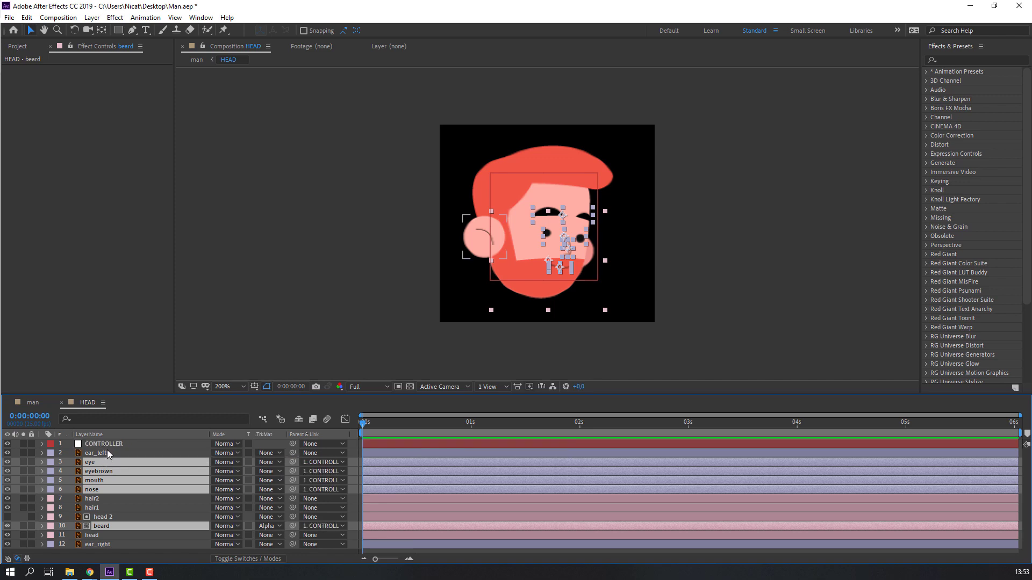
pyautogui.click(106, 444)
pyautogui.moveTo(569, 241); pyautogui.dragTo(569, 245)
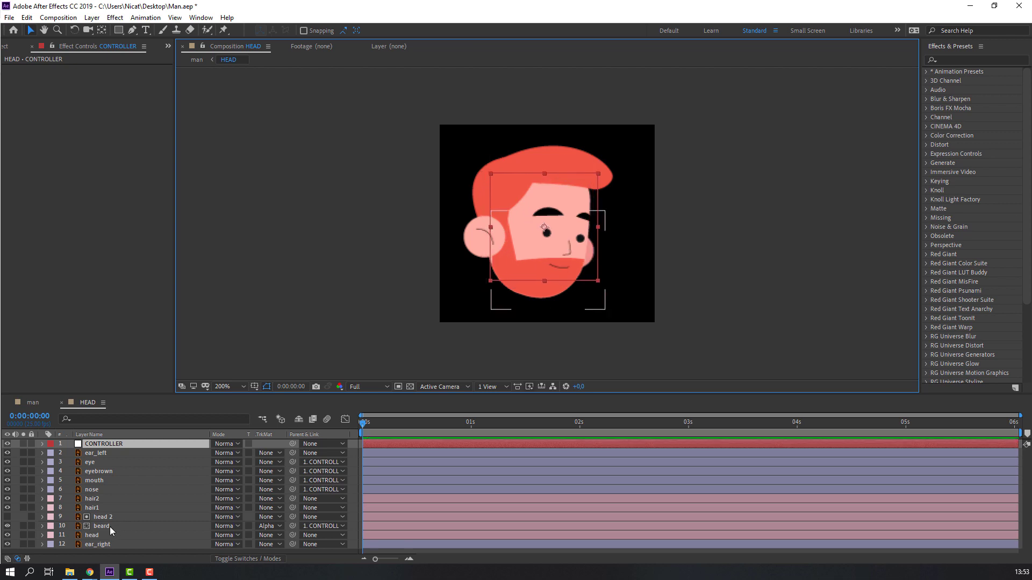
# - Mark the head 2, beard and head layers as shy and hide the shy layers in the timeline
pyautogui.click(110, 527)
pyautogui.keyDown('ctrl'); pyautogui.click(110, 518); pyautogui.keyUp('ctrl')
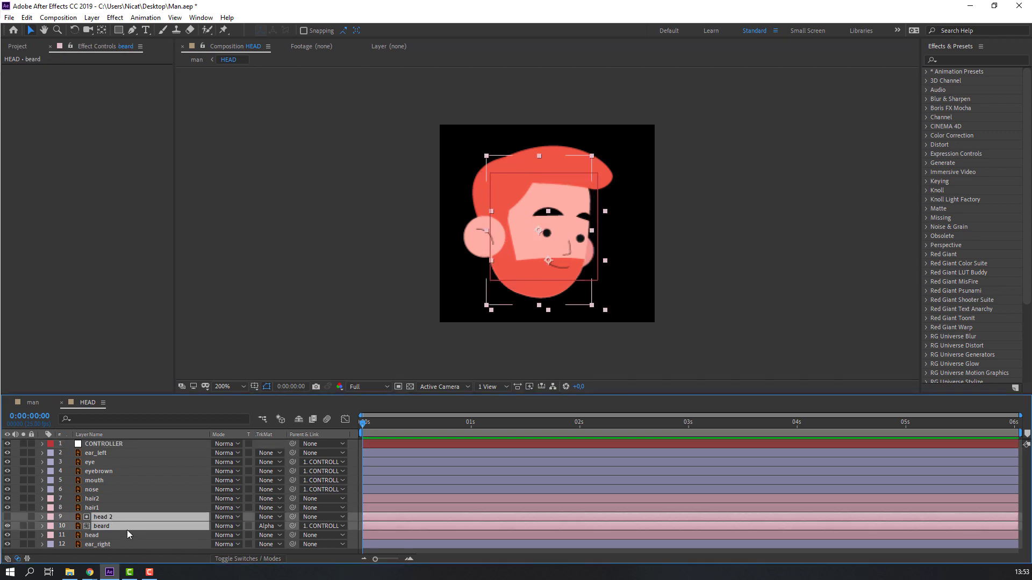
pyautogui.keyDown('ctrl'); pyautogui.click(122, 536); pyautogui.keyUp('ctrl')
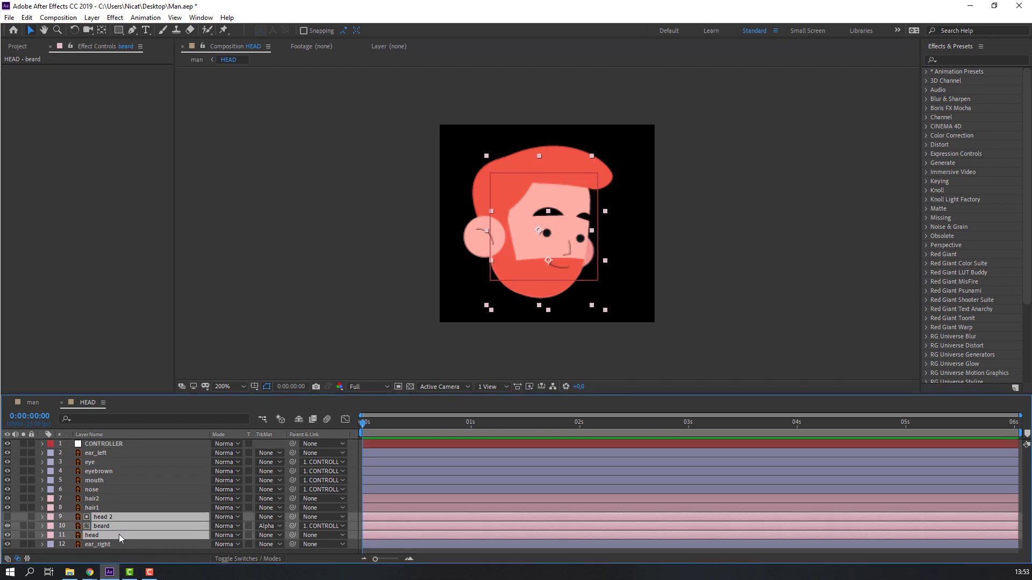
pyautogui.click(244, 559)
pyautogui.click(215, 518)
pyautogui.click(295, 419)
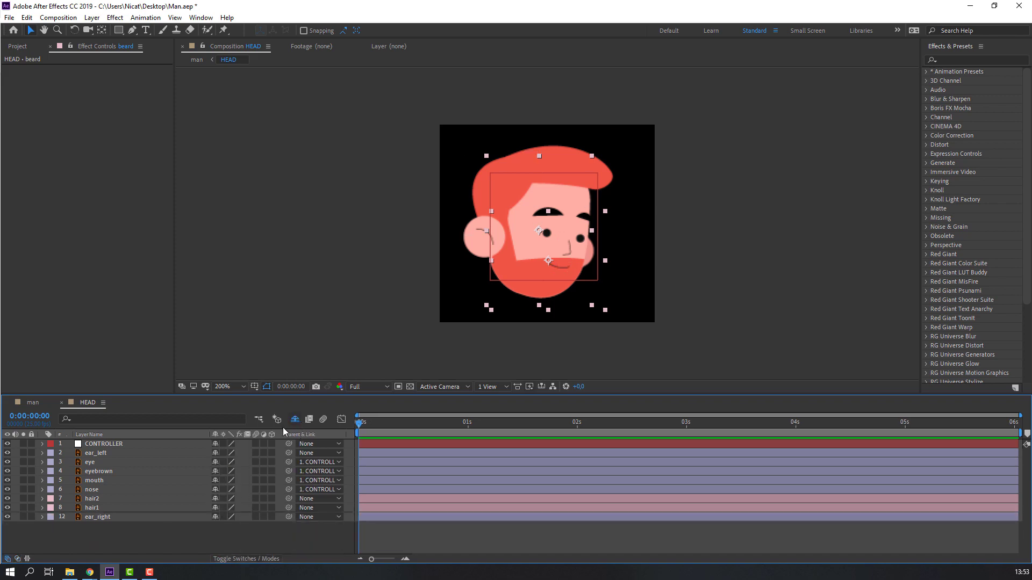
pyautogui.moveTo(555, 256); pyautogui.dragTo(557, 258)
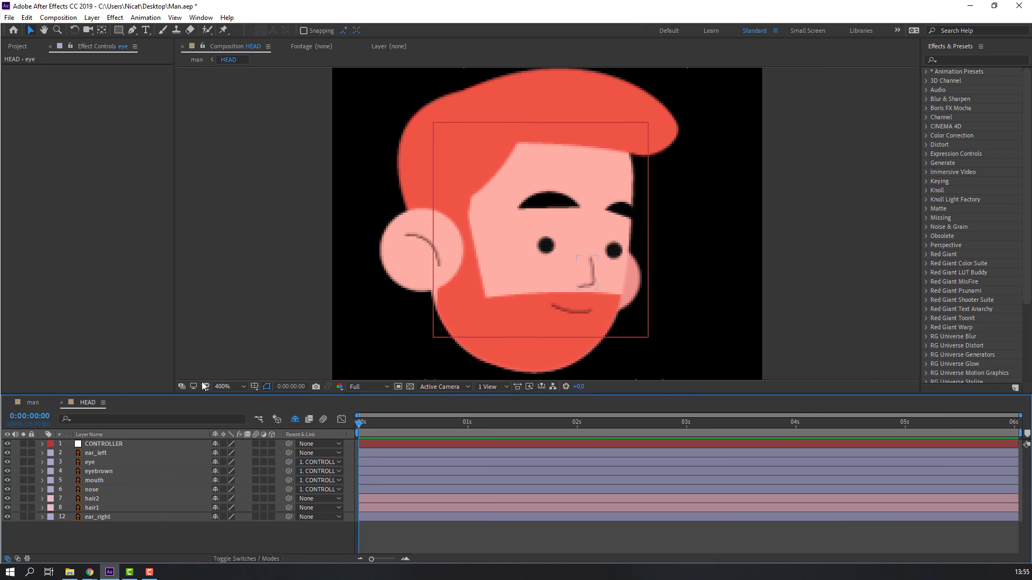
# - Draw a small black circle with the Ellipse tool just below the near eye and scale its layer to 203%
pyautogui.moveTo(117, 32); pyautogui.dragTo(156, 57)
pyautogui.press('.')
pyautogui.moveTo(524, 225); pyautogui.dragTo(502, 195)
pyautogui.moveTo(497, 282); pyautogui.dragTo(513, 298)
pyautogui.click(307, 31)
pyautogui.press('s')
pyautogui.moveTo(228, 453); pyautogui.dragTo(283, 454)
# - Duplicate the ellipse inside the shape layer, place the copy below the other eye and rename the layer eye
pyautogui.press('v')
pyautogui.moveTo(505, 290)
pyautogui.mouseDown()
pyautogui.moveTo(521, 242)
pyautogui.moveTo(517, 290)
pyautogui.moveTo(647, 287)
pyautogui.mouseUp()
pyautogui.click(43, 444)
pyautogui.click(52, 453)
pyautogui.hotkey('ctrl', 'd')
pyautogui.press('Return')
pyautogui.write('eye')
pyautogui.press('Return')
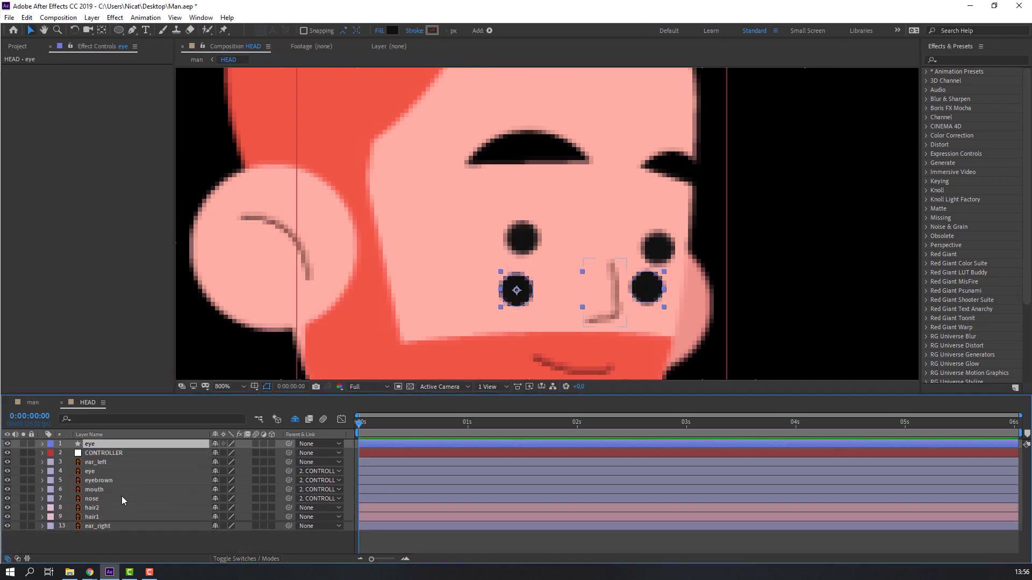
# - Unlink the new eye shape layer's scale proportions and set a Scale keyframe at the first frame
pyautogui.press('s')
pyautogui.click(211, 452)
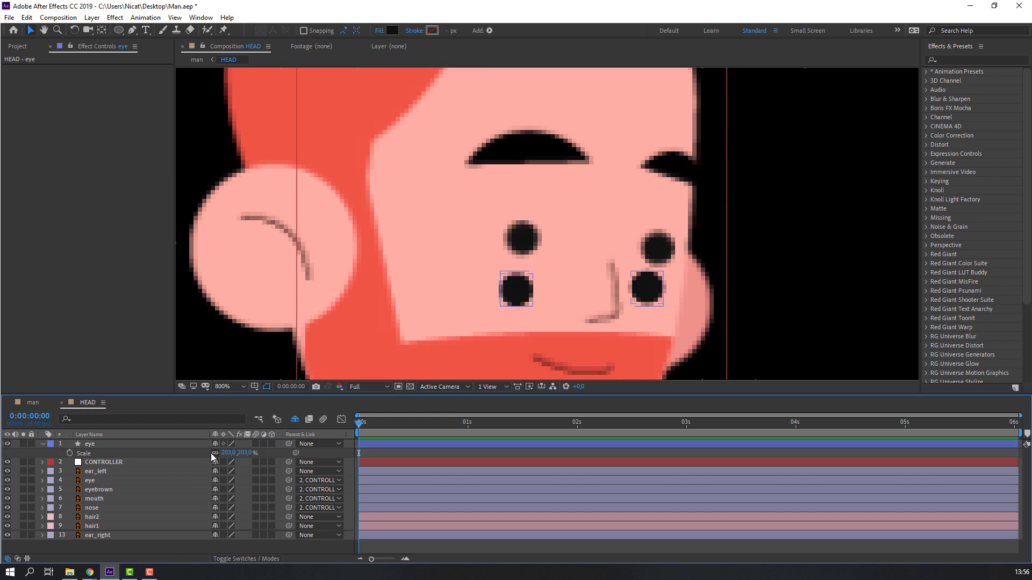
pyautogui.click(70, 453)
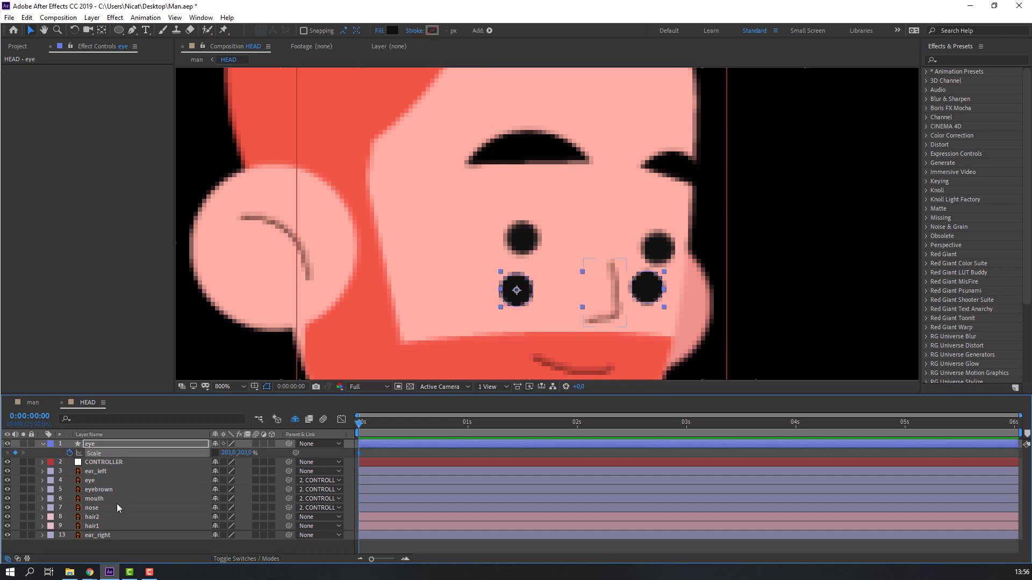
# - At 0:00:00:04, flatten the eye shapes into a closed blink by setting their vertical scale to 11%
pyautogui.press('pagedown')
pyautogui.press('pagedown')
pyautogui.press('pagedown')
pyautogui.moveTo(249, 454); pyautogui.dragTo(163, 459)
pyautogui.moveTo(235, 457); pyautogui.dragTo(215, 458)
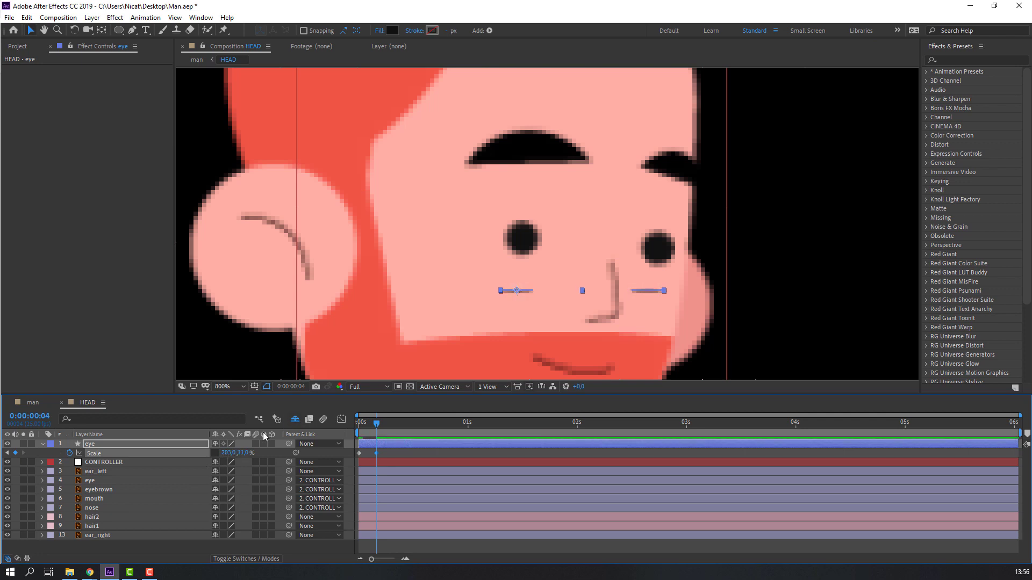
# - At 0:00:00:08, paste a copy of the eye layer's first Scale keyframe to reopen the eyes after the blink
pyautogui.press('pagedown')
pyautogui.press('pagedown')
pyautogui.press('pagedown')
pyautogui.press('pagedown')
pyautogui.click(359, 453)
pyautogui.hotkey('ctrl', 'v')
# - Apply Easy Ease to the eye layer's three Scale keyframes
pyautogui.press('Home')
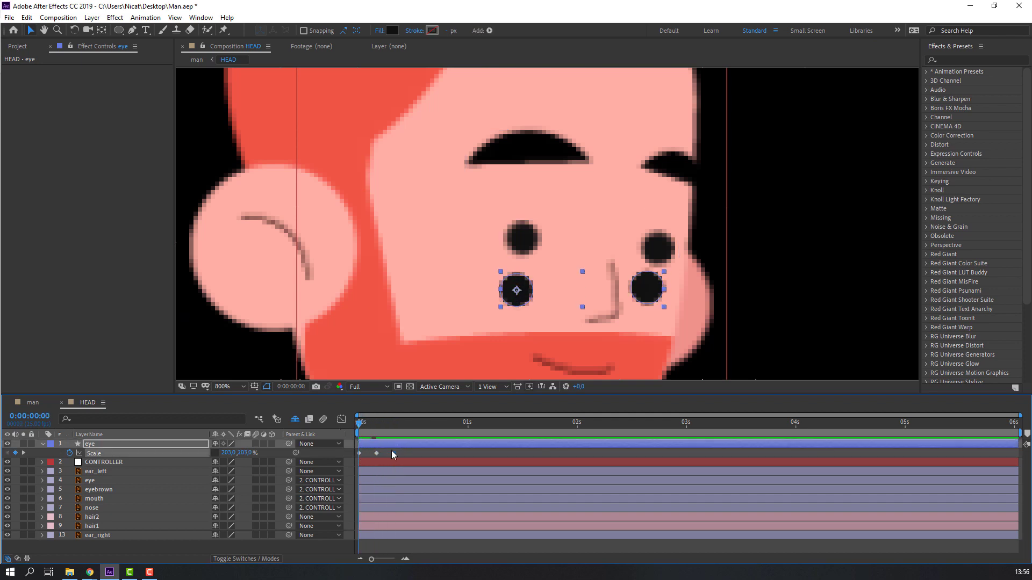
pyautogui.rightClick(376, 453)
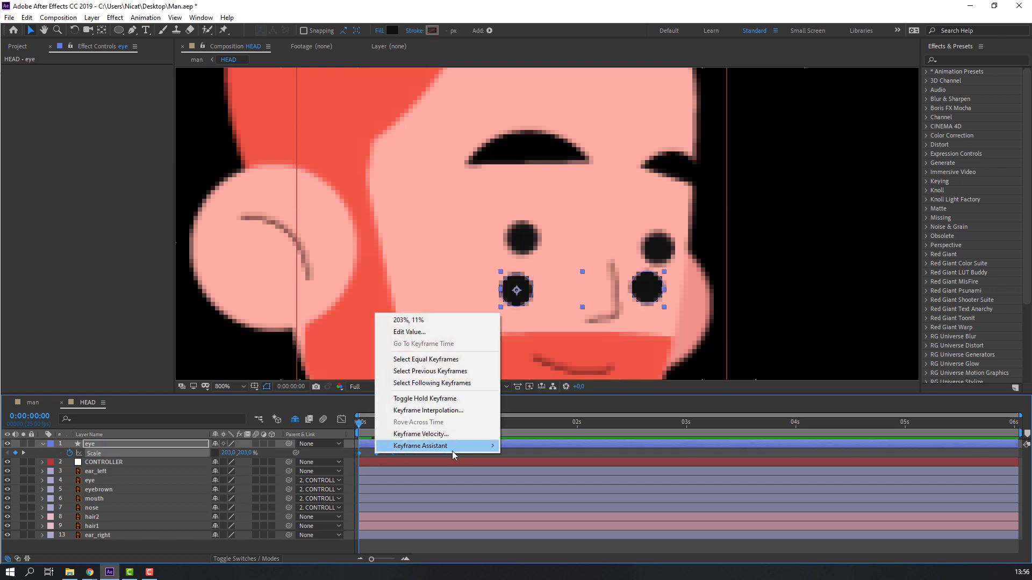
pyautogui.moveTo(452, 455)
pyautogui.click(516, 458)
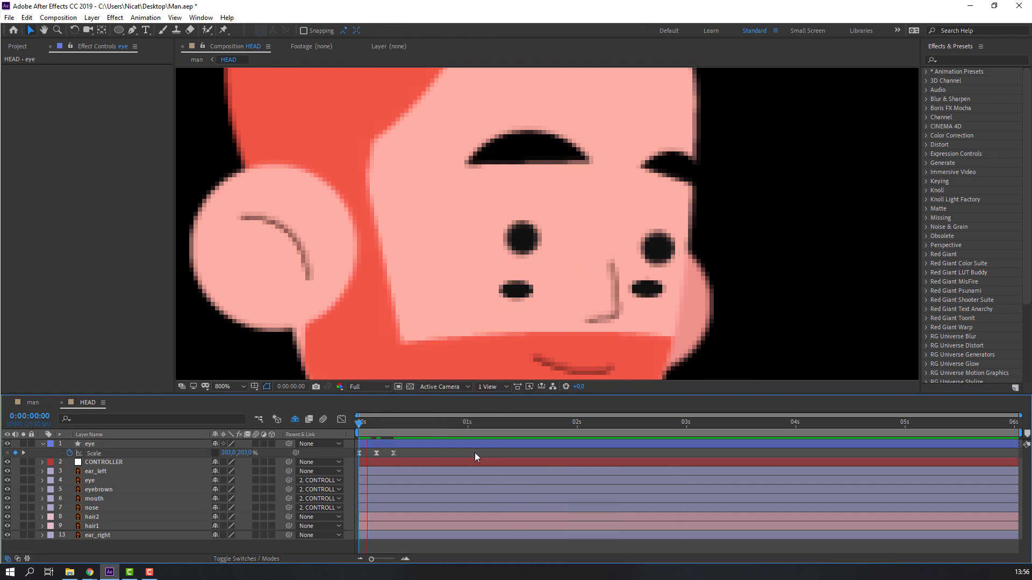
# - Copy the three blink keyframes, paste them at about 1.5 seconds, 3 seconds and 0:00:05:02, and preview the repeated blinks
pyautogui.moveTo(428, 453); pyautogui.dragTo(332, 462)
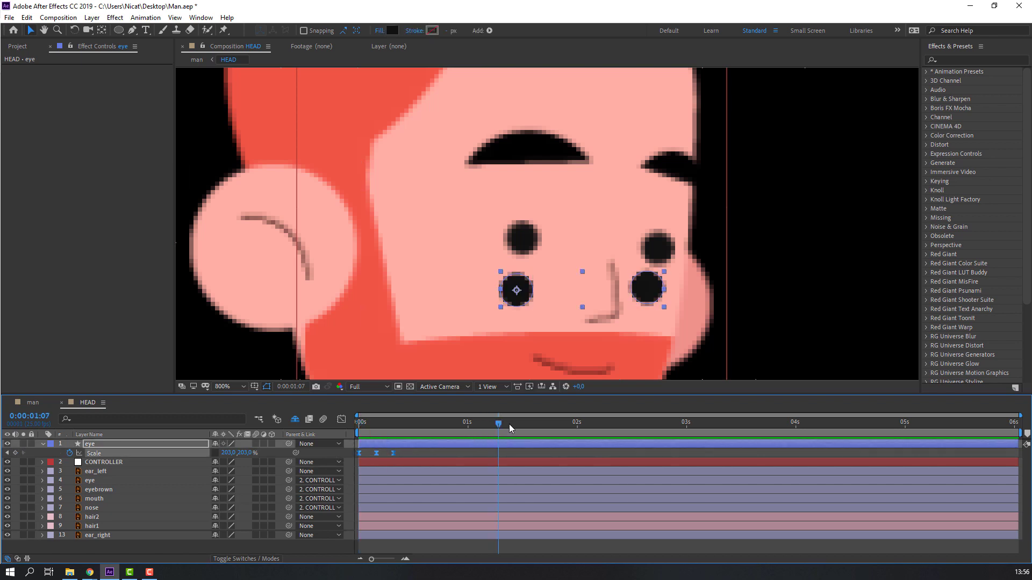
pyautogui.hotkey('ctrl', 'c')
pyautogui.click(708, 422)
pyautogui.hotkey('ctrl', 'v')
pyautogui.click(914, 422)
pyautogui.hotkey('ctrl', 'v')
pyautogui.click(840, 455)
pyautogui.scroll(-1, 510, 278)
pyautogui.press('space')
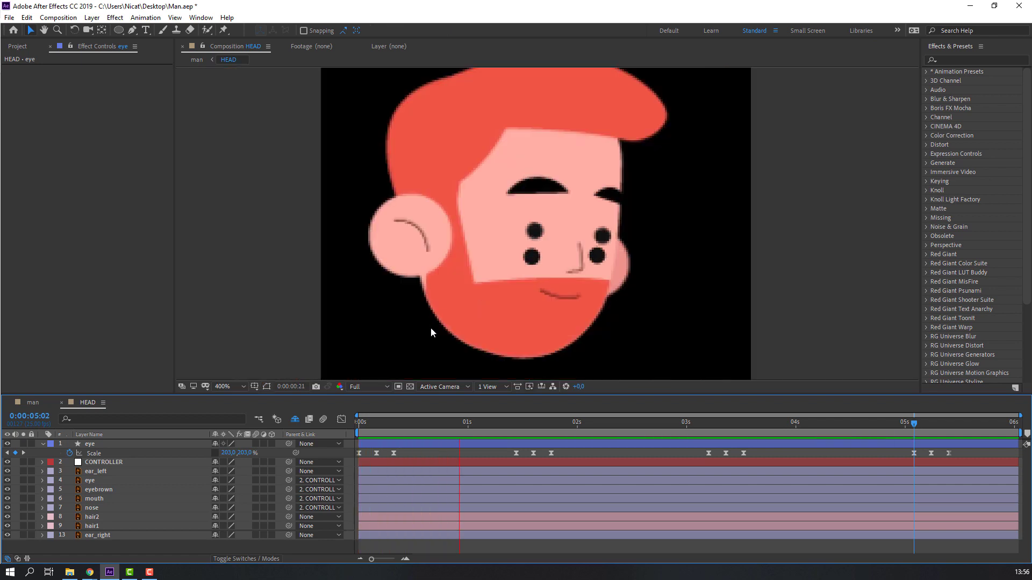
# - Return to the first frame and delete the original illustrated eye layer parented to the CONTROLLER
pyautogui.moveTo(494, 422); pyautogui.dragTo(279, 442)
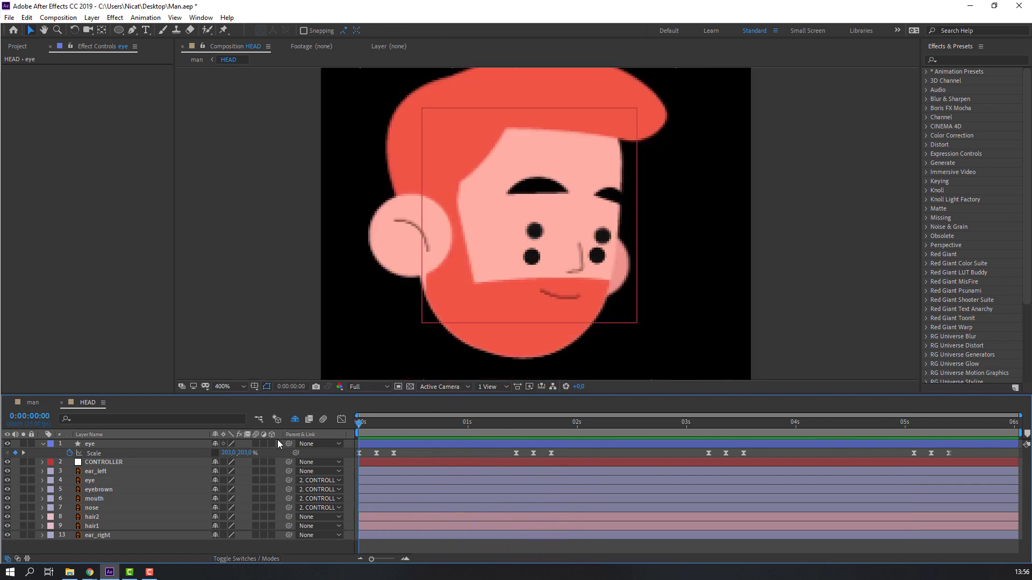
pyautogui.click(90, 480)
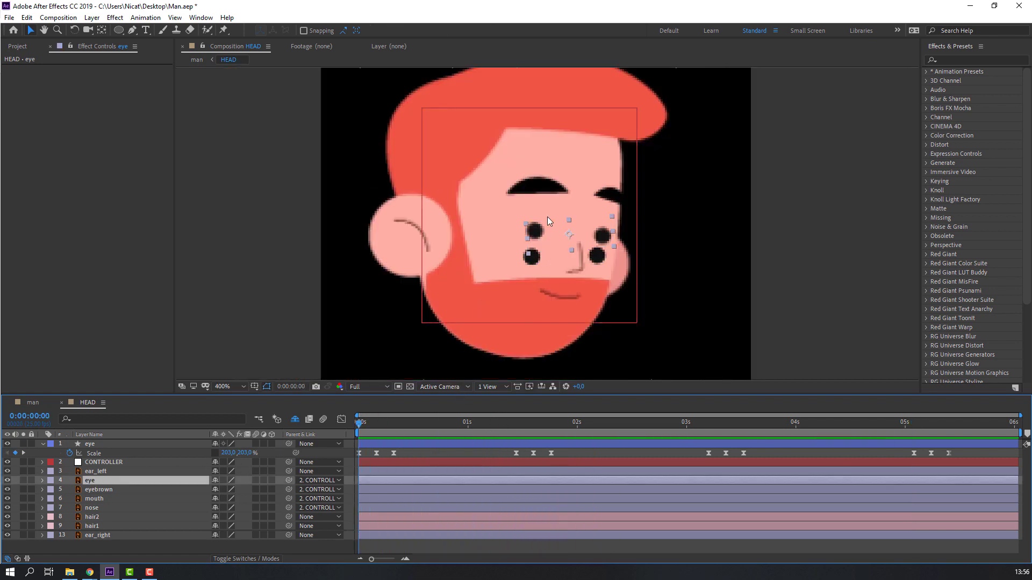
pyautogui.press('Delete')
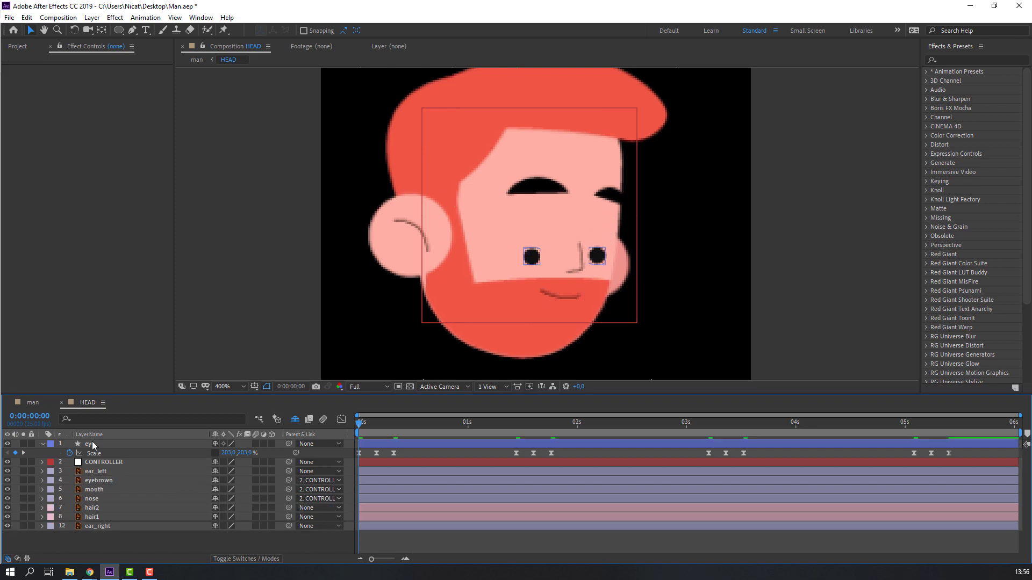
# - Move the new eye shapes up to the original eyes' place and tilt them slightly clockwise
pyautogui.click(91, 444)
pyautogui.press('.')
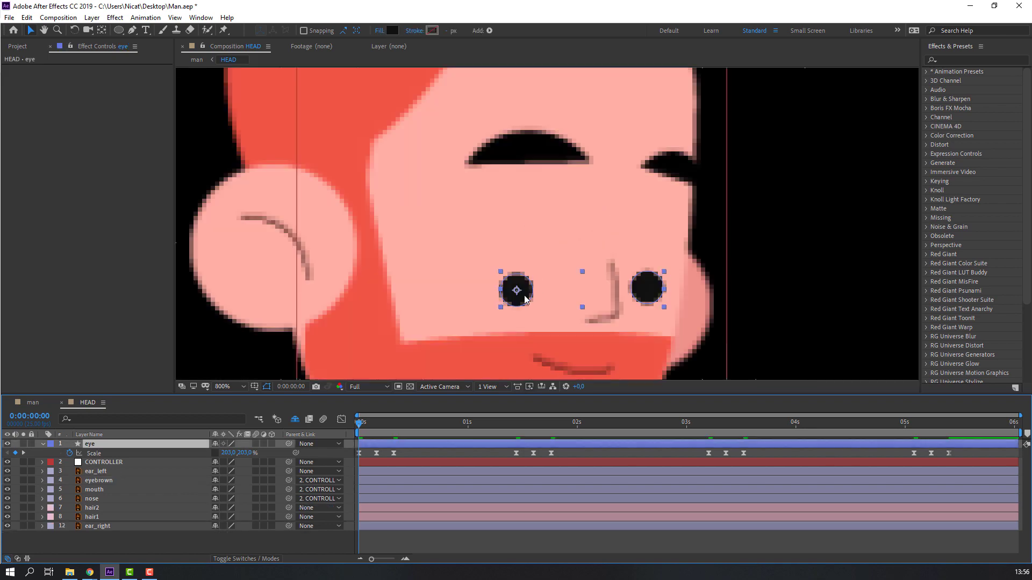
pyautogui.moveTo(519, 297); pyautogui.dragTo(524, 234)
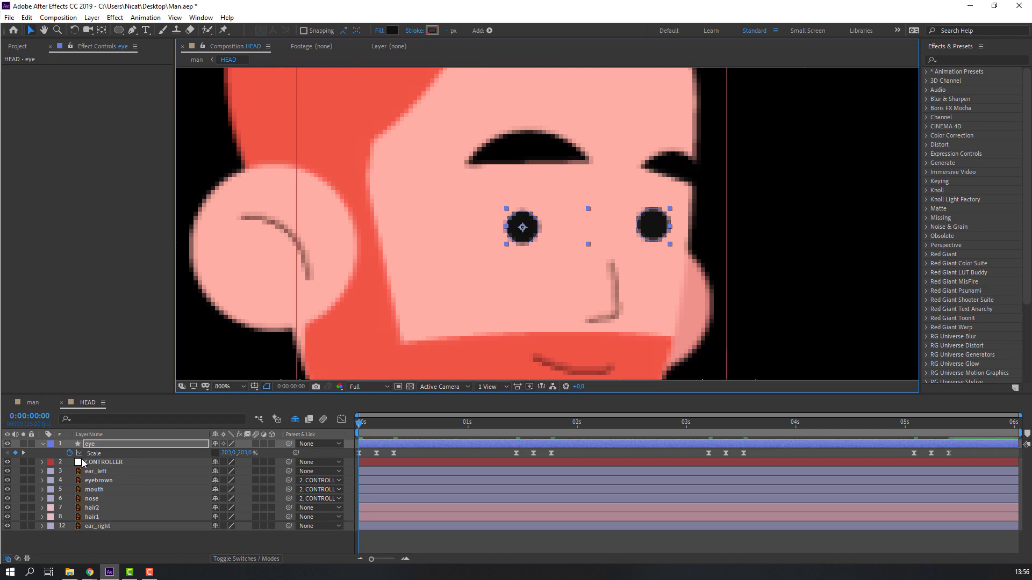
pyautogui.press('r')
pyautogui.moveTo(226, 453); pyautogui.dragTo(227, 453)
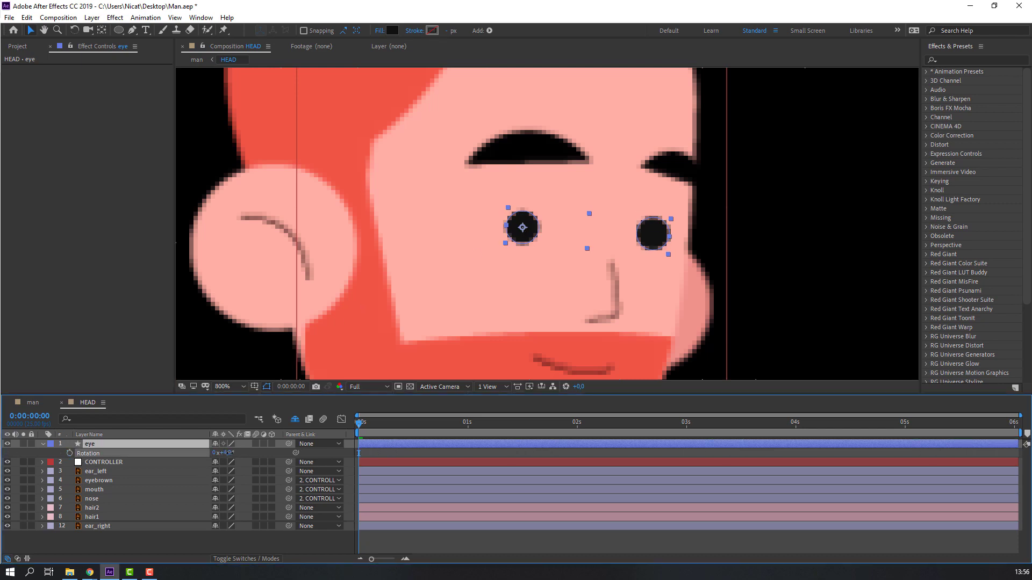
pyautogui.moveTo(516, 241); pyautogui.dragTo(518, 230)
# - Set the eye layer's rotation to 6°, nudge the eyes up closer to the eyebrows, and preview the blinking face
pyautogui.click(226, 453)
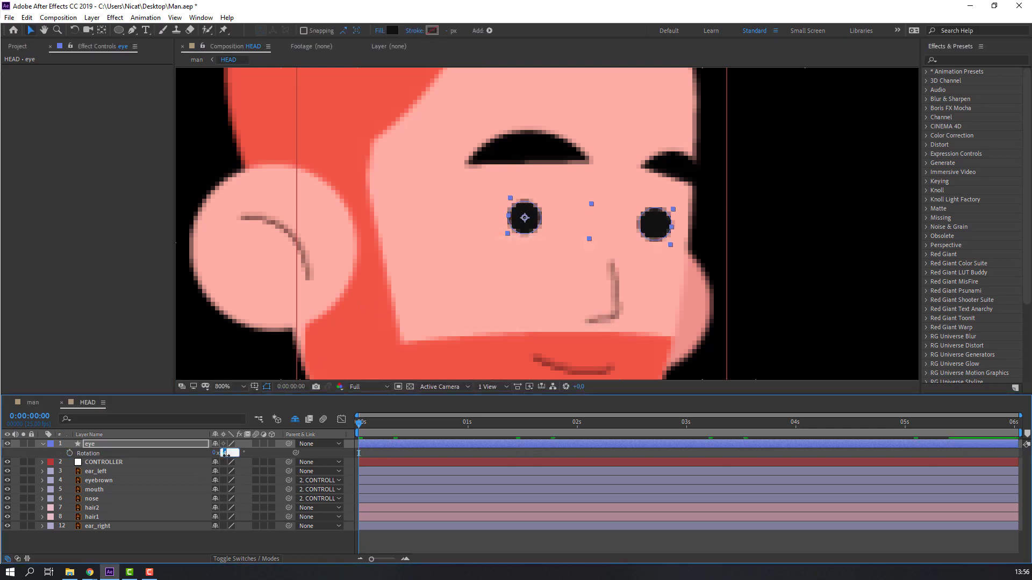
pyautogui.write('6')
pyautogui.press('Return')
pyautogui.moveTo(528, 221); pyautogui.dragTo(528, 214)
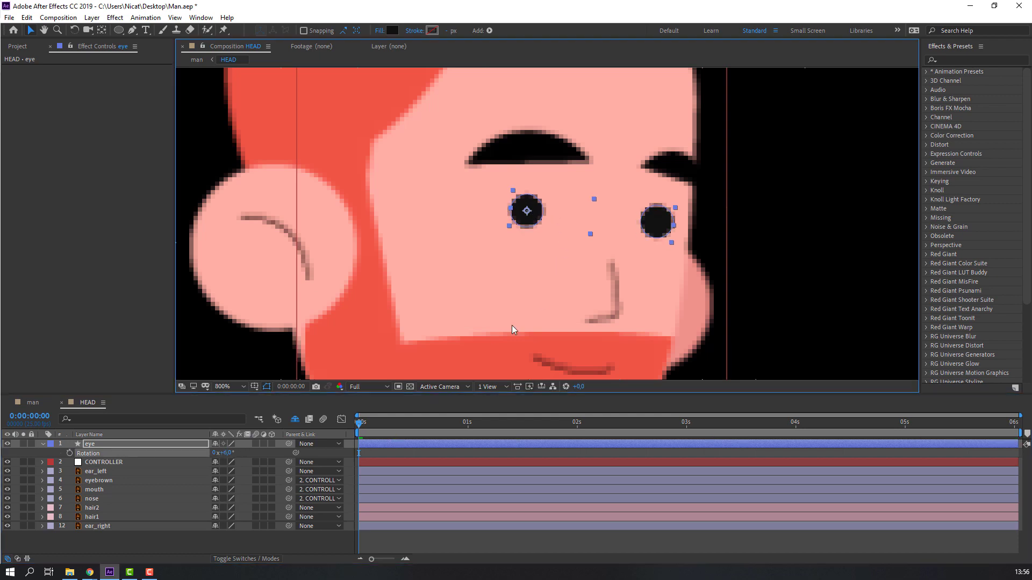
pyautogui.click(470, 541)
pyautogui.scroll(-3, 453, 316)
pyautogui.press('space')
pyautogui.press('.')
pyautogui.press('space')
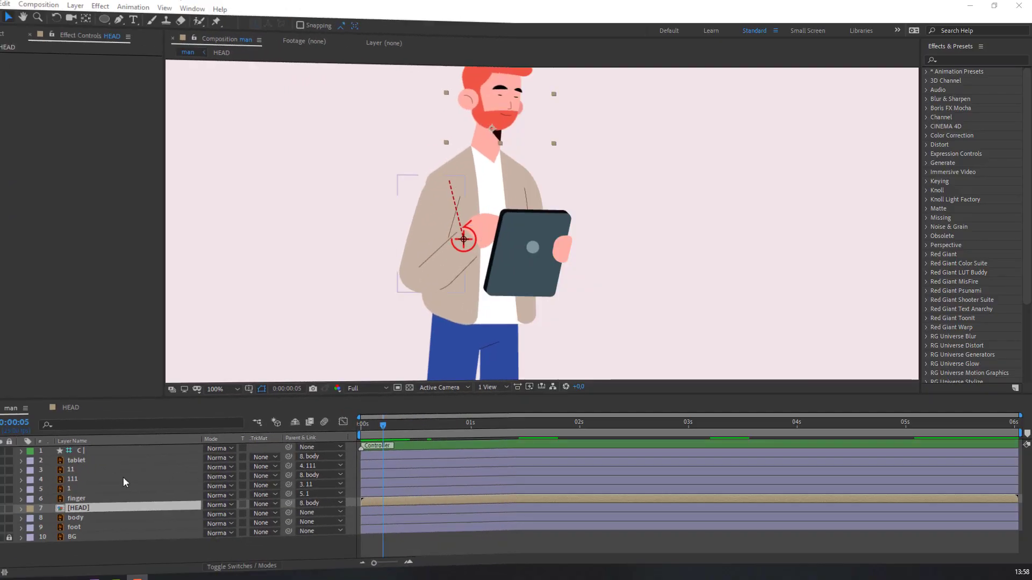
# - In the man composition, keyframe the arm controller's Position at the first frame, shifted up-left at 0:00:00:10 and back down-right at about 0:00:00:20
pyautogui.click(98, 447)
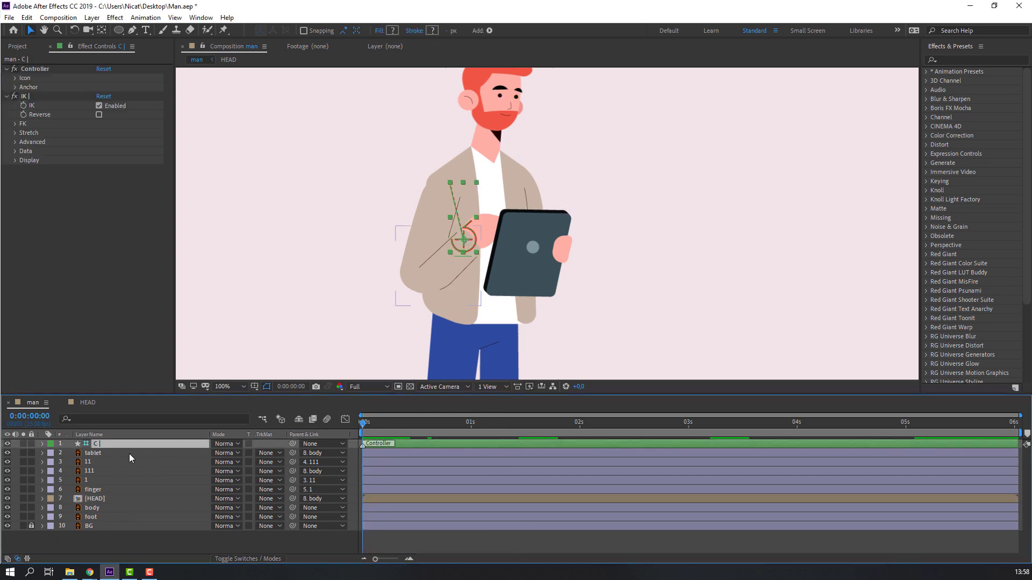
pyautogui.press('p')
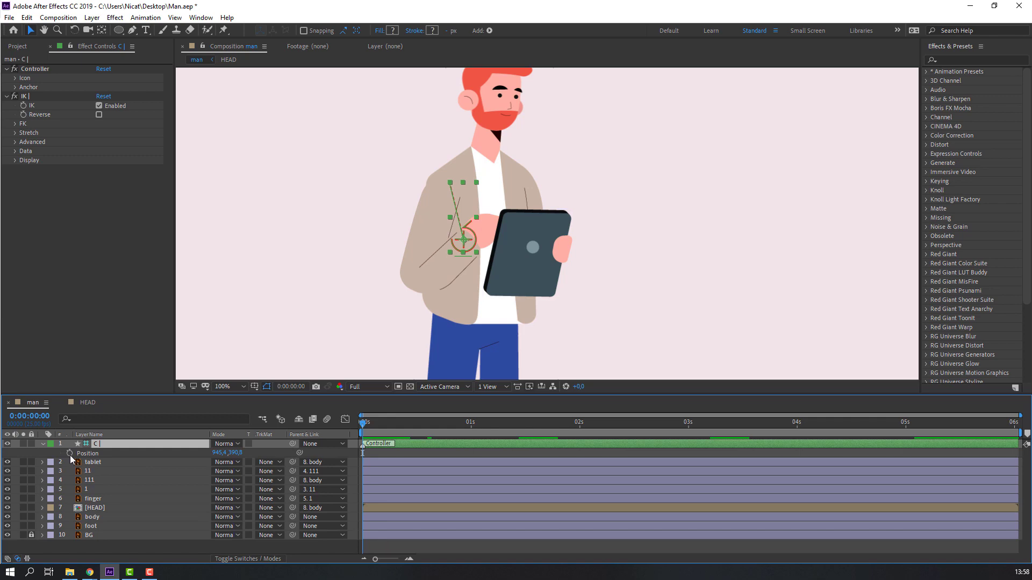
pyautogui.hotkey('shift', 'pagedown')
pyautogui.moveTo(468, 236)
pyautogui.mouseDown()
pyautogui.moveTo(462, 228)
pyautogui.moveTo(458, 239)
pyautogui.mouseUp()
pyautogui.moveTo(385, 423); pyautogui.dragTo(420, 426)
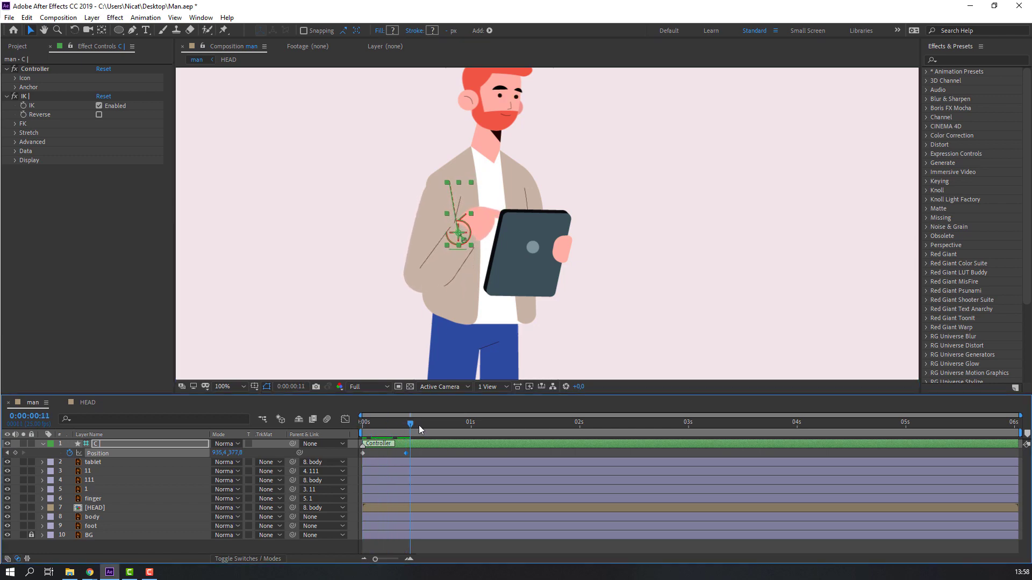
pyautogui.moveTo(465, 232); pyautogui.dragTo(476, 241)
# - Preview the arm motion and apply Easy Ease to the controller's three Position keyframes
pyautogui.press('Home')
pyautogui.press('space')
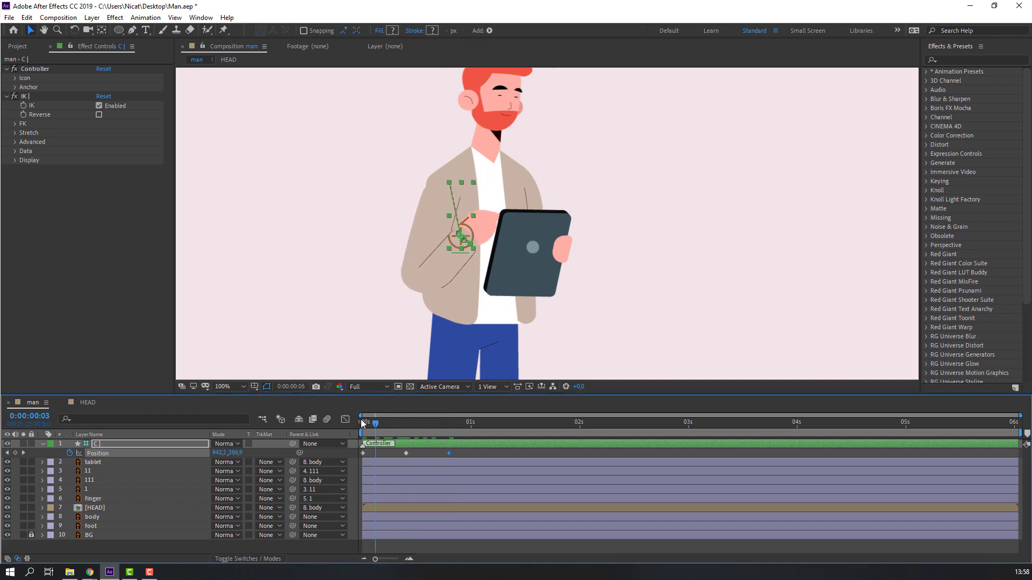
pyautogui.press('space')
pyautogui.moveTo(468, 455); pyautogui.dragTo(344, 454)
pyautogui.rightClick(363, 452)
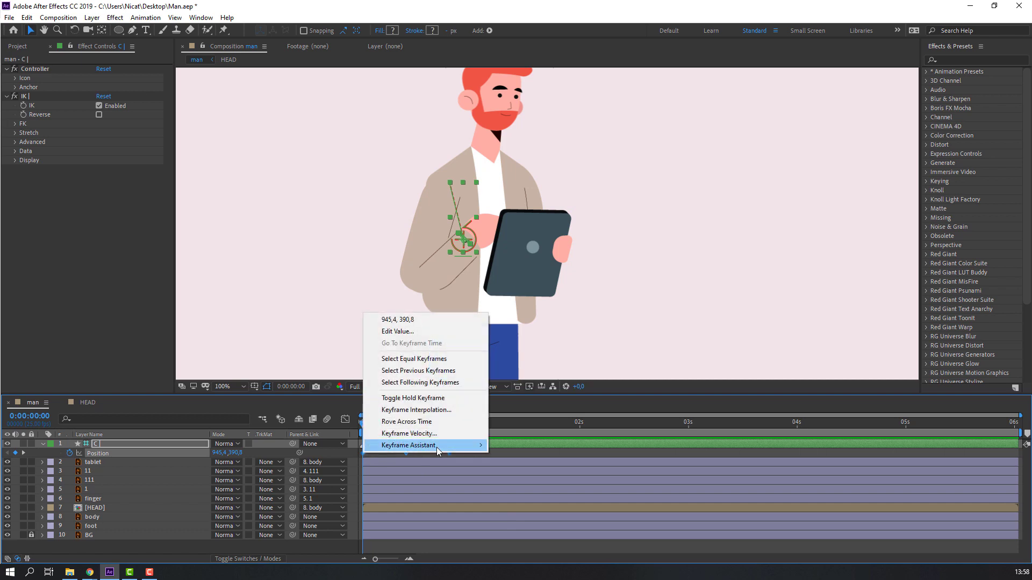
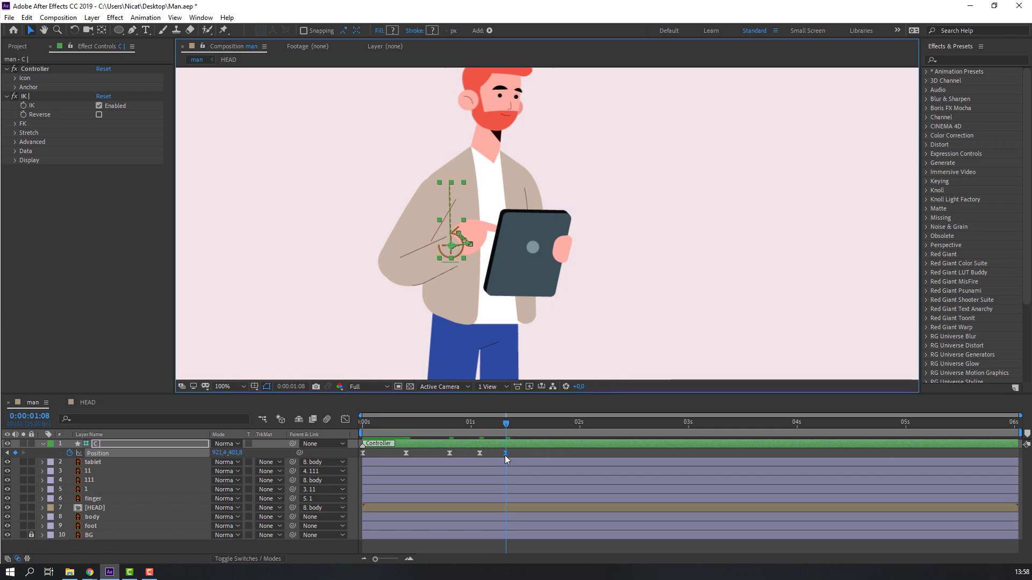
# - Delay the controller's fifth Position keyframe to about 0:00:01:12 and move the controller up-right at 0:00:01:20
pyautogui.moveTo(505, 453); pyautogui.dragTo(559, 424)
pyautogui.click(457, 255)
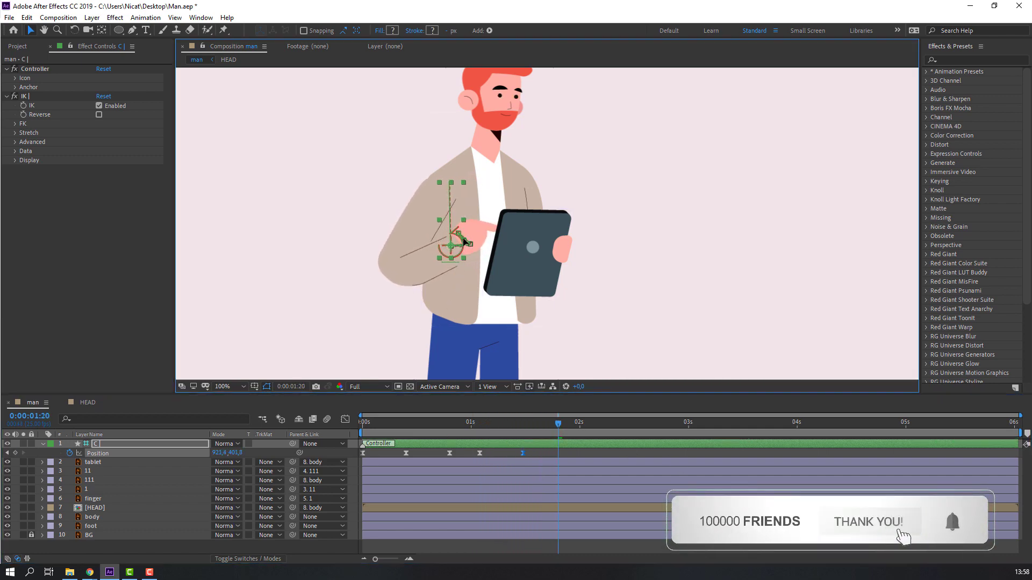
pyautogui.moveTo(459, 256); pyautogui.dragTo(464, 243)
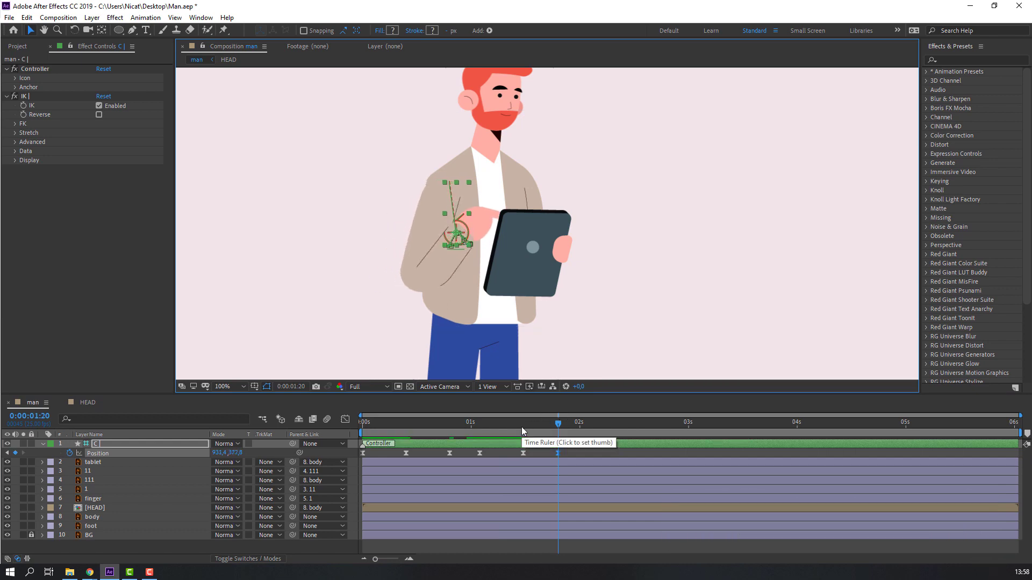
# - Keyframe the controller's Rotation at 0° on the fifth Position keyframe and -23° at 0:00:01:19 to lift the finger, and preview it
pyautogui.hotkey('shift', 'r')
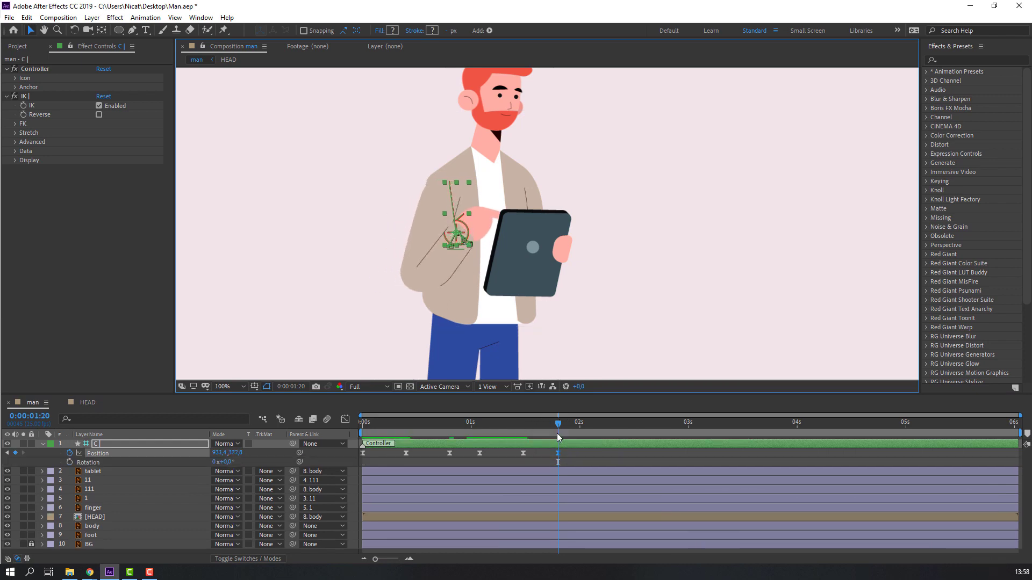
pyautogui.moveTo(558, 423)
pyautogui.mouseDown()
pyautogui.moveTo(521, 424)
pyautogui.moveTo(555, 427)
pyautogui.mouseUp()
pyautogui.click(70, 462)
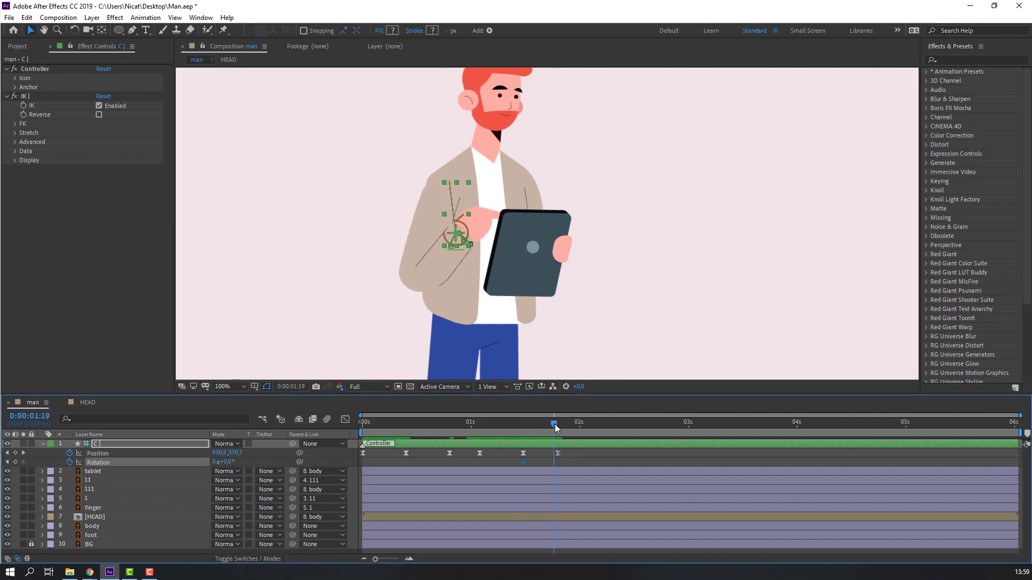
pyautogui.moveTo(222, 462); pyautogui.dragTo(209, 462)
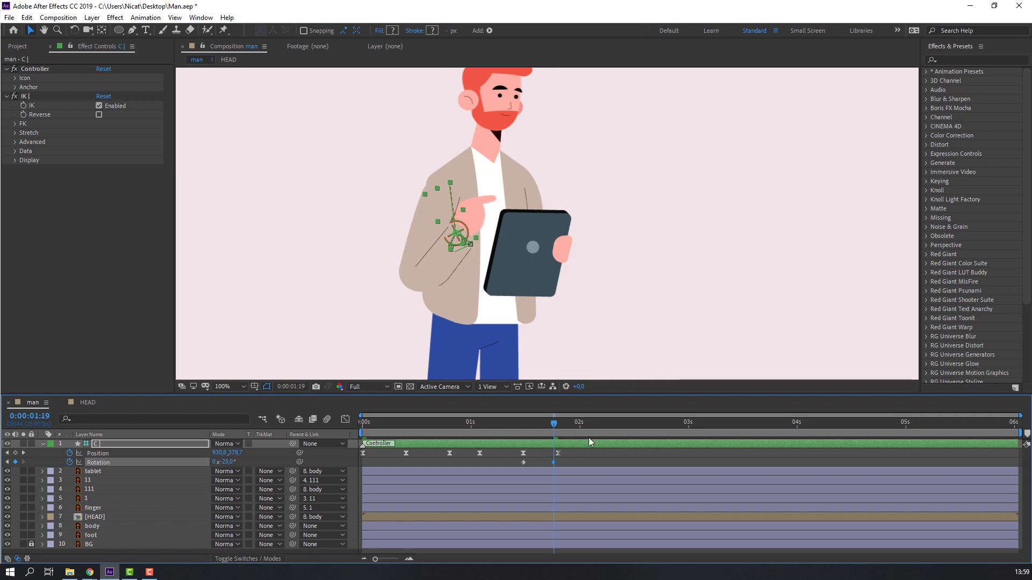
pyautogui.click(517, 433)
pyautogui.press('space')
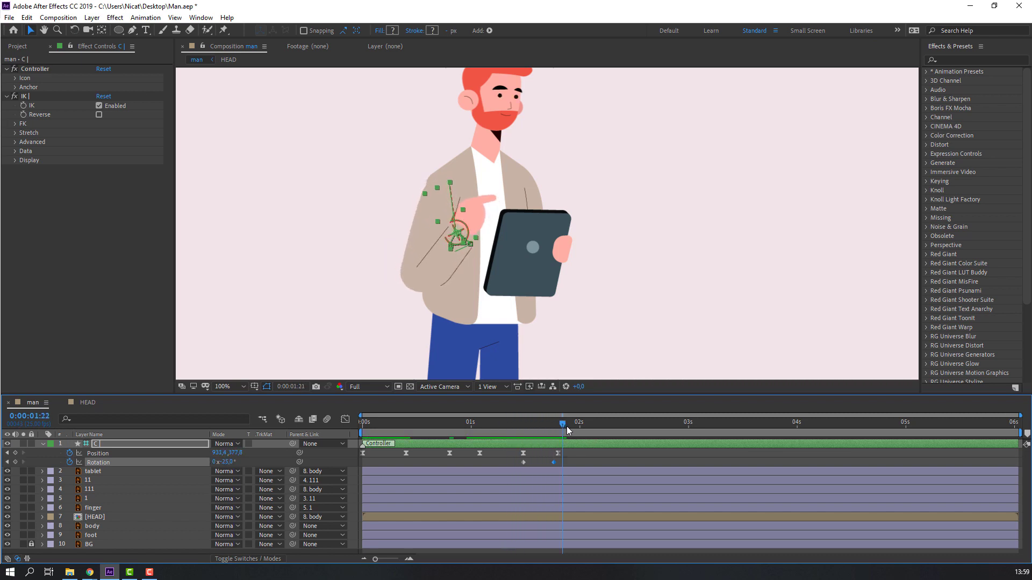
# - Keyframe the controller's Position at 942.4, 394.8 and Rotation at 1° at 0:00:02:02, with Rotation -8° at about 0:00:02:07 and -4° at 0:00:02:13
pyautogui.moveTo(231, 462)
pyautogui.mouseDown()
pyautogui.moveTo(247, 466)
pyautogui.moveTo(241, 454)
pyautogui.mouseUp()
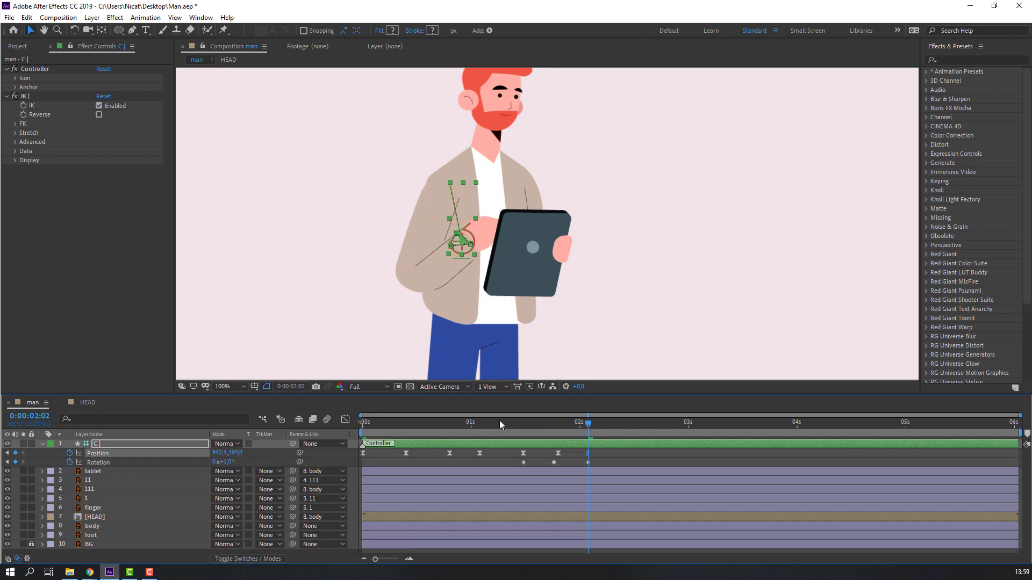
pyautogui.moveTo(500, 424); pyautogui.dragTo(612, 431)
pyautogui.moveTo(229, 466); pyautogui.dragTo(224, 466)
pyautogui.click(633, 424)
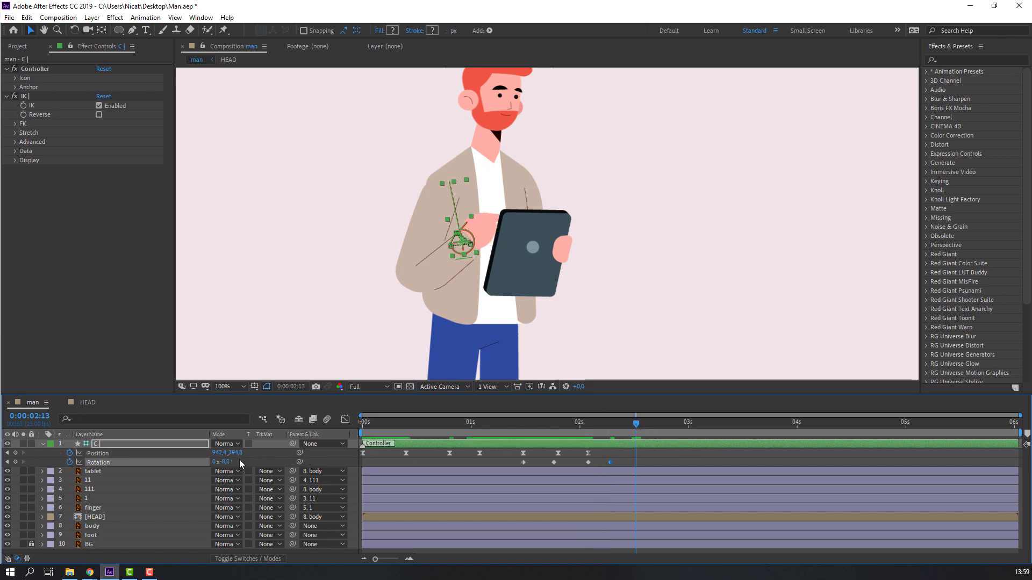
pyautogui.moveTo(226, 462); pyautogui.dragTo(230, 467)
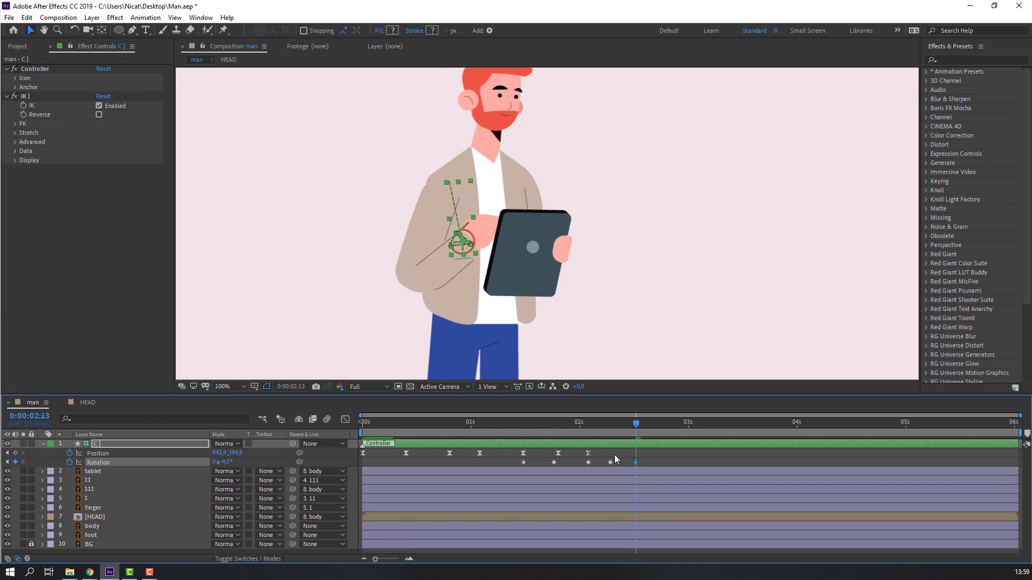
# - Space the controller's later Rotation keyframes further apart, apply Easy Ease to all five, and preview the hand motion
pyautogui.click(580, 426)
pyautogui.moveTo(671, 457); pyautogui.dragTo(511, 466)
pyautogui.click(608, 463)
pyautogui.click(604, 462)
pyautogui.rightClick(523, 463)
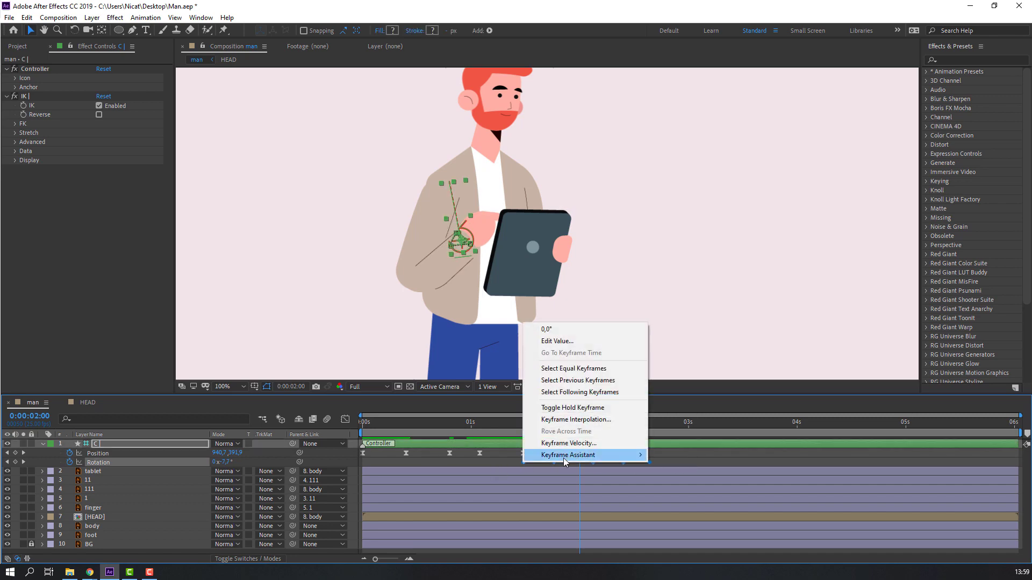
pyautogui.moveTo(562, 456)
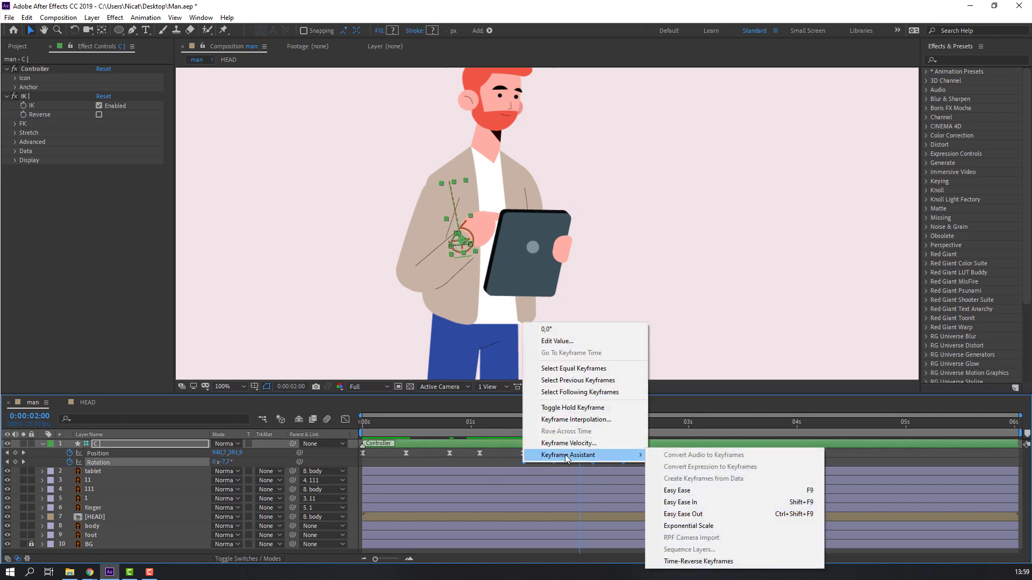
pyautogui.click(682, 491)
pyautogui.press('space')
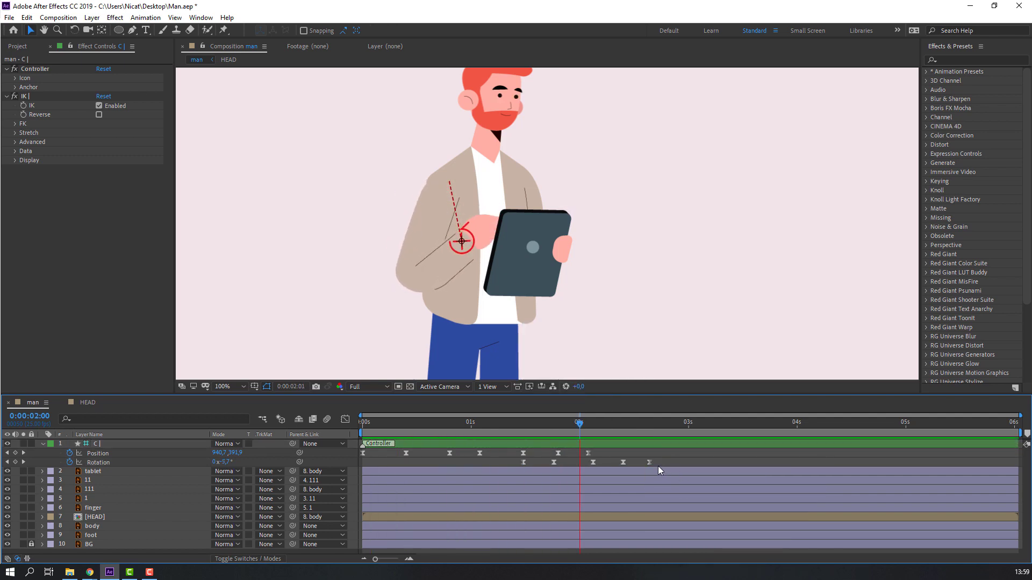
# - At 0:00:02:12, set the controller's Position to 928.4, 418.0 to lower the hand over the tablet, and preview it
pyautogui.press('space')
pyautogui.moveTo(579, 422); pyautogui.dragTo(624, 422)
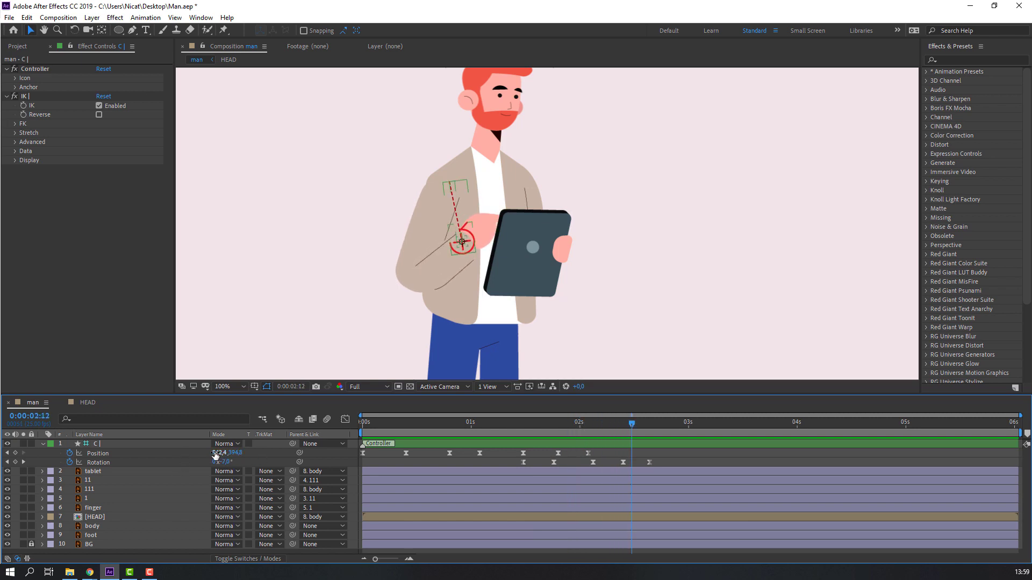
pyautogui.moveTo(214, 455); pyautogui.dragTo(257, 451)
pyautogui.press('space')
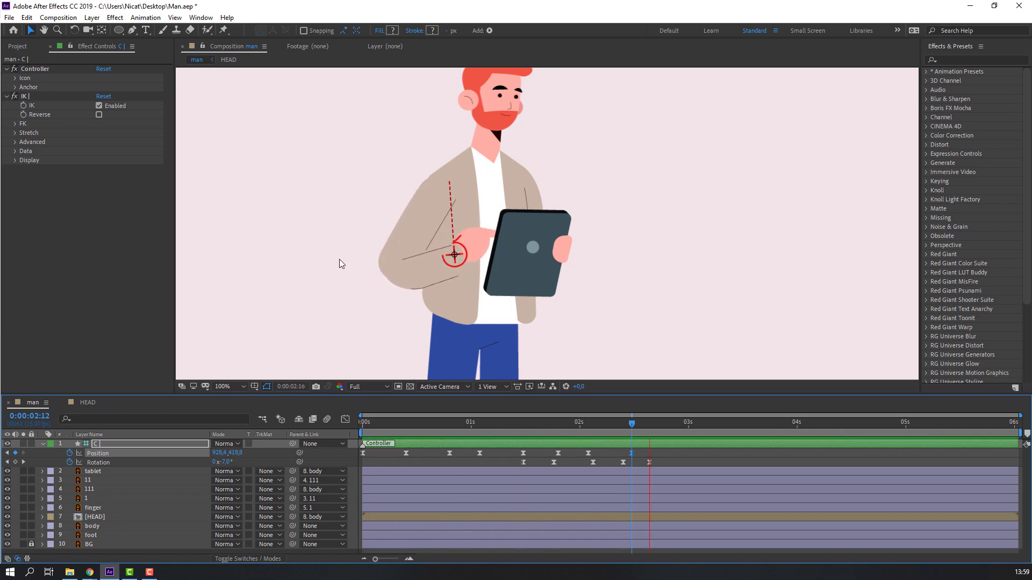
pyautogui.press('space')
# - Add Position and Rotation keyframes holding the controller's current pose at about 0:00:02:19
pyautogui.press(',')
pyautogui.moveTo(631, 424); pyautogui.dragTo(666, 424)
pyautogui.click(15, 453)
pyautogui.click(15, 462)
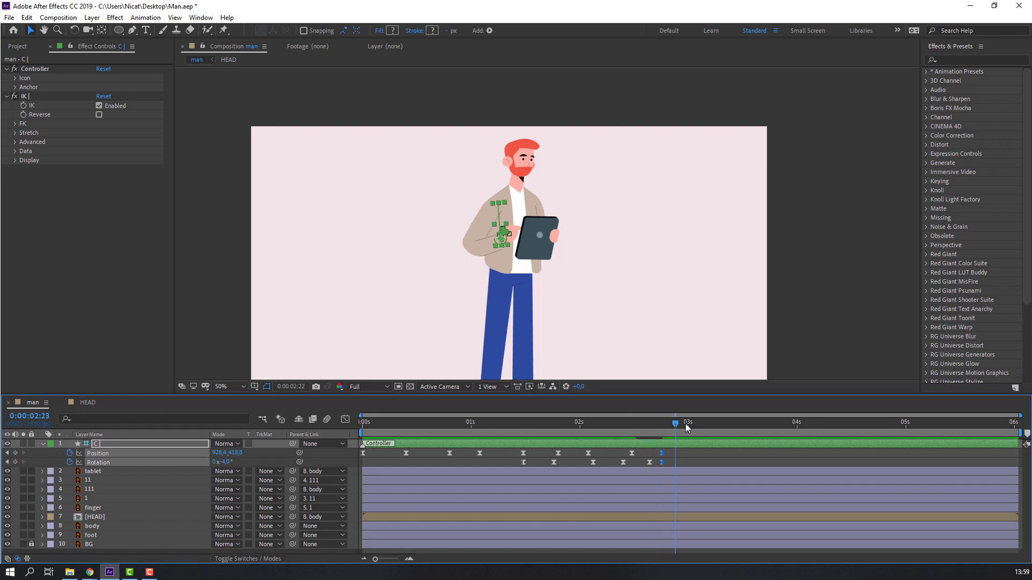
# - Keyframe the controller's Position at about 943, 398 at 0:00:03:04 and add a Rotation keyframe holding its current angle there
pyautogui.press('.')
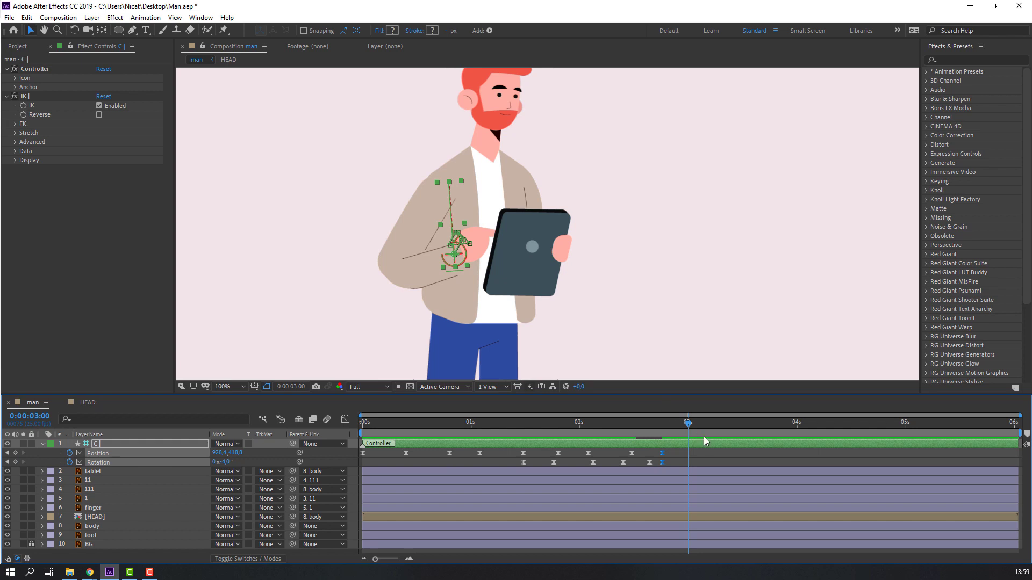
pyautogui.click(705, 454)
pyautogui.moveTo(457, 258); pyautogui.dragTo(464, 246)
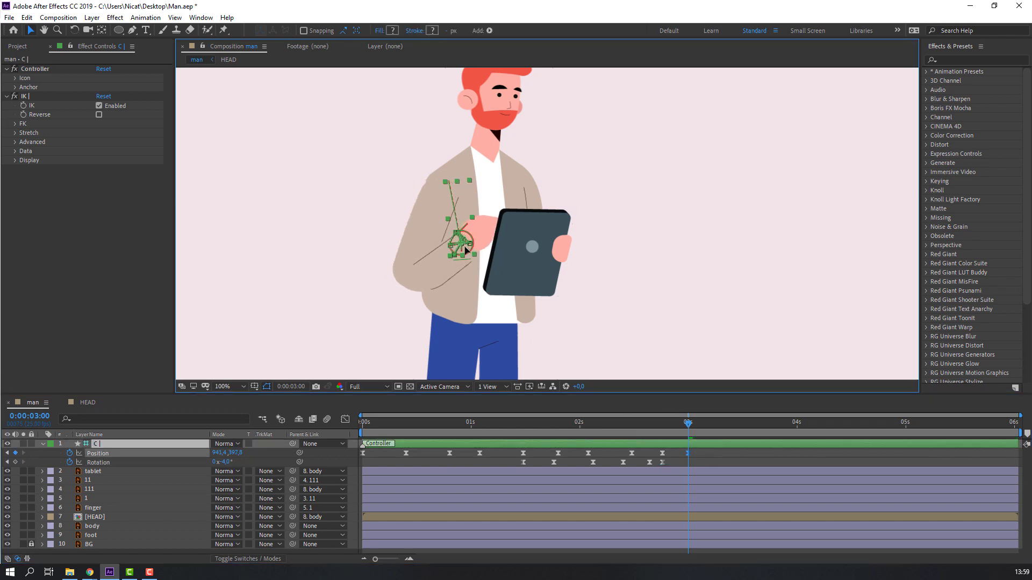
pyautogui.moveTo(646, 422); pyautogui.dragTo(705, 422)
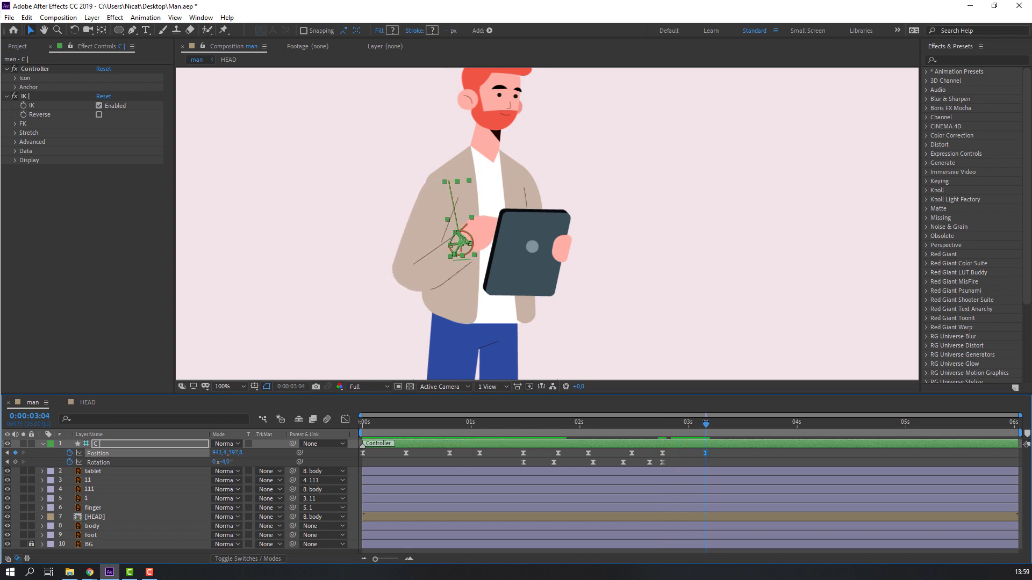
pyautogui.click(16, 462)
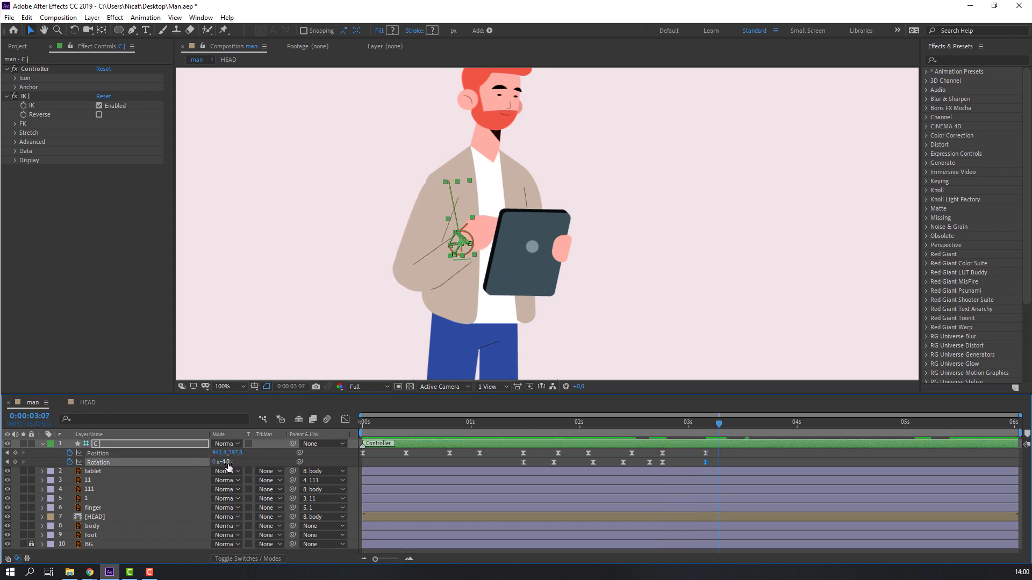
# - Add Position and Rotation keyframes on the controller at about 0:00:03:13 and 0:00:03:24, ending at Rotation -7°, and preview the motion
pyautogui.moveTo(228, 466)
pyautogui.mouseDown()
pyautogui.moveTo(209, 453)
pyautogui.moveTo(248, 465)
pyautogui.moveTo(223, 454)
pyautogui.mouseUp()
pyautogui.moveTo(732, 450)
pyautogui.mouseDown()
pyautogui.moveTo(723, 466)
pyautogui.moveTo(745, 462)
pyautogui.mouseUp()
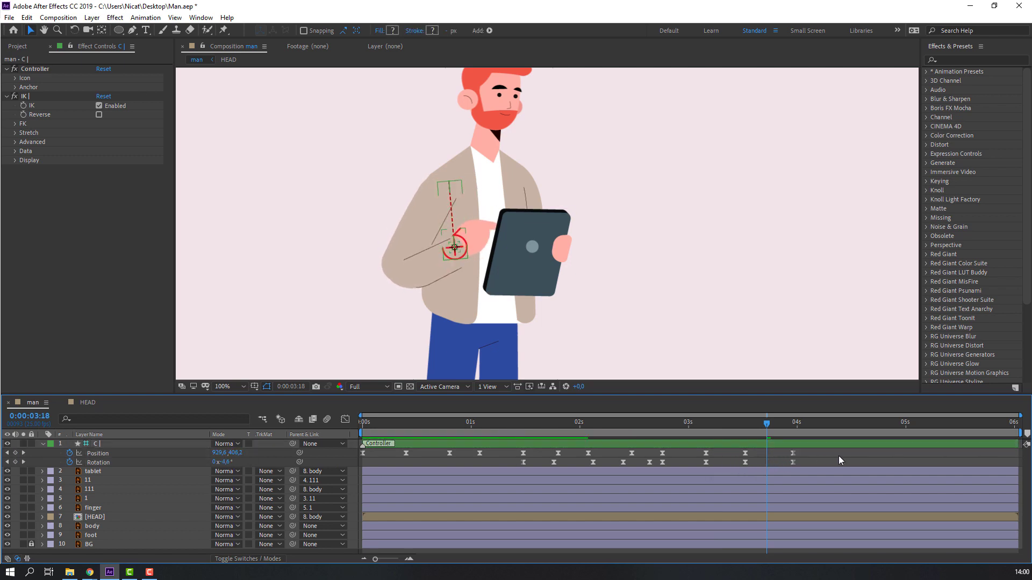
pyautogui.press('space')
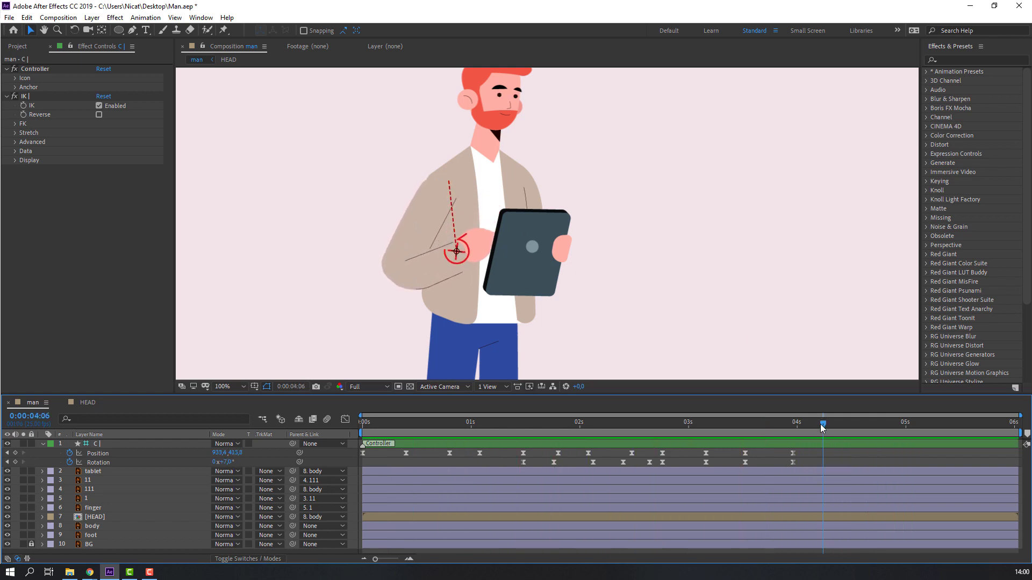
# - Add controller Rotation keyframes of 0° at 0:00:00:00 and about -24° at 0:00:00:09 to tilt the hand up
pyautogui.moveTo(851, 428); pyautogui.dragTo(348, 451)
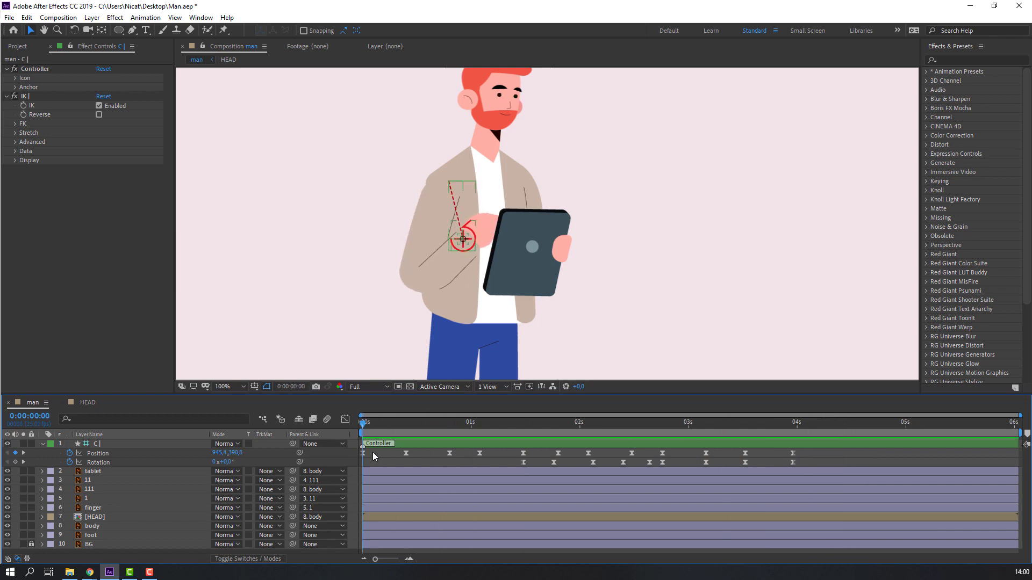
pyautogui.click(15, 462)
pyautogui.moveTo(364, 427); pyautogui.dragTo(407, 433)
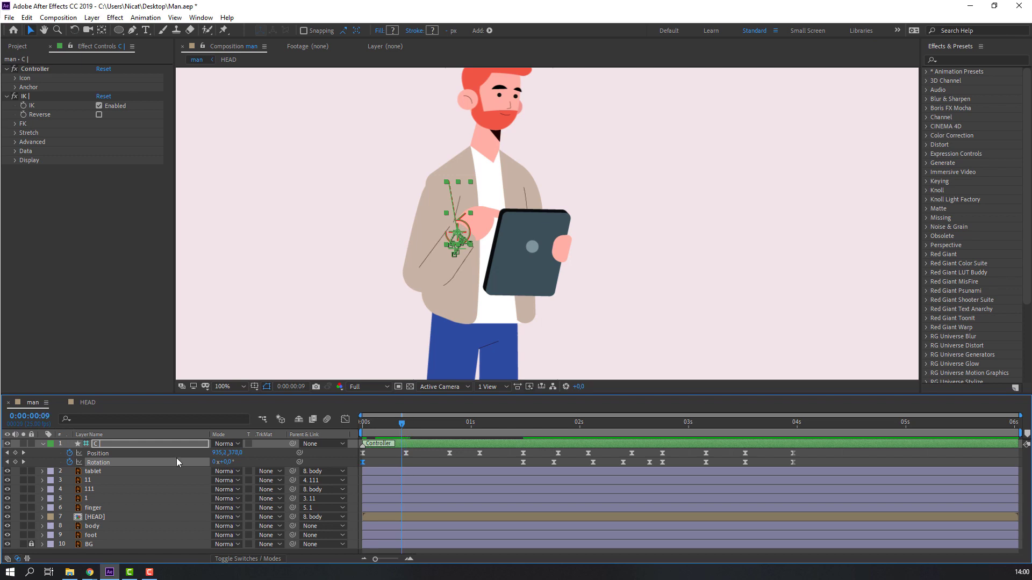
pyautogui.moveTo(232, 462); pyautogui.dragTo(218, 462)
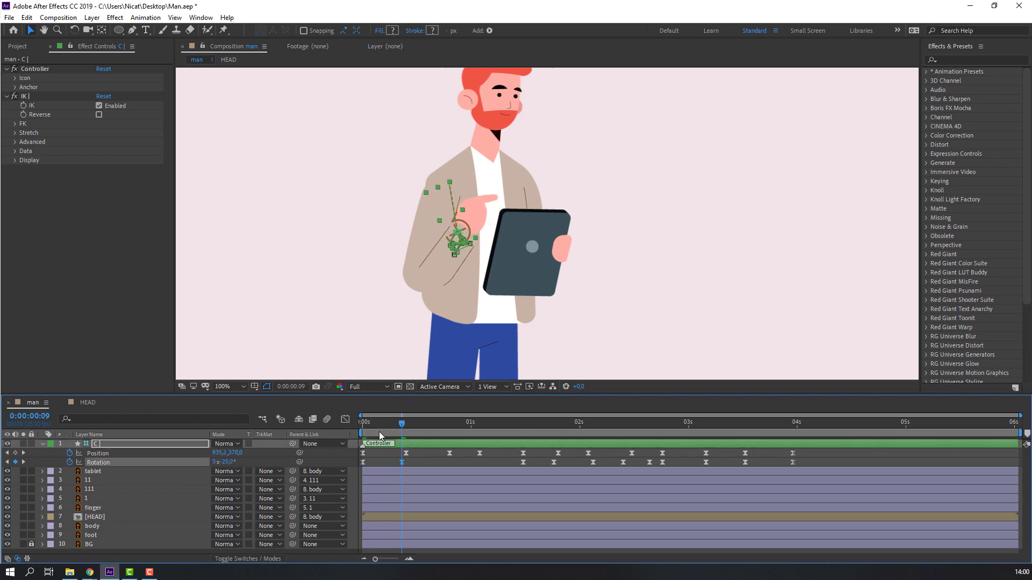
# - Keyframe the controller's Rotation at about 5° at 0:00:00:21 to tip the hand toward the tablet
pyautogui.moveTo(380, 432); pyautogui.dragTo(454, 430)
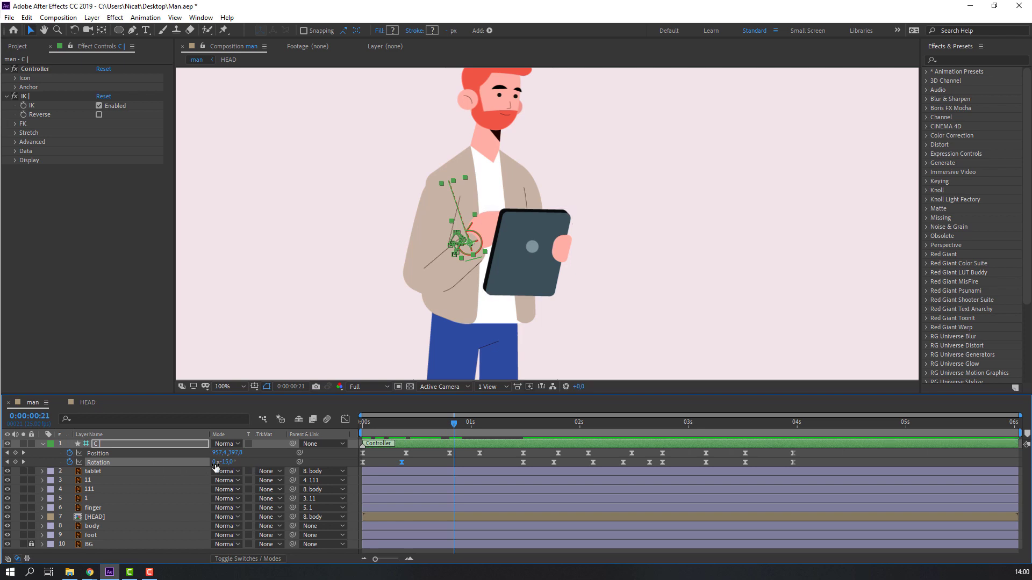
pyautogui.moveTo(215, 464); pyautogui.dragTo(266, 466)
pyautogui.moveTo(415, 426); pyautogui.dragTo(436, 433)
pyautogui.press('pageup')
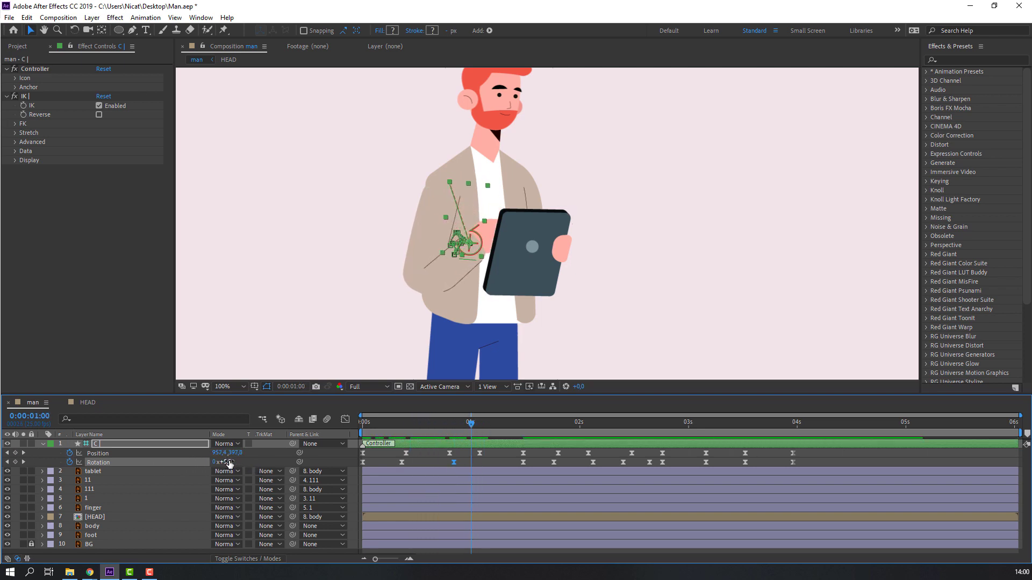
# - Keyframe the controller's Rotation at about -10°, align that keyframe with the Position keyframe near 0:00:01:02, and preview the hand animation
pyautogui.moveTo(225, 462); pyautogui.dragTo(220, 462)
pyautogui.click(453, 425)
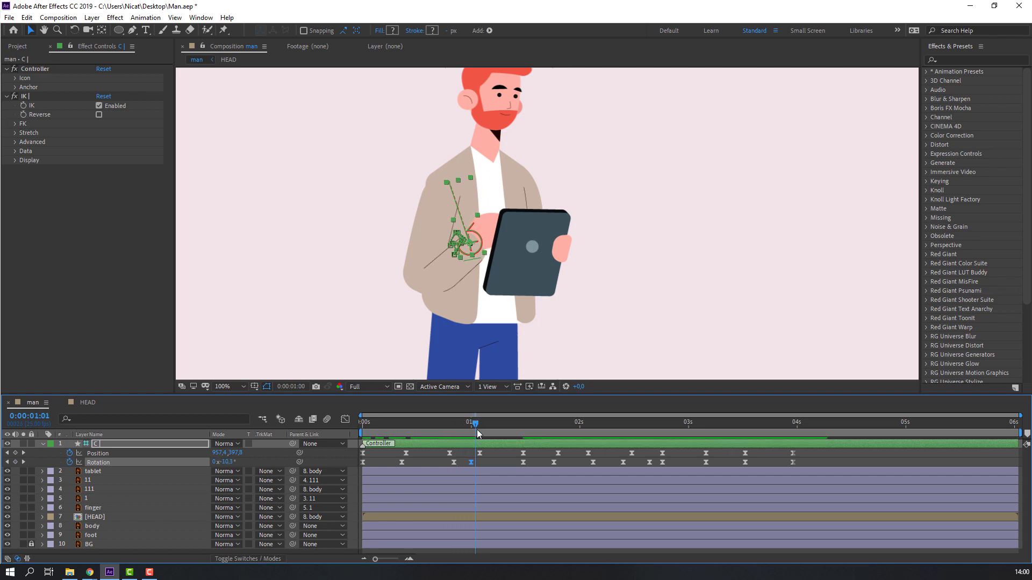
pyautogui.moveTo(472, 462); pyautogui.dragTo(479, 462)
pyautogui.click(527, 425)
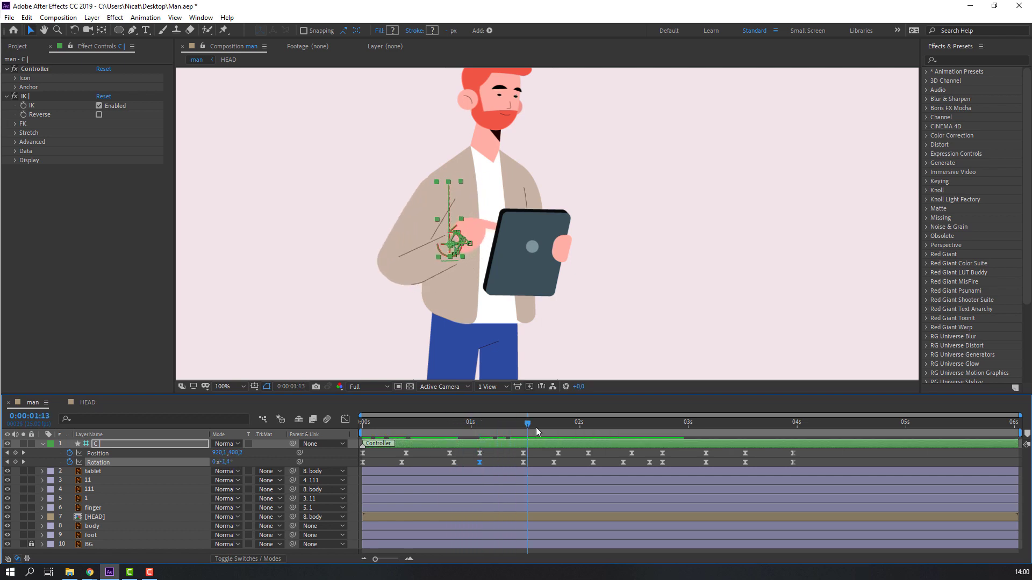
pyautogui.moveTo(536, 429); pyautogui.dragTo(568, 424)
pyautogui.click(771, 462)
pyautogui.press('space')
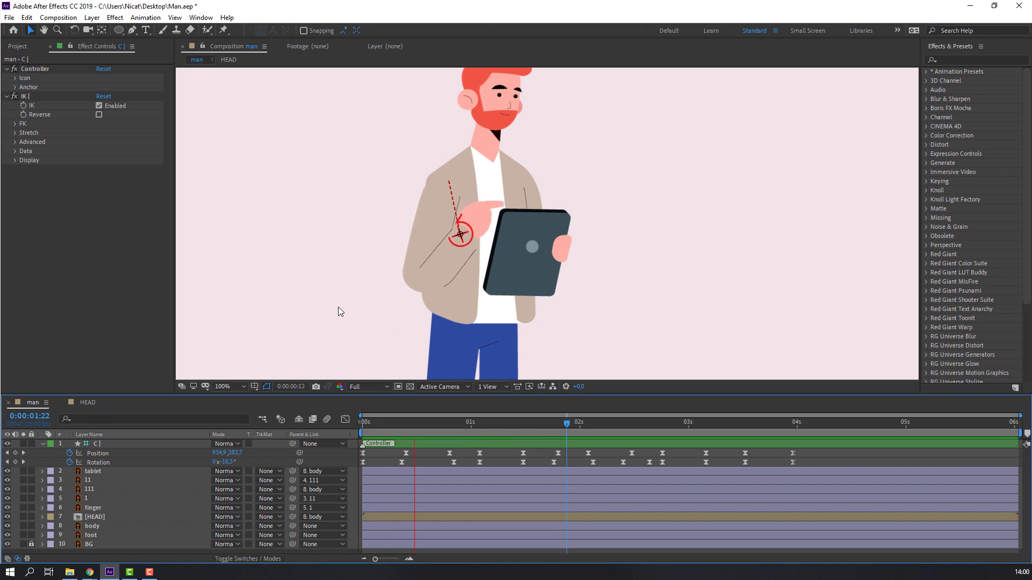
pyautogui.press(',')
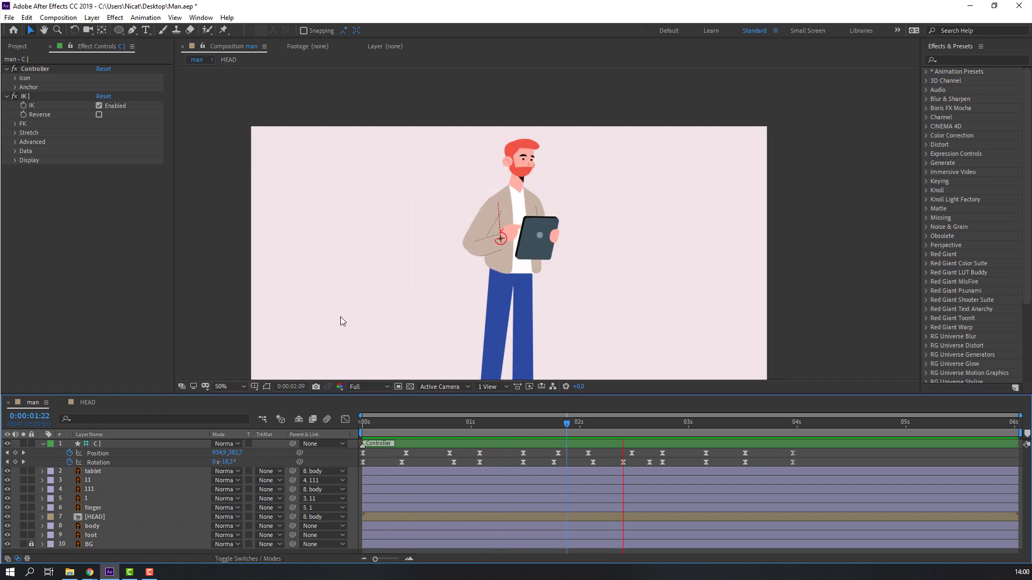
pyautogui.press('space')
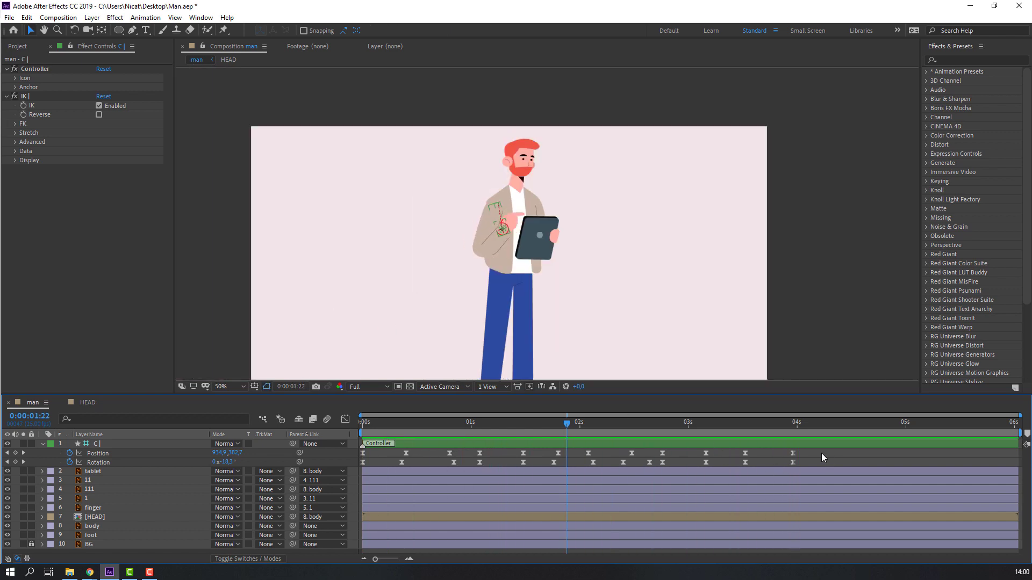
# - Stretch all the controller's Position and Rotation keyframes proportionally so the last pair falls at about 0:00:05:20, and preview the slower motion
pyautogui.moveTo(821, 452); pyautogui.dragTo(353, 466)
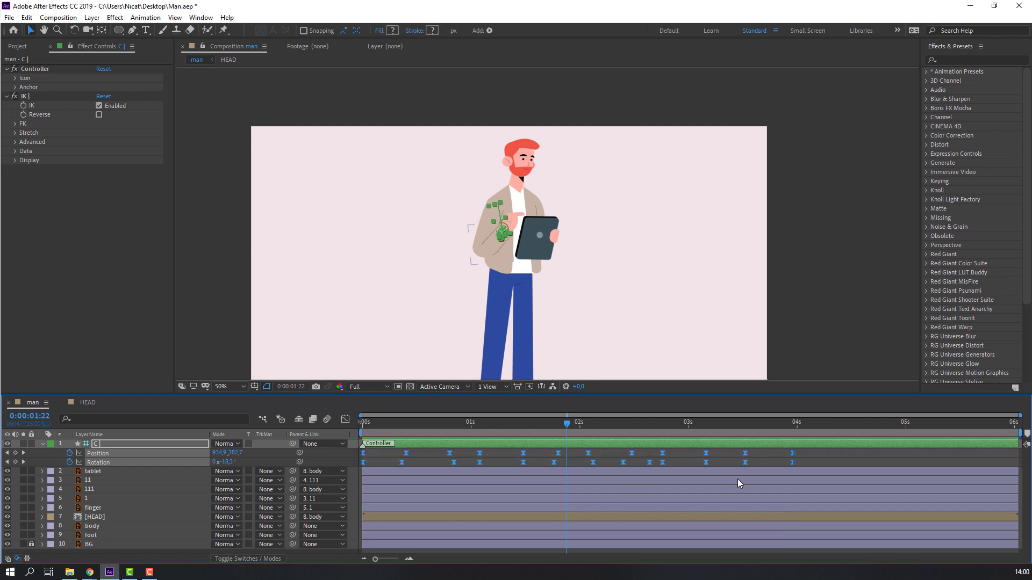
pyautogui.moveTo(795, 457); pyautogui.dragTo(992, 457)
pyautogui.press('space')
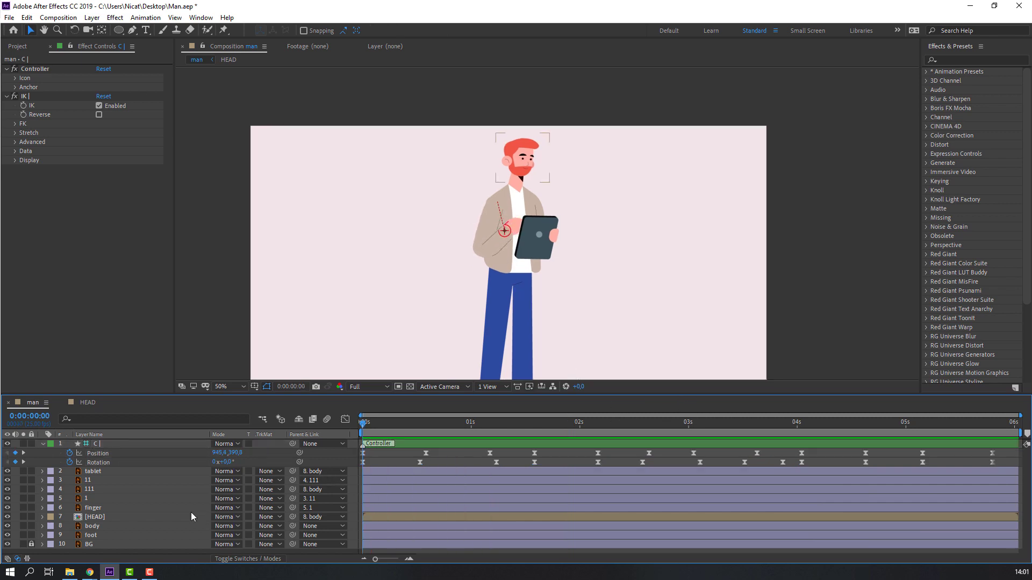
# - Keyframe the body layer's Rotation at 0° at 0:00:00:00 and -1° at 0:00:00:14
pyautogui.click(92, 528)
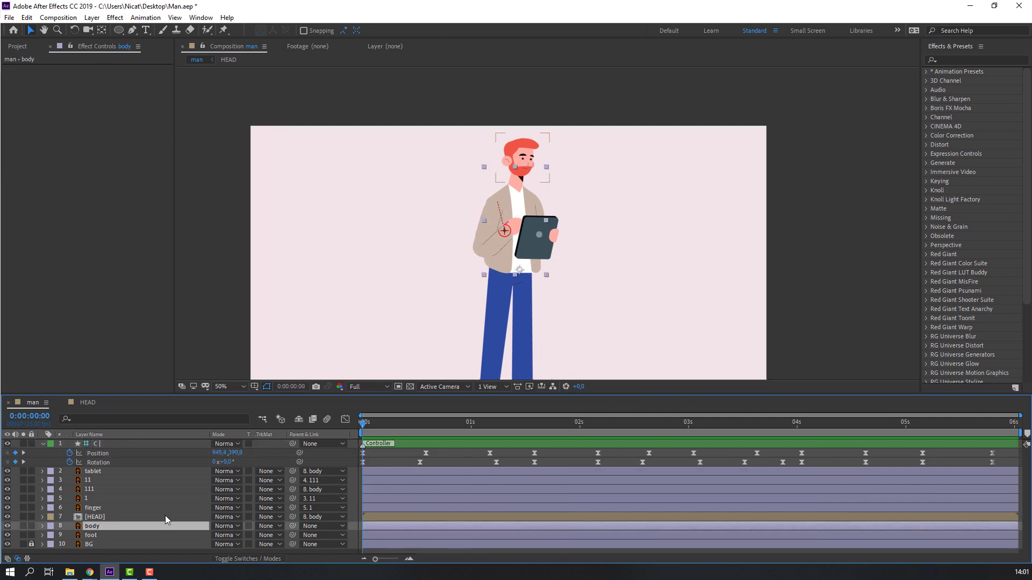
pyautogui.press('r')
pyautogui.click(69, 531)
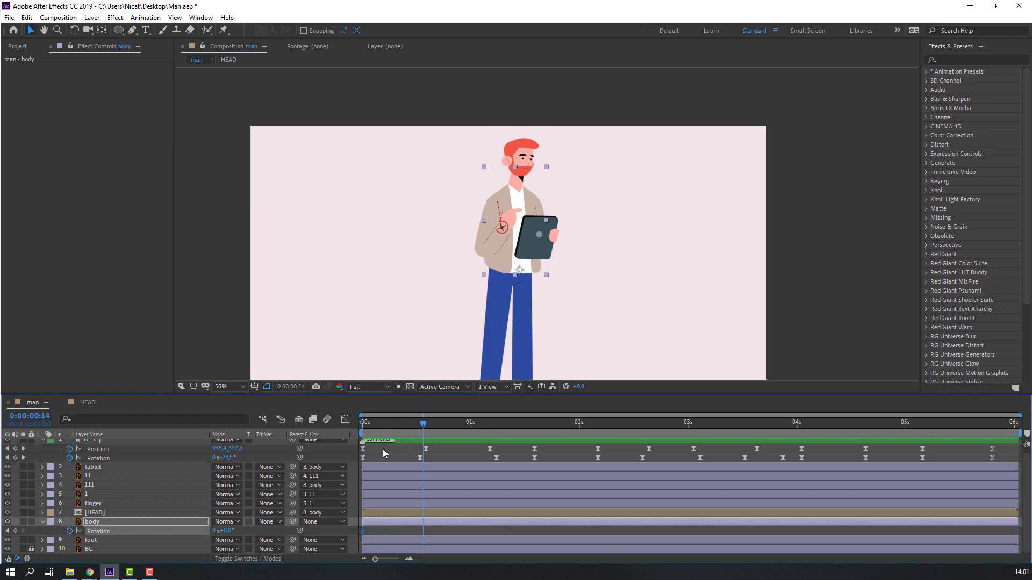
pyautogui.moveTo(227, 531); pyautogui.dragTo(225, 531)
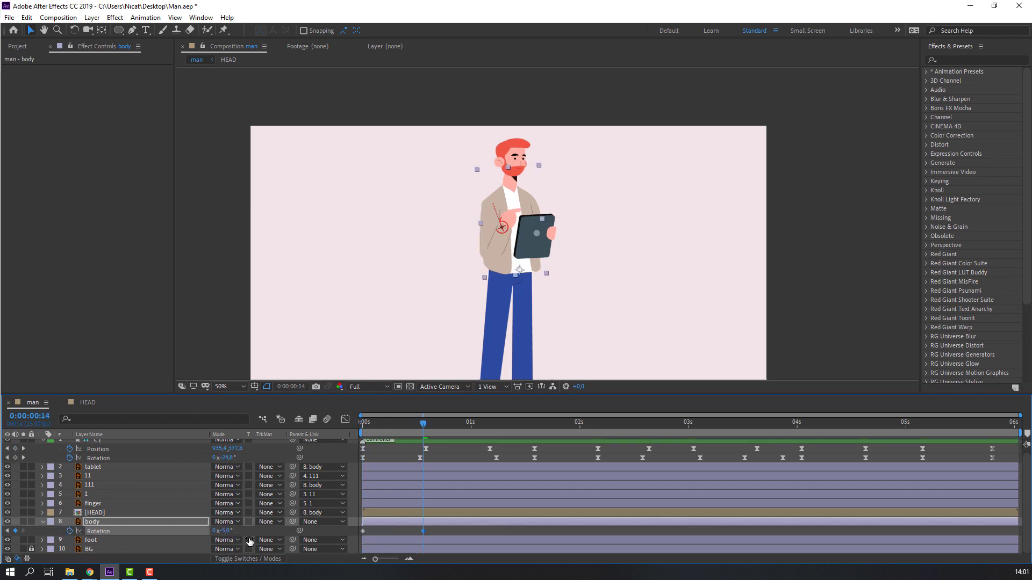
pyautogui.hotkey('ctrl', 'z')
pyautogui.click(225, 531)
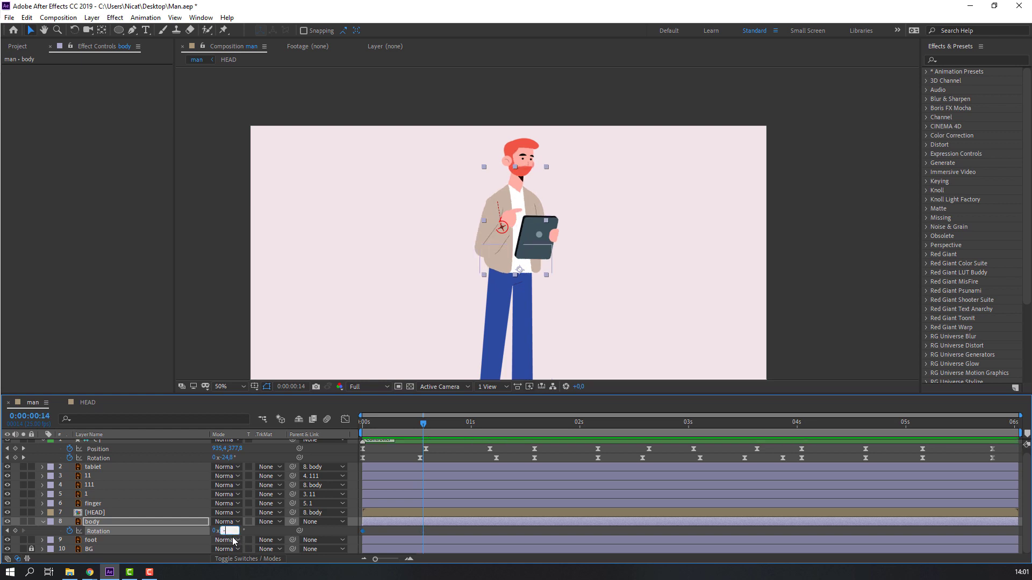
pyautogui.write('-1')
pyautogui.press('Return')
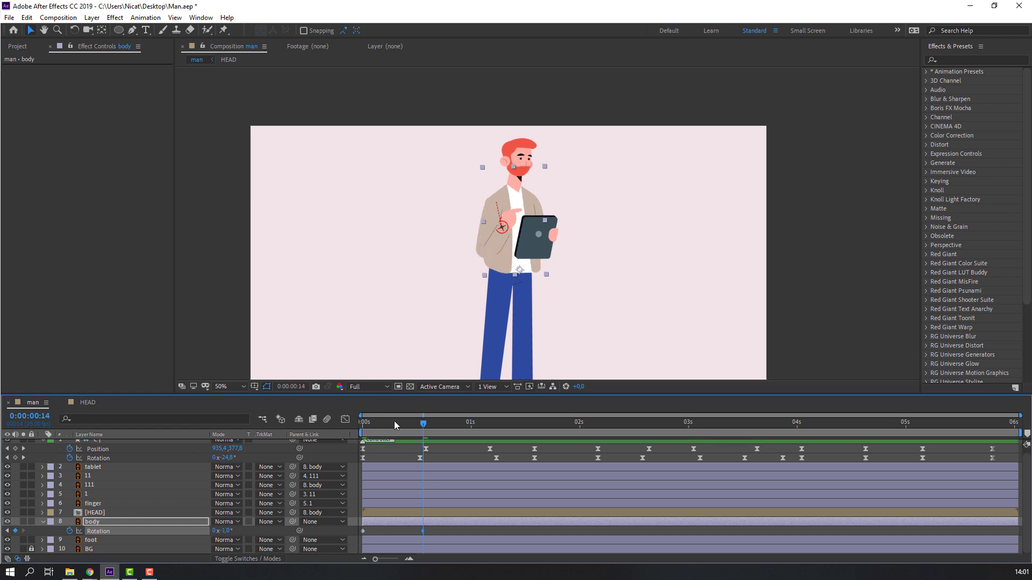
# - Keyframe the body layer's Rotation at 1° at 0:00:01:03 and preview the sway
pyautogui.moveTo(394, 420); pyautogui.dragTo(468, 447)
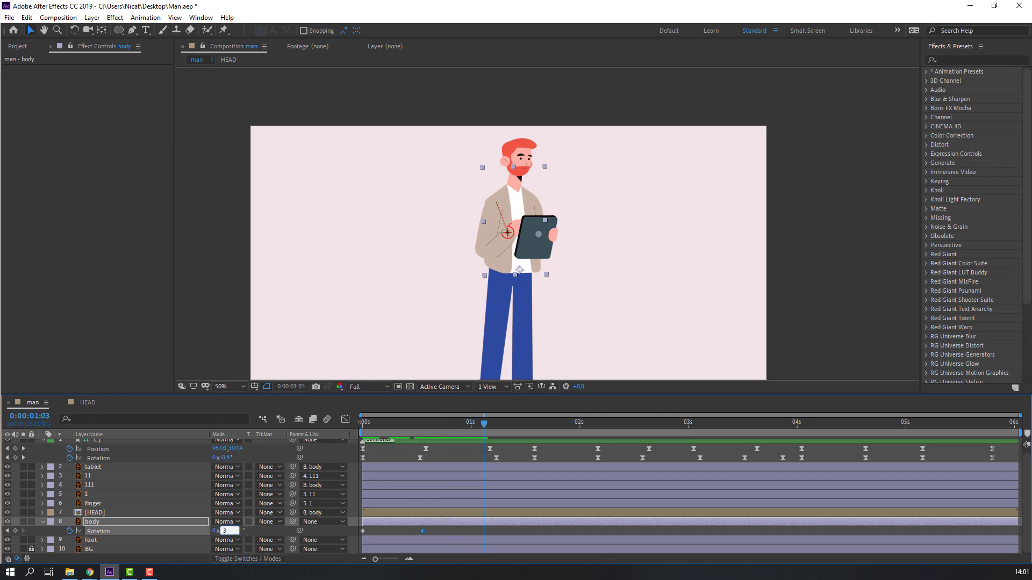
pyautogui.write('3')
pyautogui.press('Return')
pyautogui.moveTo(406, 430); pyautogui.dragTo(510, 440)
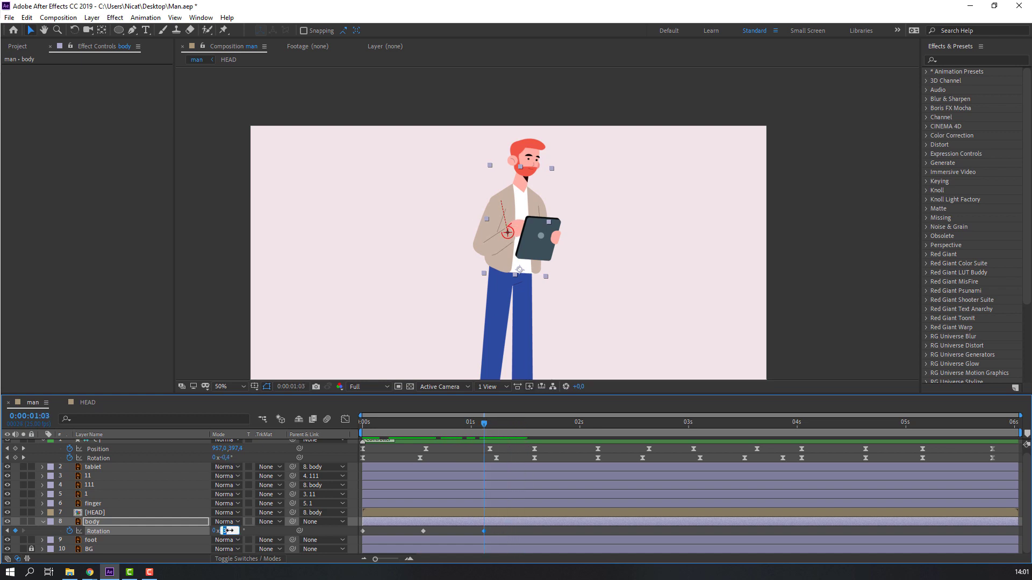
pyautogui.write('1')
pyautogui.press('Return')
pyautogui.press('space')
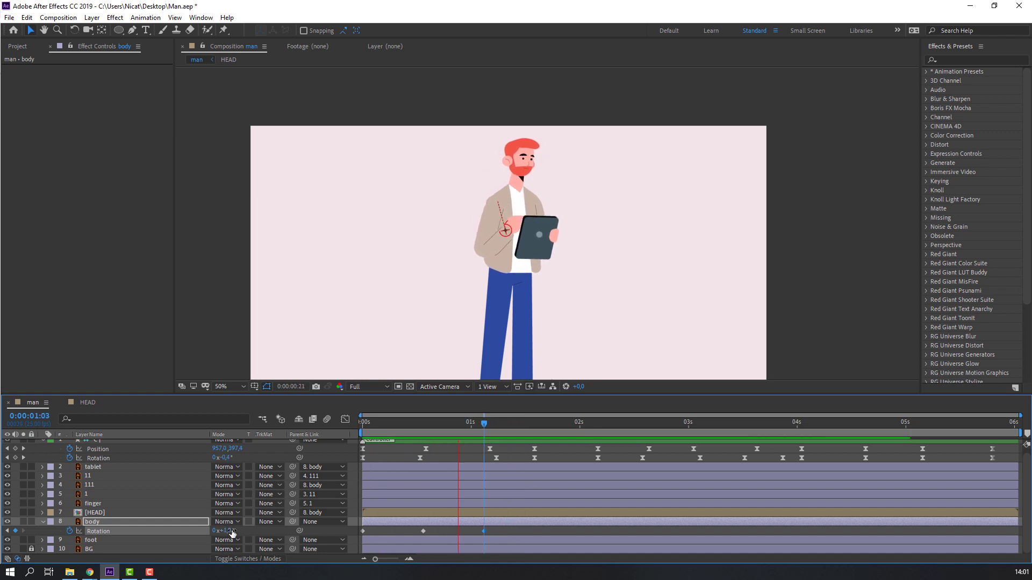
pyautogui.press('space')
# - Apply Easy Ease to the body layer's three Rotation keyframes and preview the result
pyautogui.moveTo(495, 534); pyautogui.dragTo(345, 540)
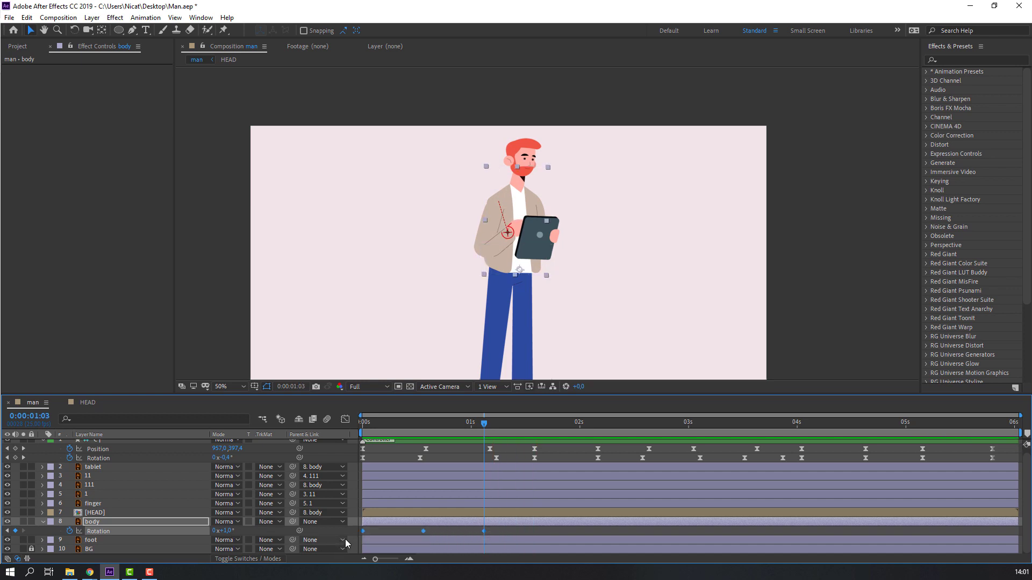
pyautogui.rightClick(363, 531)
pyautogui.moveTo(430, 524)
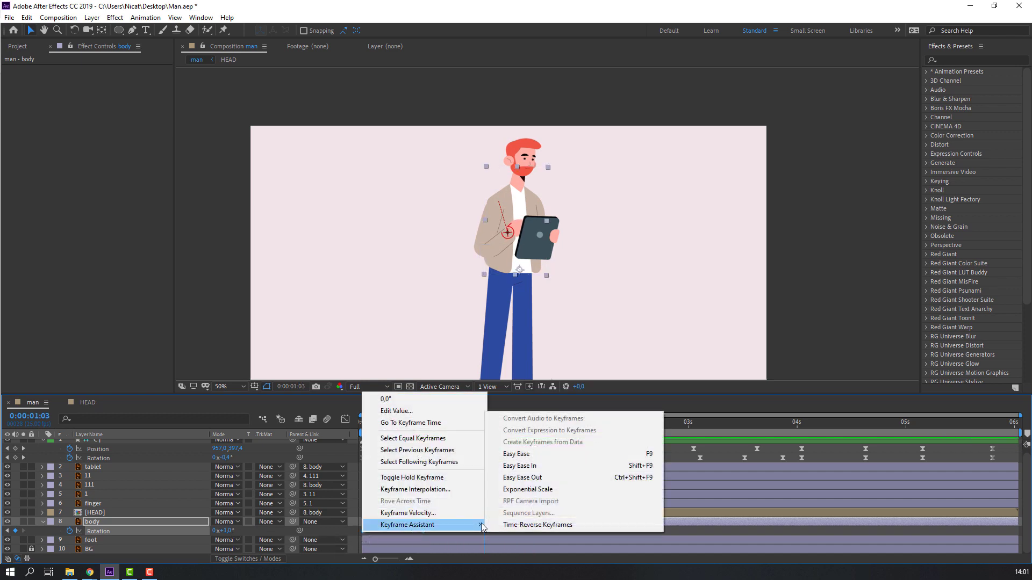
pyautogui.click(518, 456)
pyautogui.press('space')
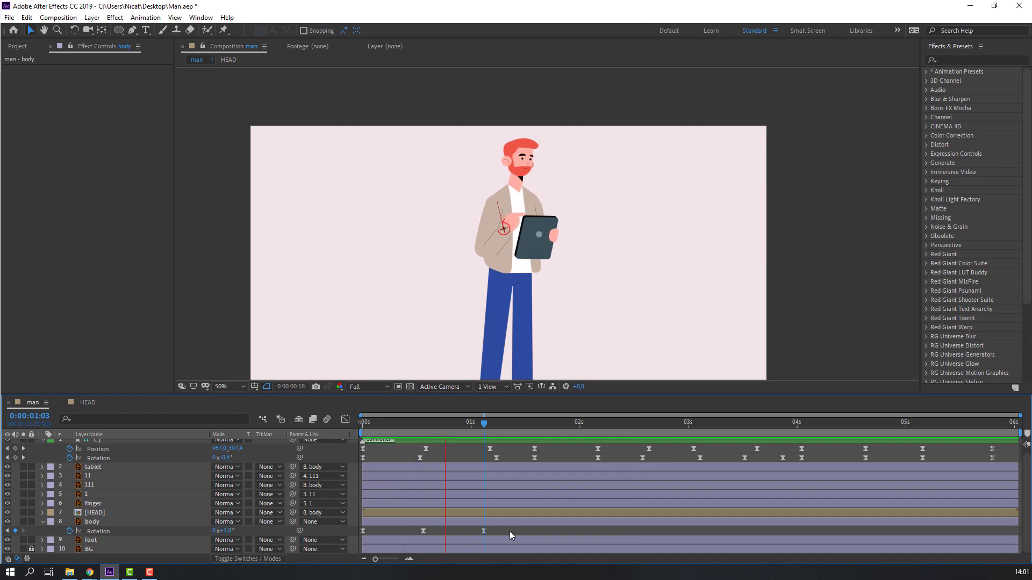
# - Hold the body's Rotation with a keyframe at about 0:00:01:15 and keyframe it at -2° at 0:00:02:03
pyautogui.moveTo(485, 423); pyautogui.dragTo(592, 424)
pyautogui.click(15, 531)
pyautogui.click(91, 521)
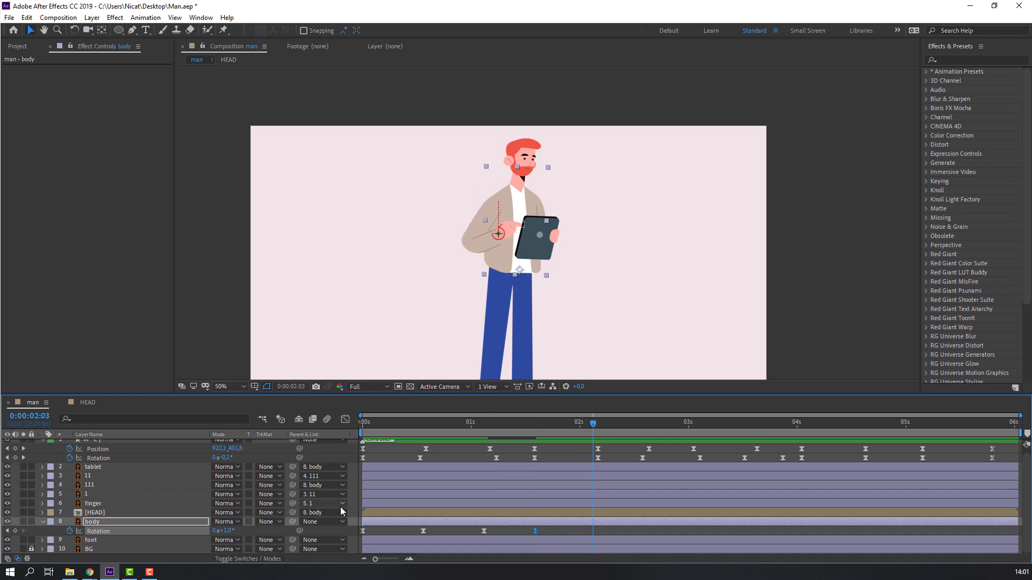
pyautogui.moveTo(225, 530); pyautogui.dragTo(222, 530)
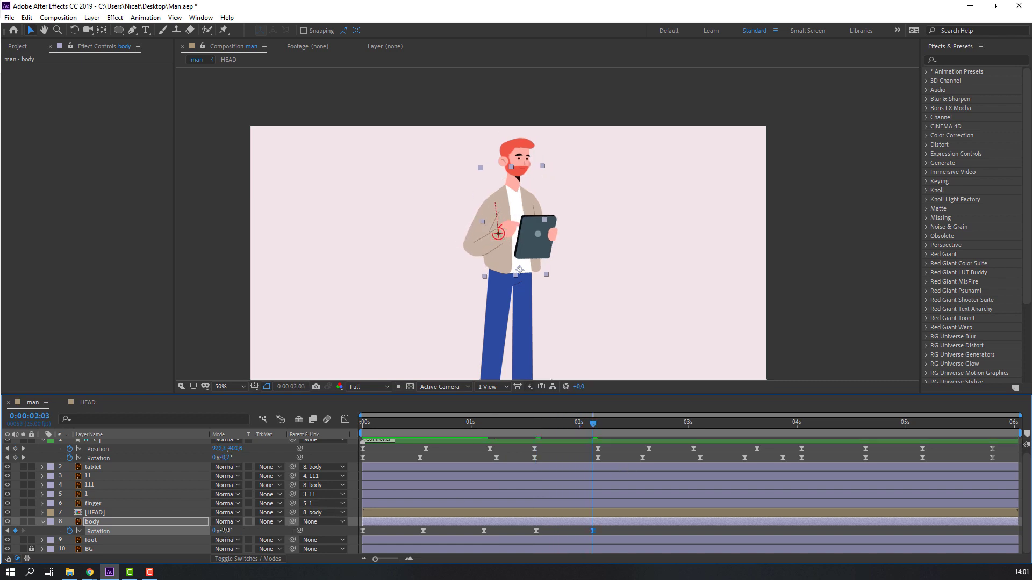
# - Hold the body's -2° Rotation with a keyframe at about 0:00:02:18 and keyframe it at 1° at 0:00:03:08
pyautogui.moveTo(525, 422); pyautogui.dragTo(726, 426)
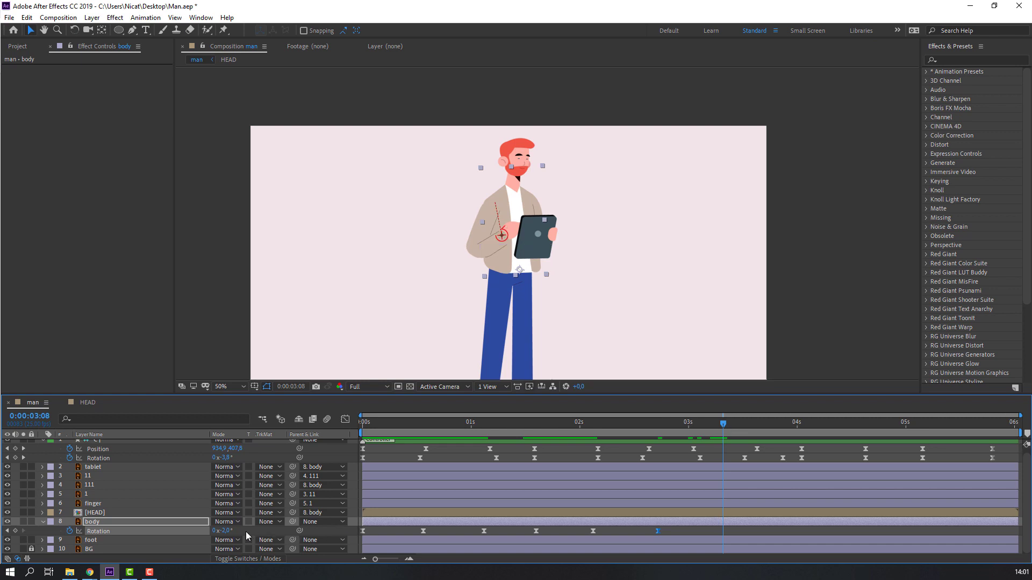
pyautogui.moveTo(224, 530); pyautogui.dragTo(232, 531)
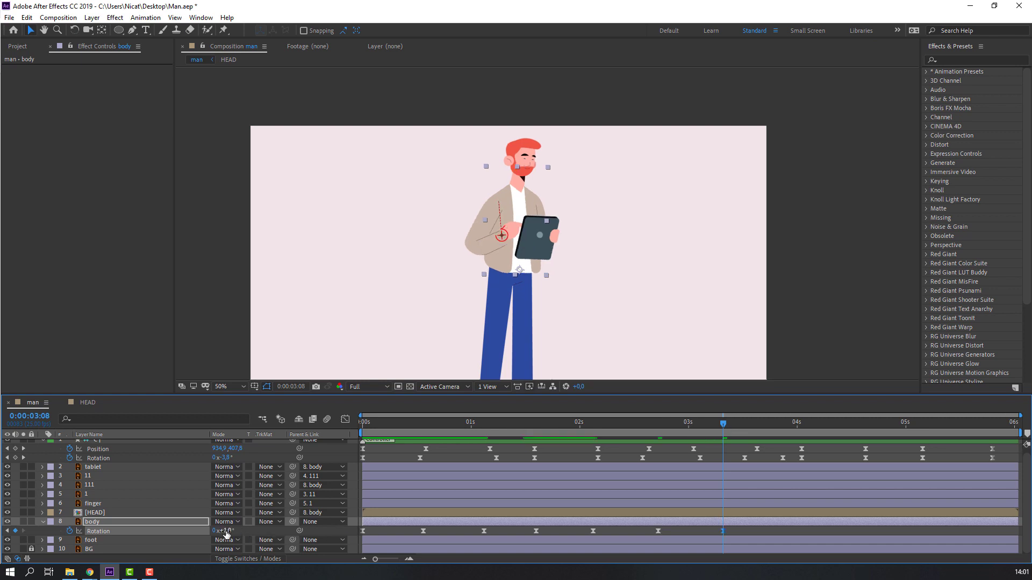
pyautogui.moveTo(649, 422); pyautogui.dragTo(745, 425)
# - Copy all the body's Rotation keyframes, paste them at 0:00:03:08 to repeat the sway, and preview the animation
pyautogui.moveTo(773, 527); pyautogui.dragTo(359, 537)
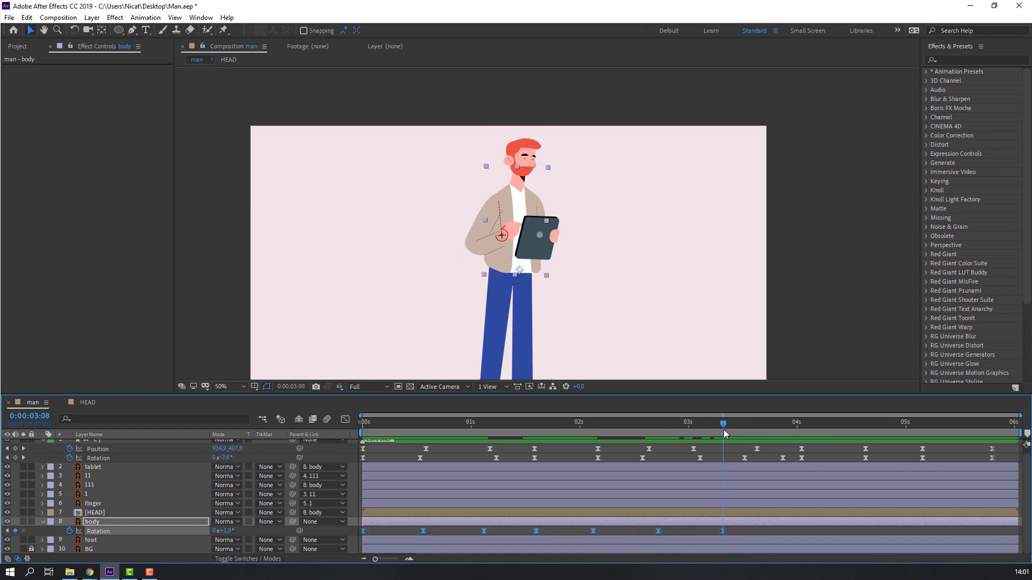
pyautogui.hotkey('ctrl', 'v')
pyautogui.press('space')
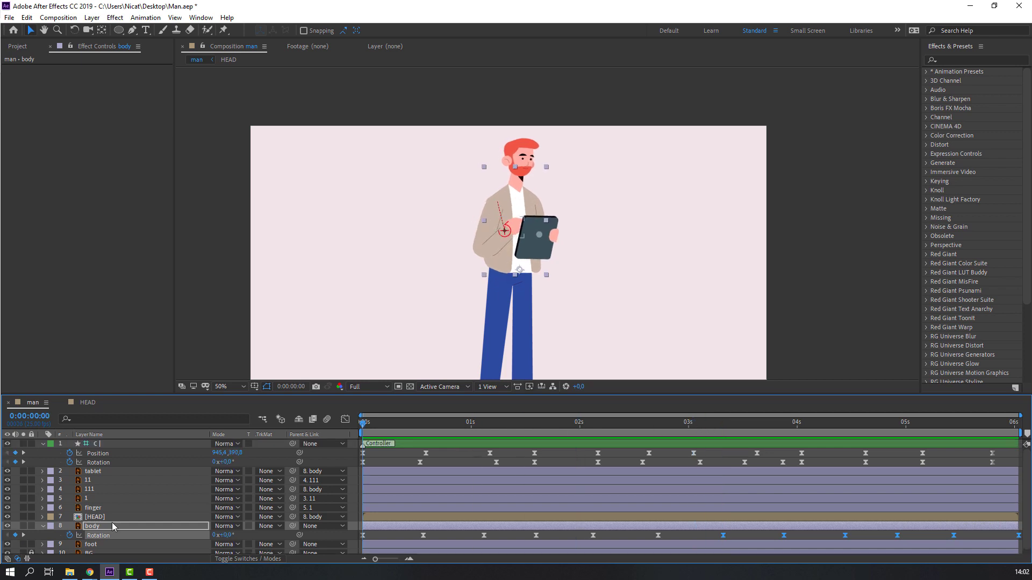
# - Animate the [HEAD] layer's Rotation with a starting keyframe at 0:00:00:00 and a 16° keyframe at 0:00:00:14
pyautogui.click(102, 520)
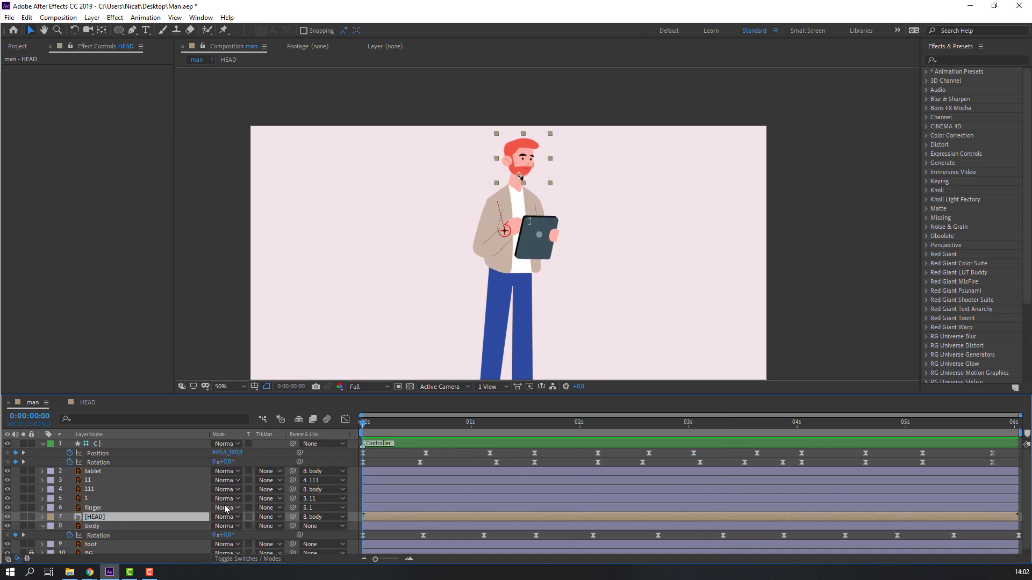
pyautogui.press('r')
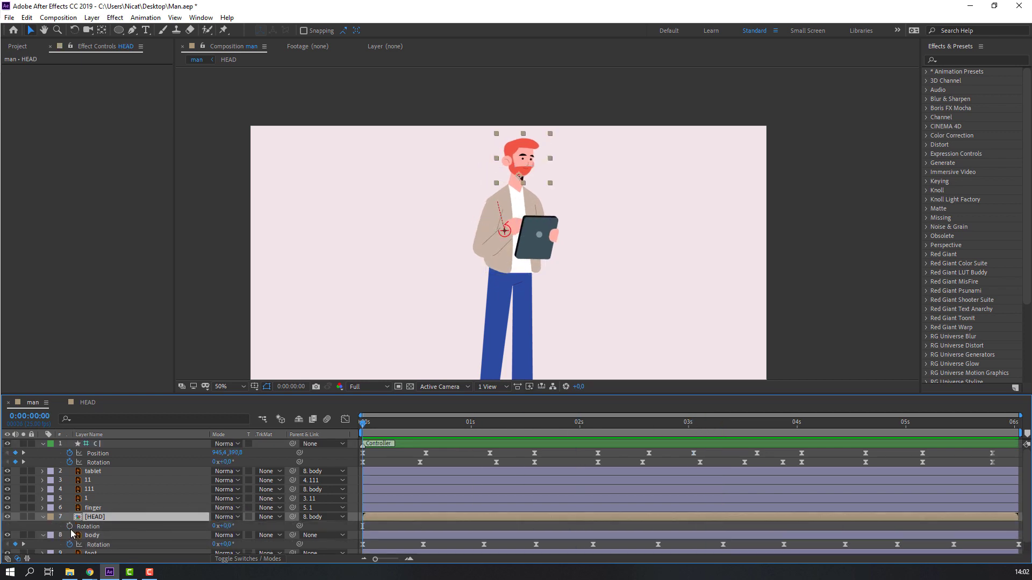
pyautogui.click(69, 526)
pyautogui.moveTo(377, 423); pyautogui.dragTo(422, 431)
pyautogui.moveTo(231, 525); pyautogui.dragTo(225, 525)
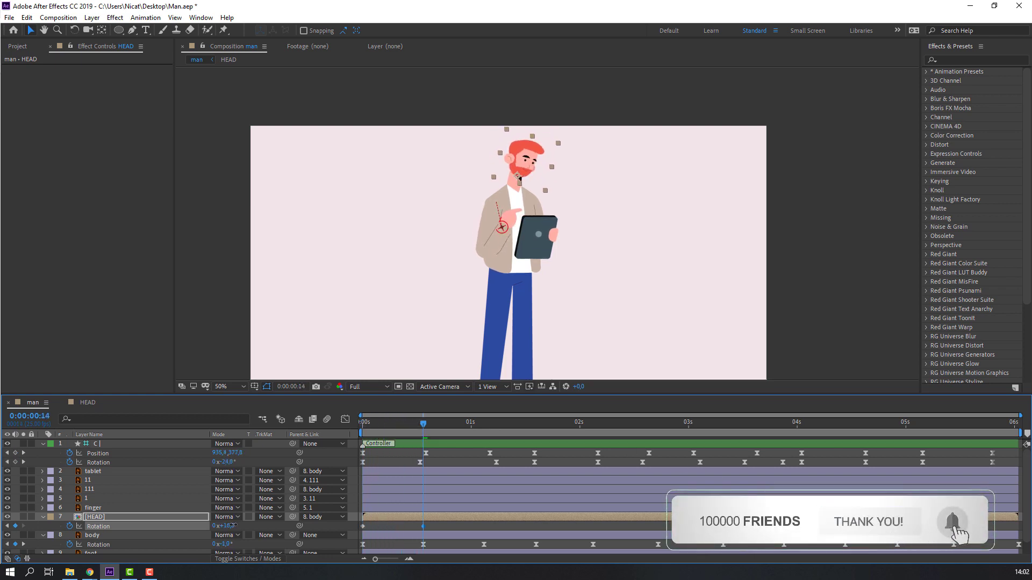
pyautogui.moveTo(421, 426); pyautogui.dragTo(327, 430)
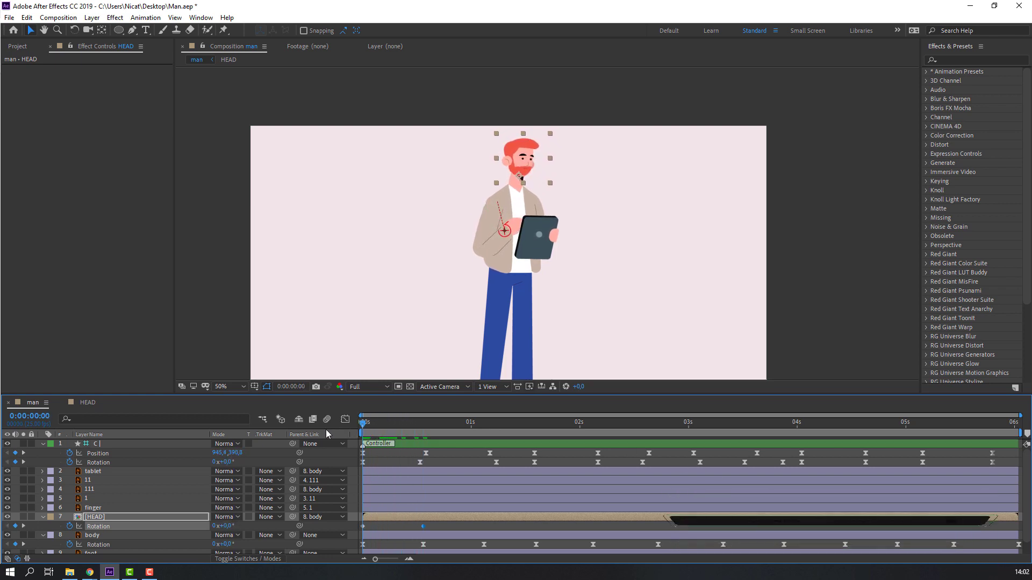
# - Apply Easy Ease to both of the head's Rotation keyframes and preview the tilt
pyautogui.moveTo(428, 528); pyautogui.dragTo(351, 529)
pyautogui.rightClick(363, 526)
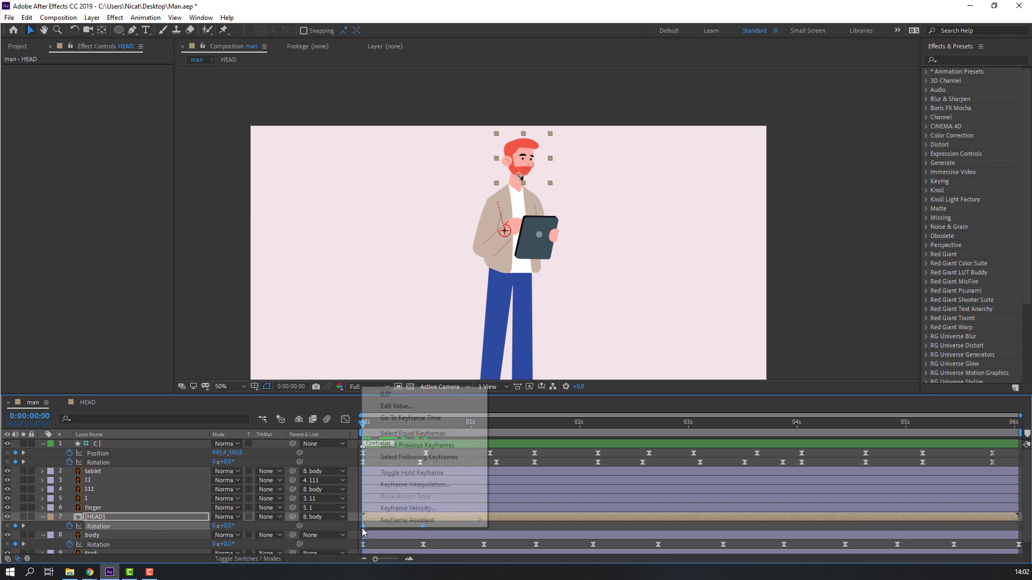
pyautogui.moveTo(425, 519)
pyautogui.click(533, 451)
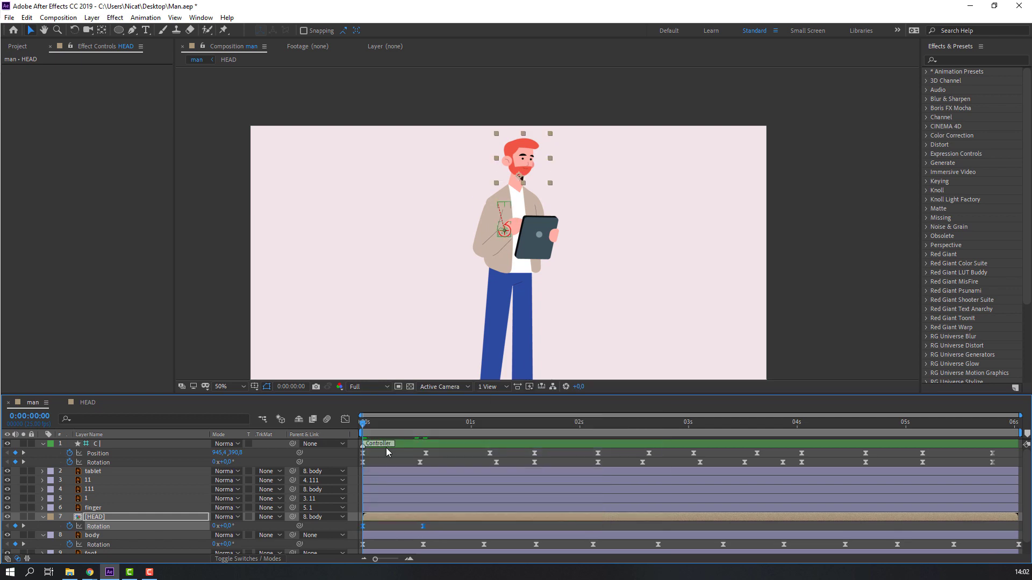
pyautogui.moveTo(368, 429)
pyautogui.mouseDown()
pyautogui.moveTo(426, 424)
pyautogui.moveTo(361, 430)
pyautogui.mouseUp()
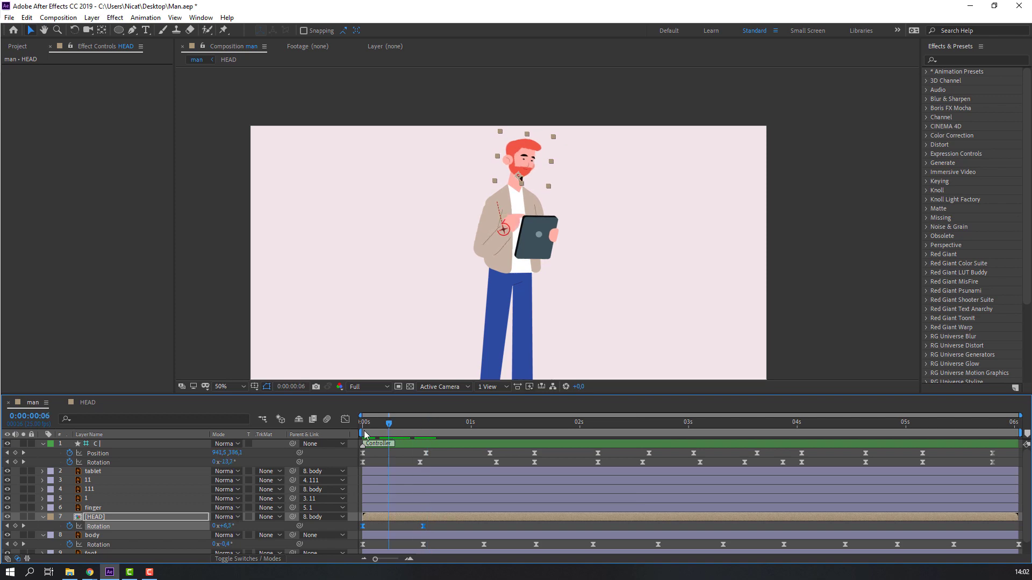
# - Keyframe the head's Position at 0:00:00:00 and lower it to Y 41.5 at 0:00:00:08
pyautogui.click(103, 518)
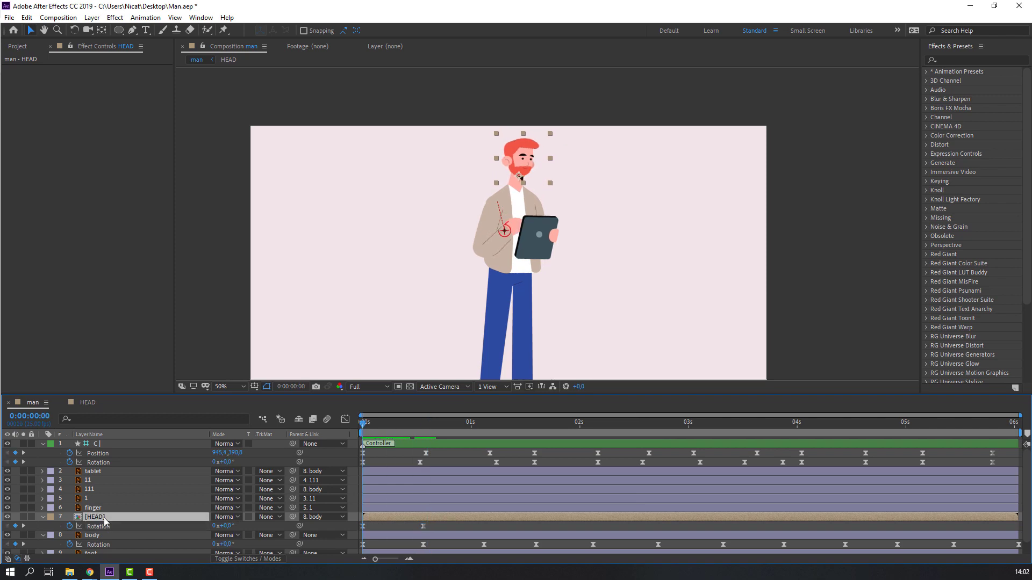
pyautogui.hotkey('shift', 'p')
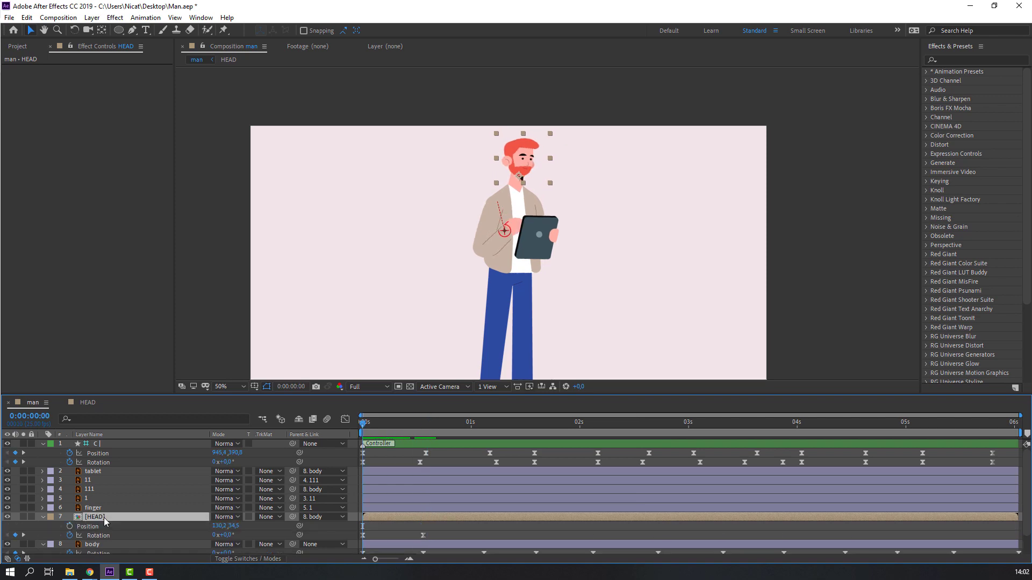
pyautogui.click(70, 526)
pyautogui.moveTo(375, 432); pyautogui.dragTo(398, 427)
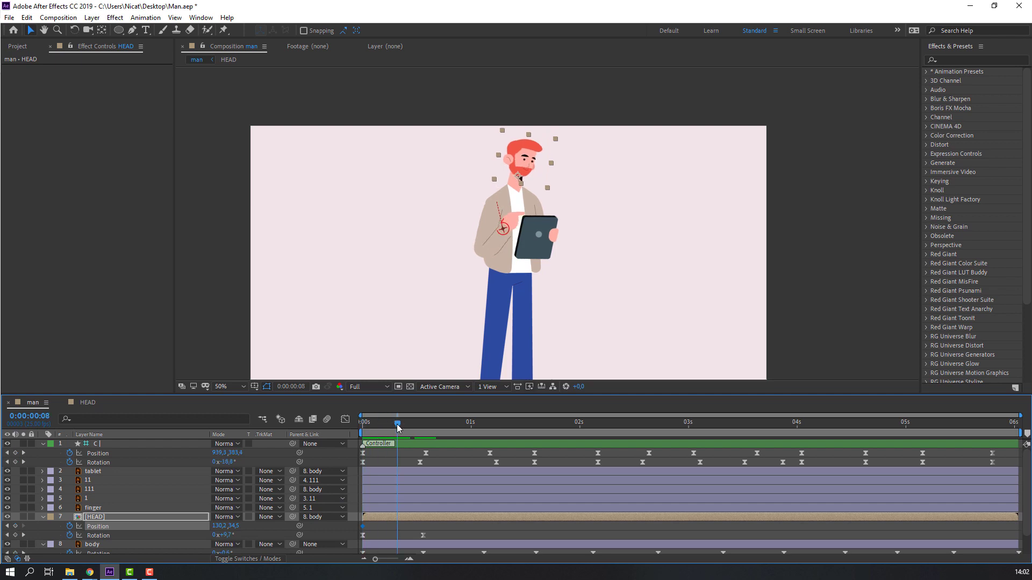
pyautogui.click(234, 526)
pyautogui.moveTo(233, 527); pyautogui.dragTo(240, 528)
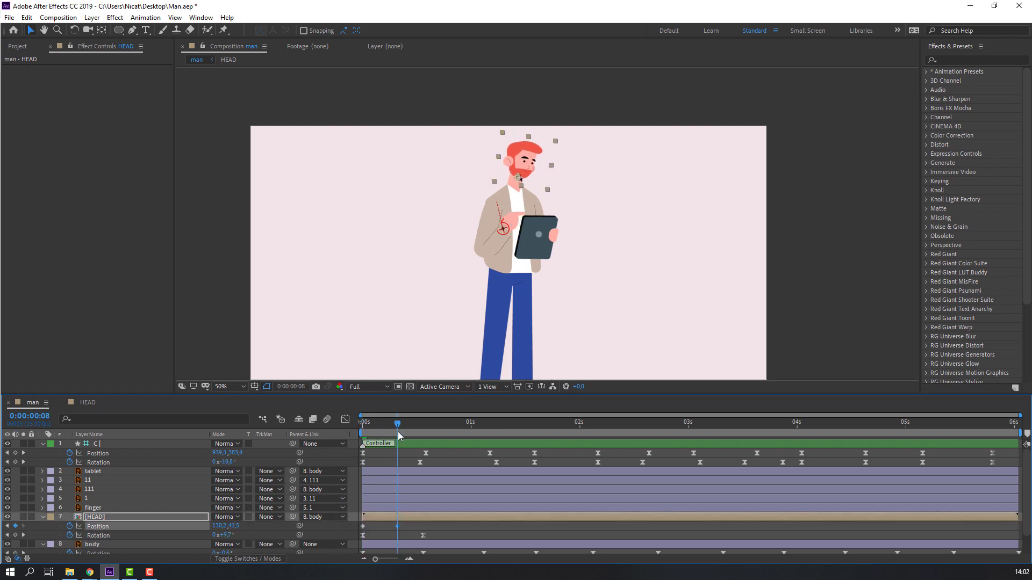
# - Copy the head's first Position keyframe to 0:00:00:14, centre the lowered keyframe between the two, and preview the motion
pyautogui.moveTo(397, 425); pyautogui.dragTo(421, 431)
pyautogui.moveTo(376, 523); pyautogui.dragTo(352, 527)
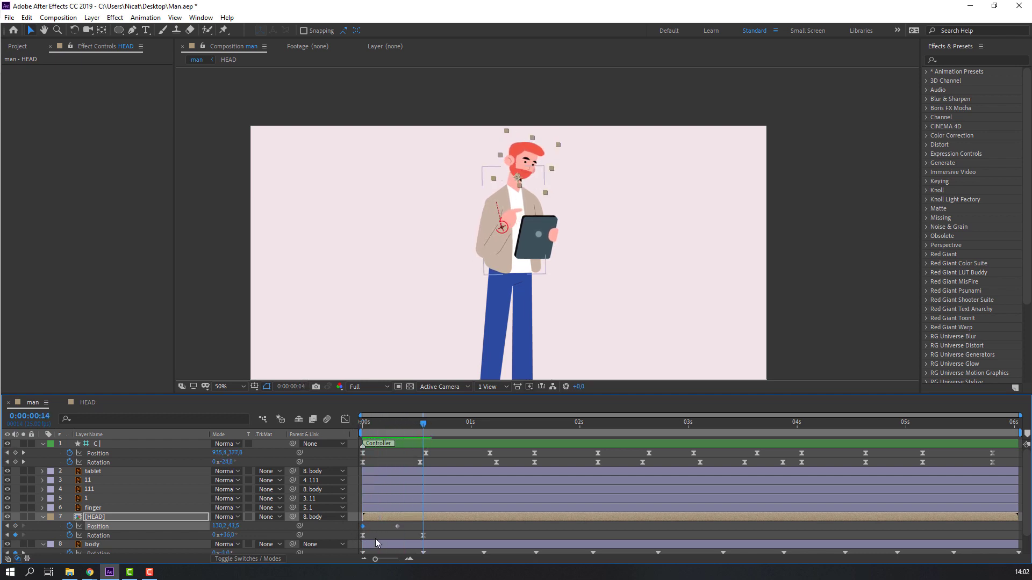
pyautogui.hotkey('ctrl', 'c')
pyautogui.hotkey('ctrl', 'v')
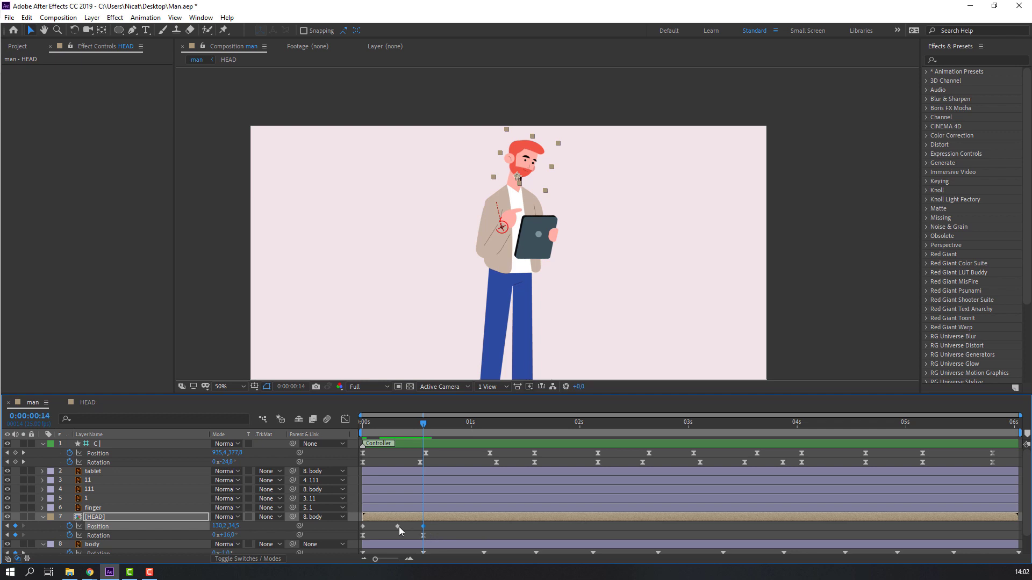
pyautogui.press('space')
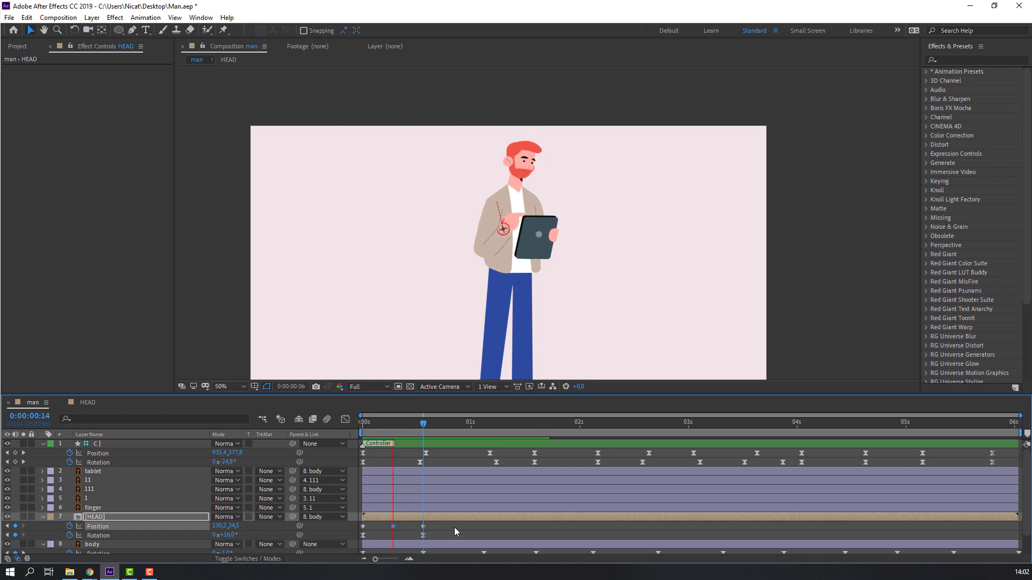
pyautogui.press('space')
# - Apply Easy Ease to the head's three Position keyframes and preview the animation
pyautogui.moveTo(442, 526); pyautogui.dragTo(393, 528)
pyautogui.rightClick(363, 526)
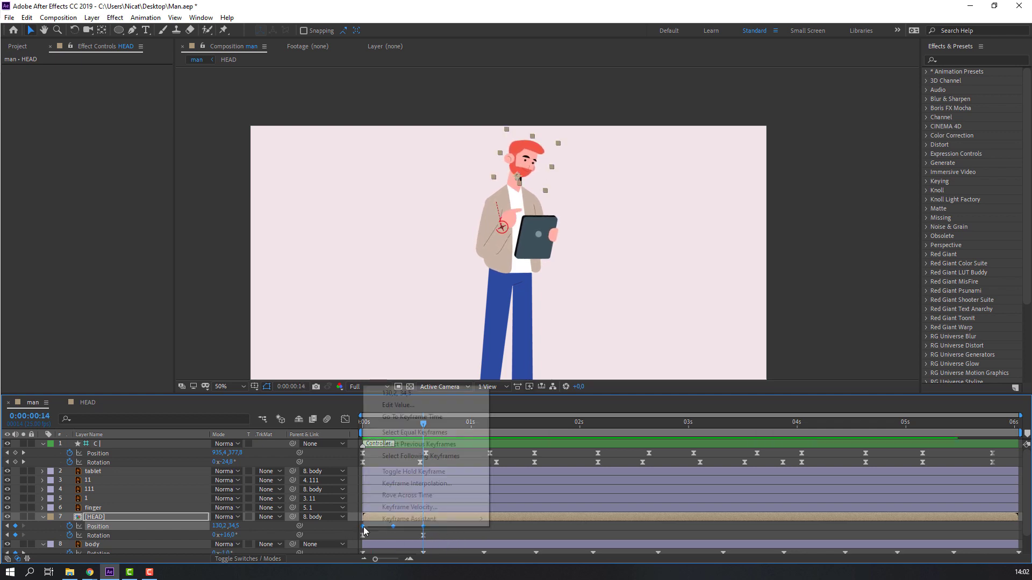
pyautogui.moveTo(408, 519)
pyautogui.click(518, 448)
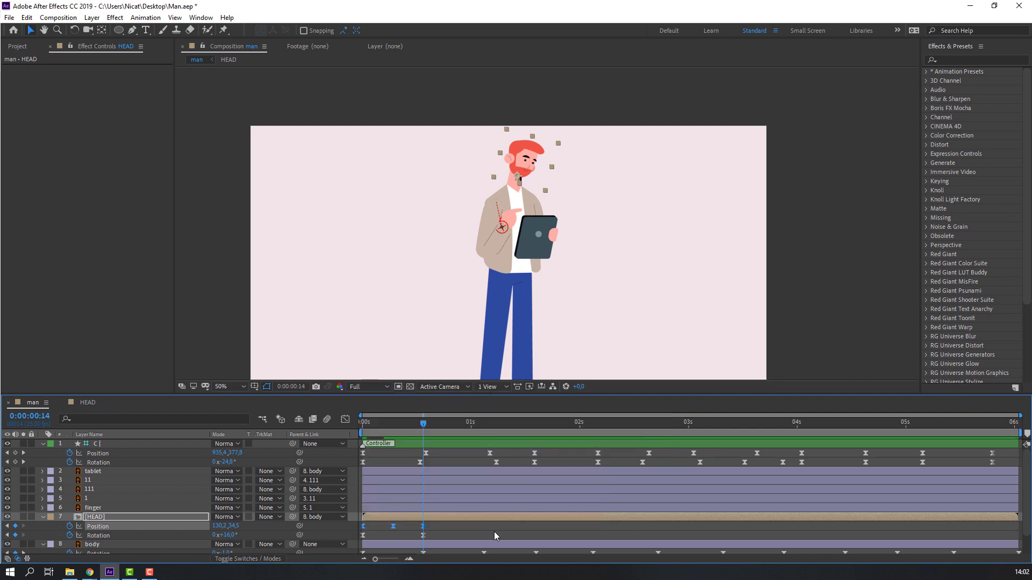
pyautogui.click(495, 532)
pyautogui.press('space')
pyautogui.press('space')
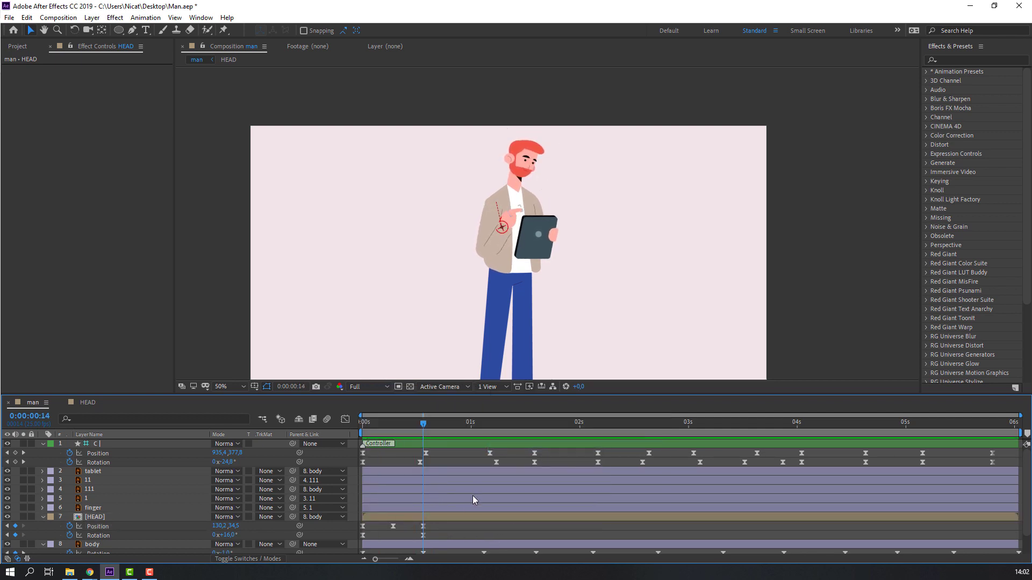
# - Hold the head's Rotation with a keyframe at 0:00:01:06 and keyframe it at about 8° at 0:00:01:22
pyautogui.moveTo(425, 426); pyautogui.dragTo(497, 429)
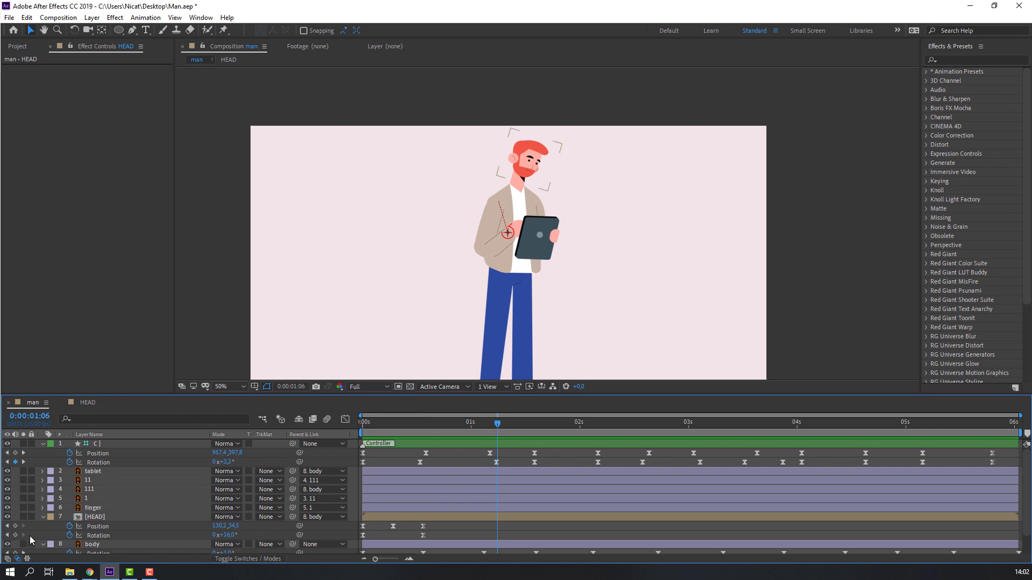
pyautogui.click(16, 535)
pyautogui.moveTo(499, 428); pyautogui.dragTo(566, 428)
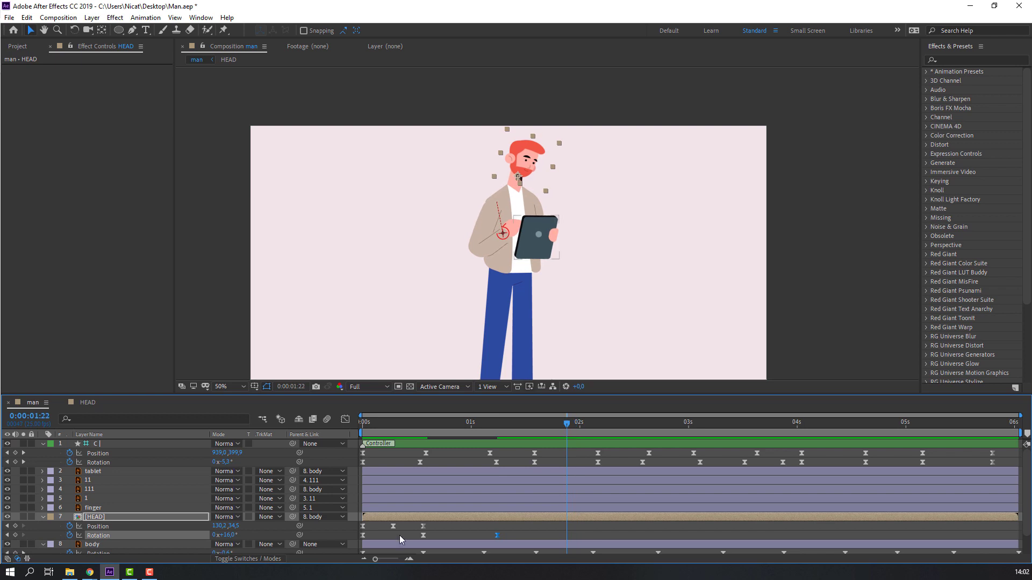
pyautogui.moveTo(223, 536); pyautogui.dragTo(236, 539)
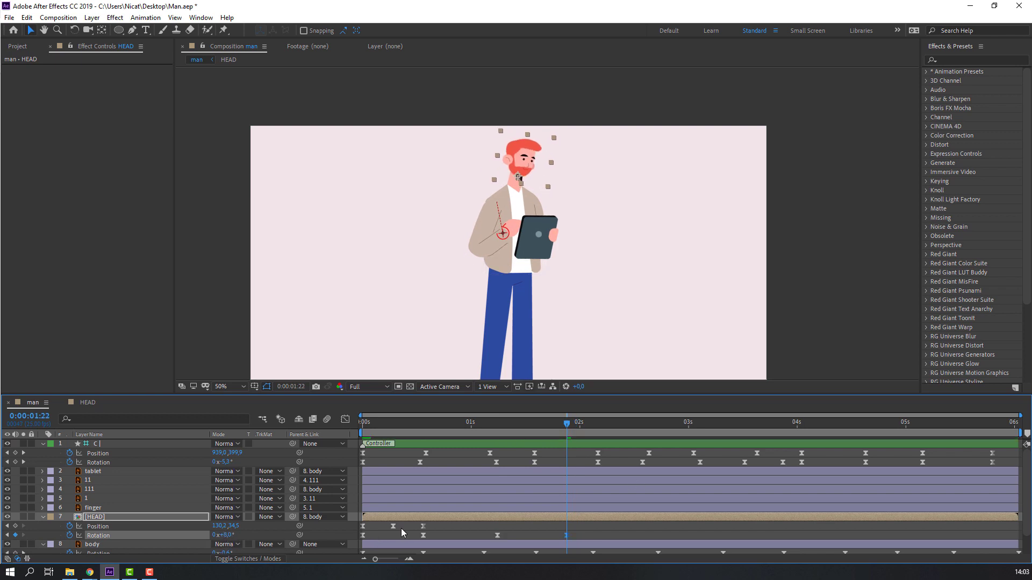
# - Copy the head's three Position keyframes to 0:00:01:06, align the last Rotation keyframe with the last Position keyframe, and preview
pyautogui.moveTo(431, 521); pyautogui.dragTo(359, 531)
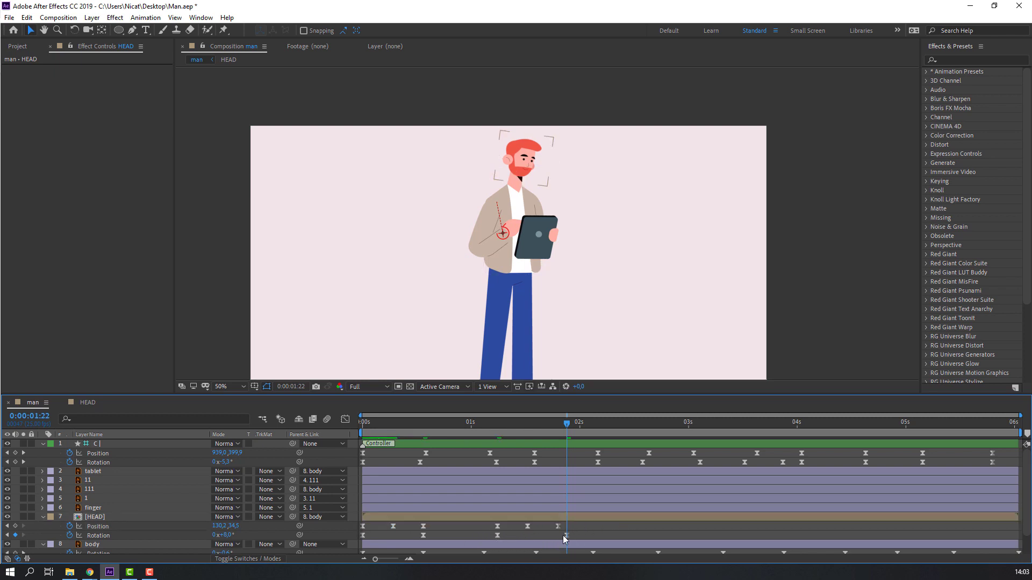
pyautogui.moveTo(566, 535); pyautogui.dragTo(557, 535)
pyautogui.click(605, 535)
pyautogui.press('space')
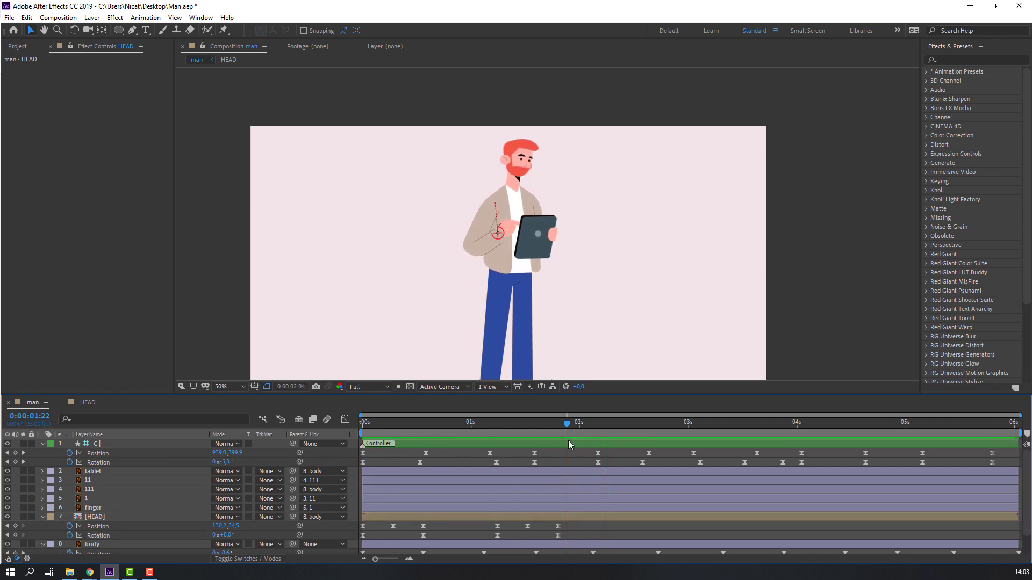
# - Copy the head's first two Rotation keyframes and its second Position set to 0:00:02:11, then preview the animation
pyautogui.moveTo(440, 536); pyautogui.dragTo(366, 555)
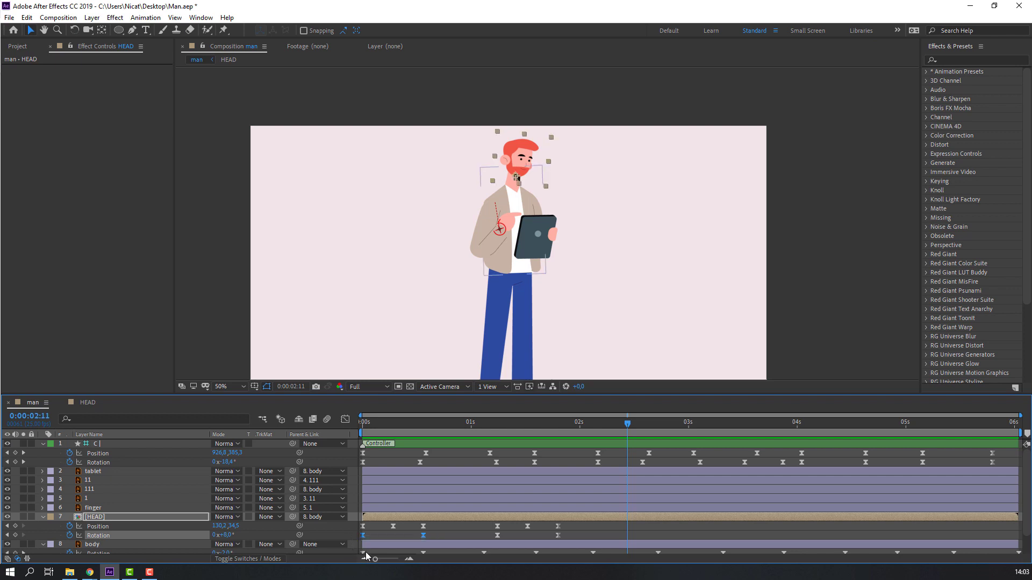
pyautogui.hotkey('ctrl', 'c')
pyautogui.hotkey('ctrl', 'v')
pyautogui.moveTo(552, 425); pyautogui.dragTo(688, 433)
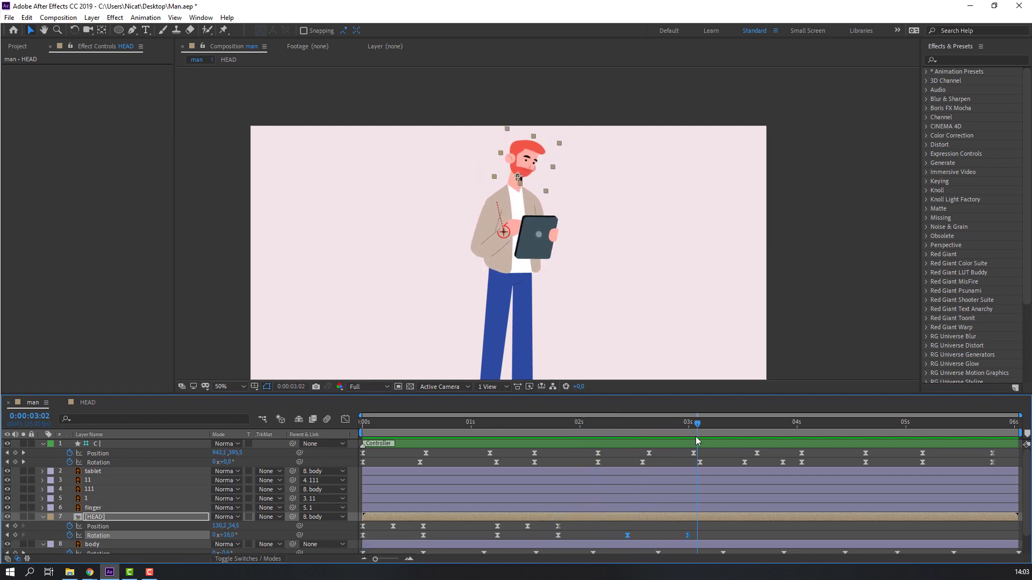
pyautogui.moveTo(564, 522); pyautogui.dragTo(501, 530)
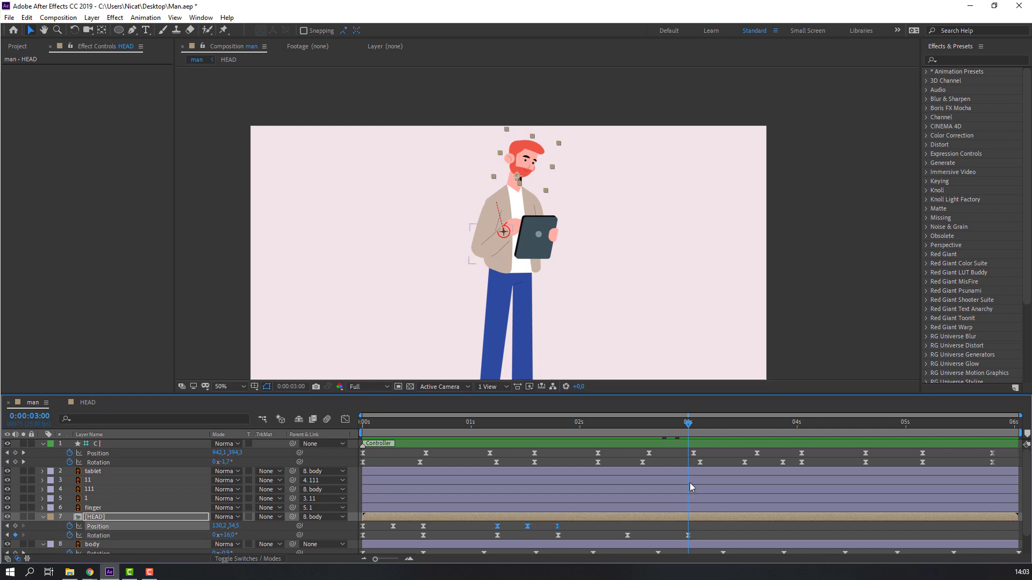
pyautogui.moveTo(721, 530); pyautogui.dragTo(659, 531)
pyautogui.press('space')
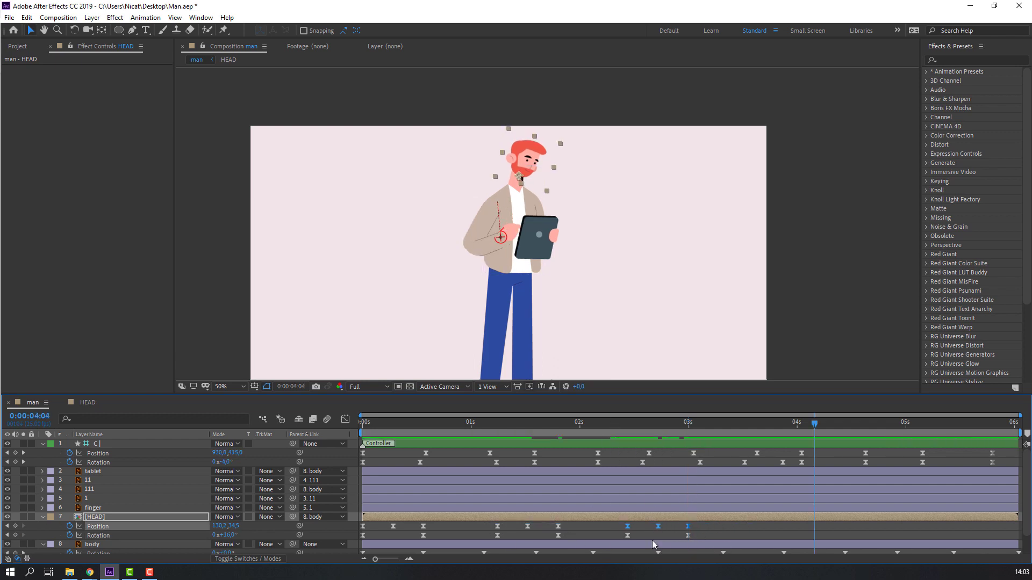
# - Copy the head's second set of Position and Rotation keyframes to 0:00:04:04 and shift the copies to start at about 0:00:03:23
pyautogui.moveTo(592, 523); pyautogui.dragTo(485, 524)
pyautogui.moveTo(581, 535); pyautogui.dragTo(461, 542)
pyautogui.hotkey('ctrl', 'c')
pyautogui.hotkey('ctrl', 'v')
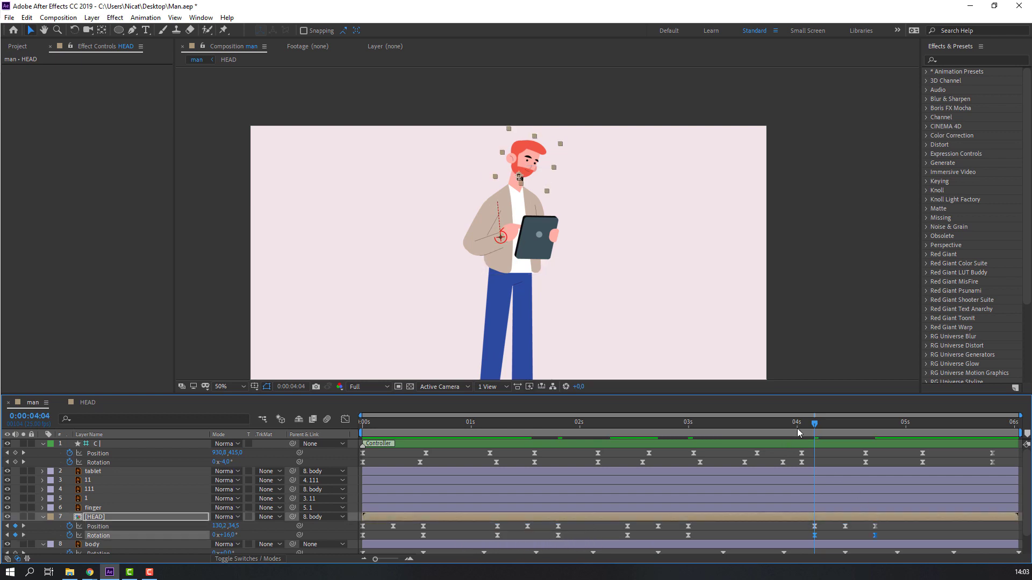
pyautogui.moveTo(798, 432); pyautogui.dragTo(949, 439)
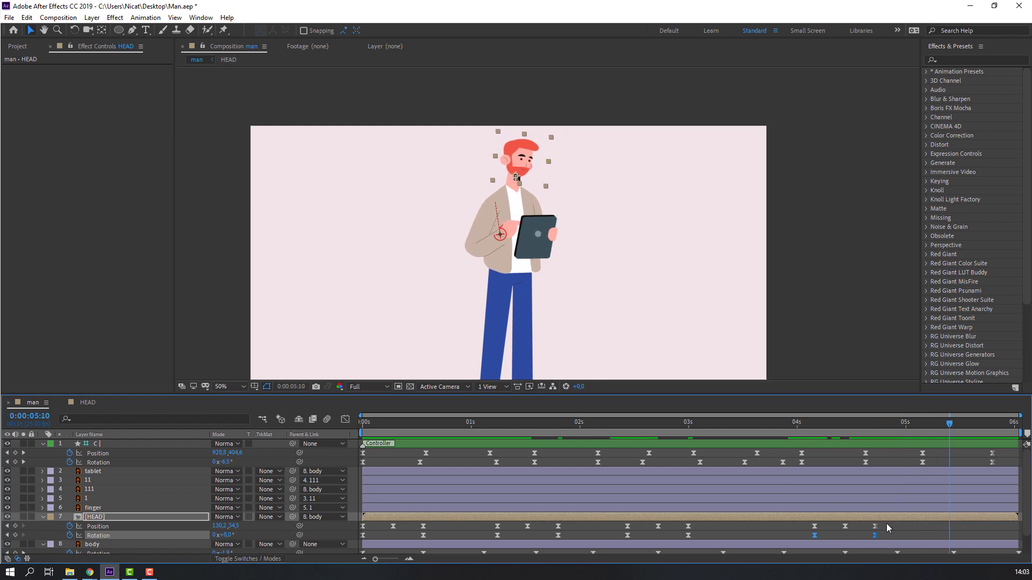
pyautogui.moveTo(886, 528); pyautogui.dragTo(788, 536)
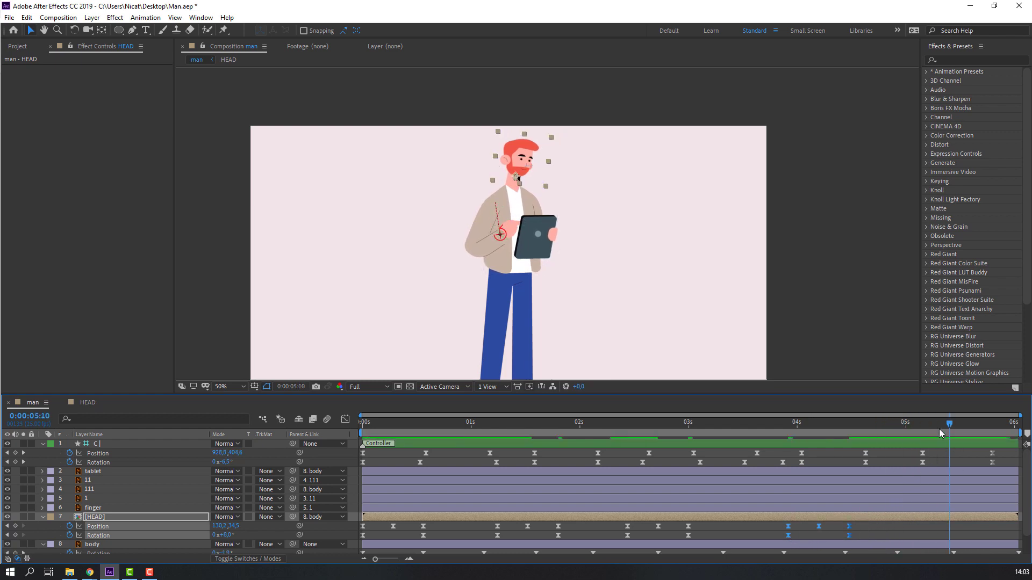
# - Copy the head's third set of Position and Rotation keyframes to 0:00:05:04 and preview the whole animation from the start
pyautogui.click(923, 425)
pyautogui.moveTo(715, 528); pyautogui.dragTo(618, 533)
pyautogui.hotkey('ctrl', 'c')
pyautogui.hotkey('ctrl', 'v')
pyautogui.hotkey('ctrl', 'c')
pyautogui.hotkey('ctrl', 'v')
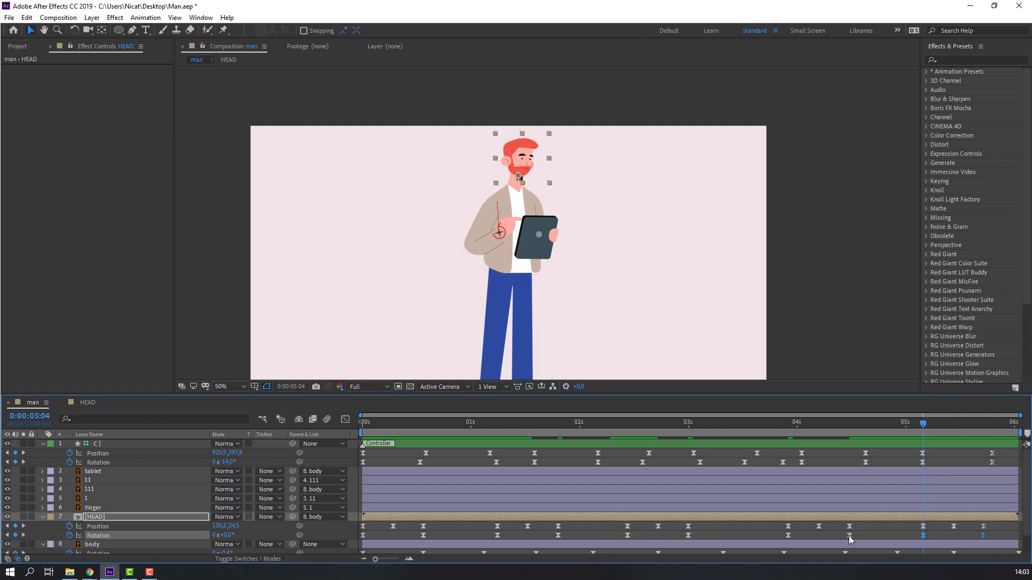
pyautogui.moveTo(816, 423); pyautogui.dragTo(343, 490)
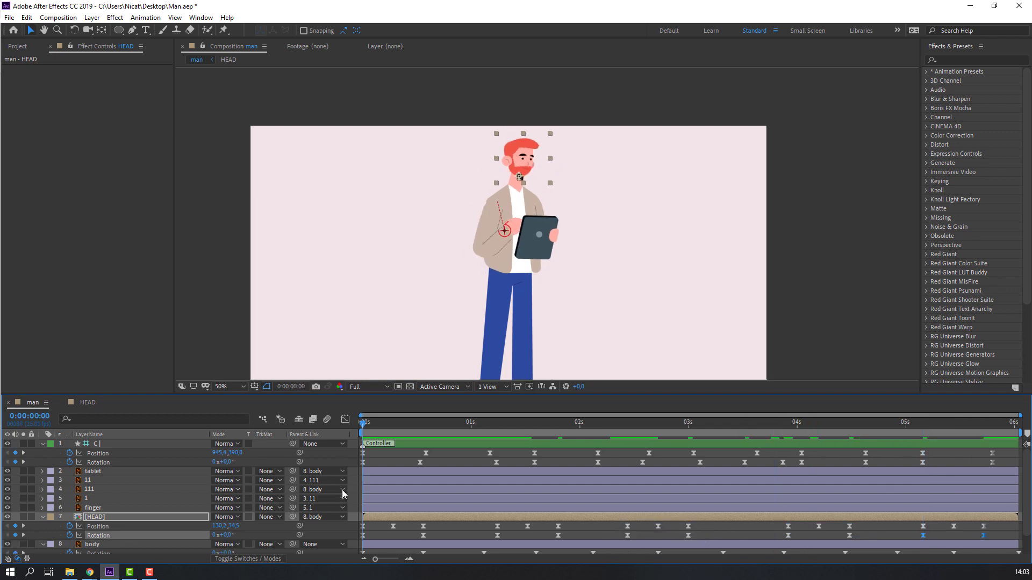
pyautogui.click(453, 534)
pyautogui.press('space')
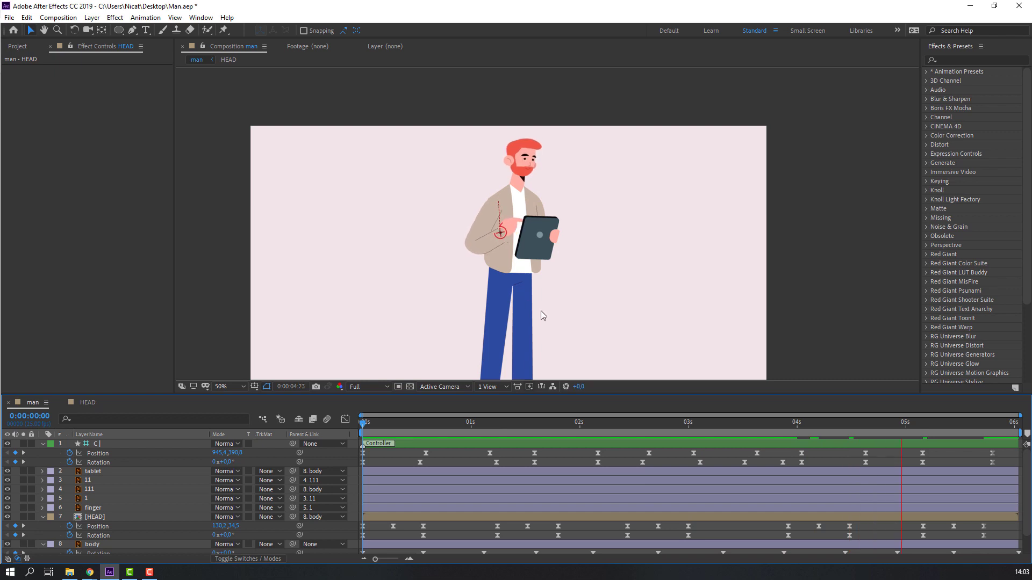
pyautogui.click(418, 424)
pyautogui.press('Home')
# - Open the HEAD composition and set a starting Position keyframe on the CONTROLLER layer at 0:00:00:00
pyautogui.click(103, 515)
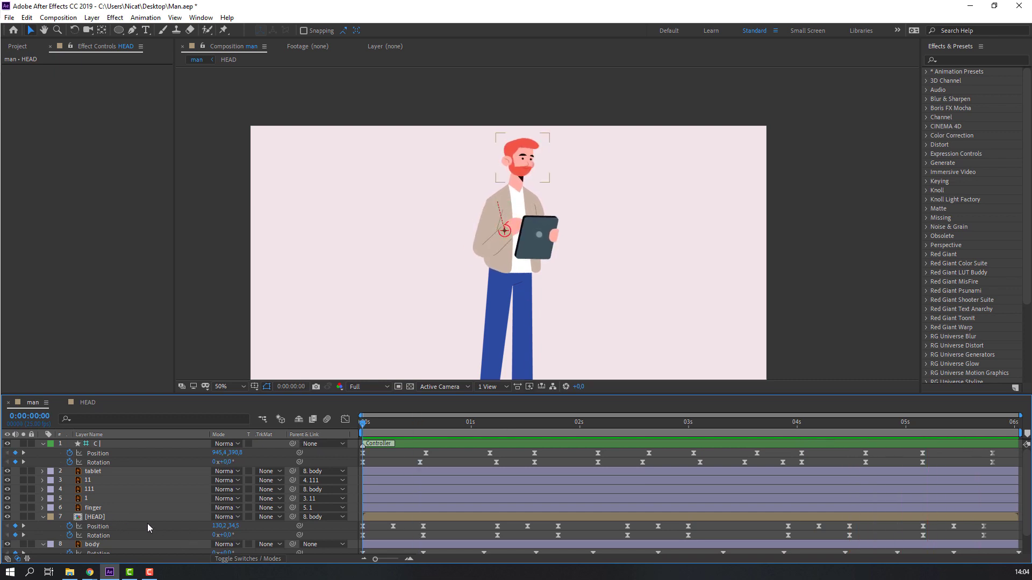
pyautogui.doubleClick(95, 517)
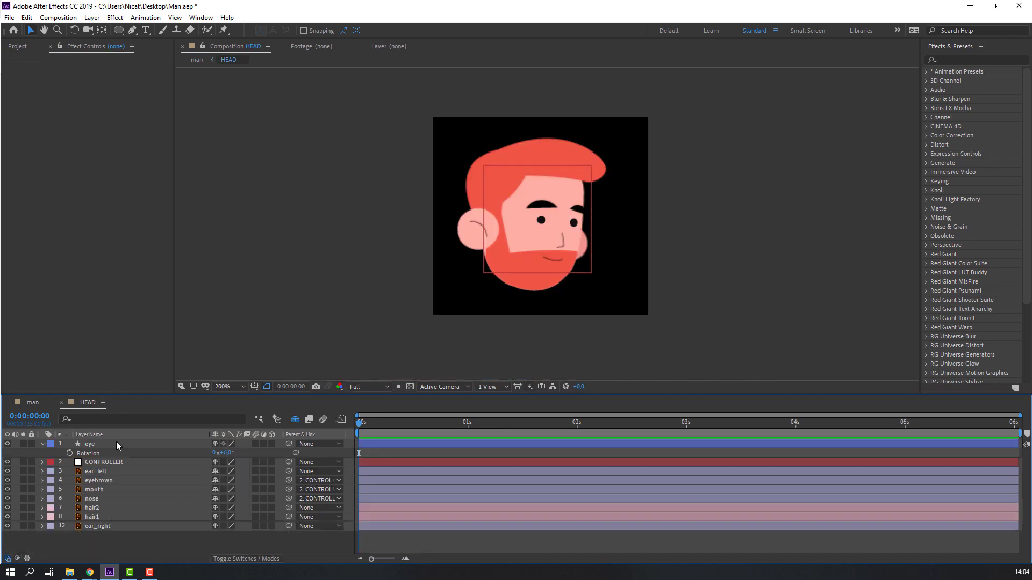
pyautogui.click(43, 444)
pyautogui.click(94, 452)
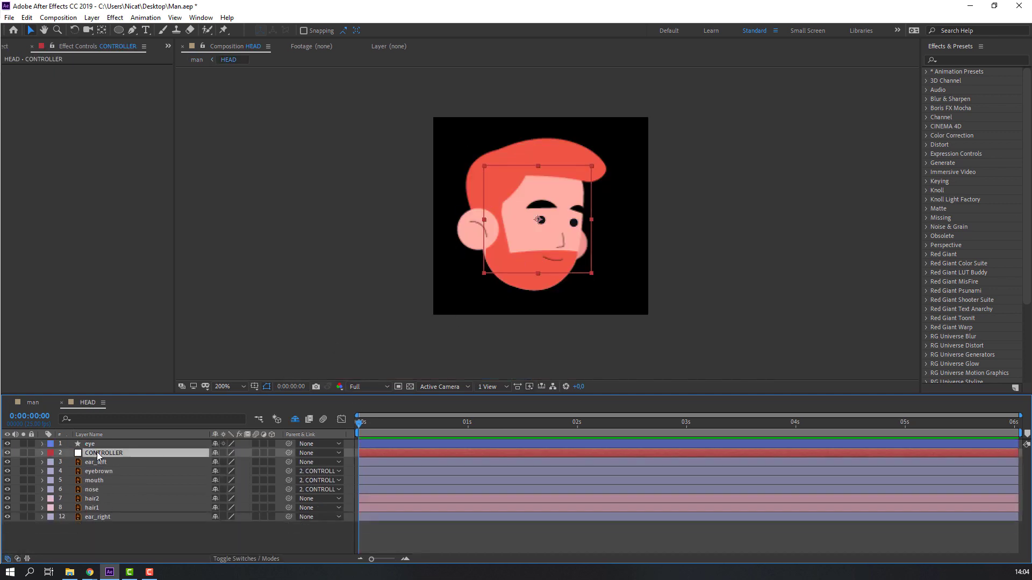
pyautogui.press('p')
pyautogui.click(70, 463)
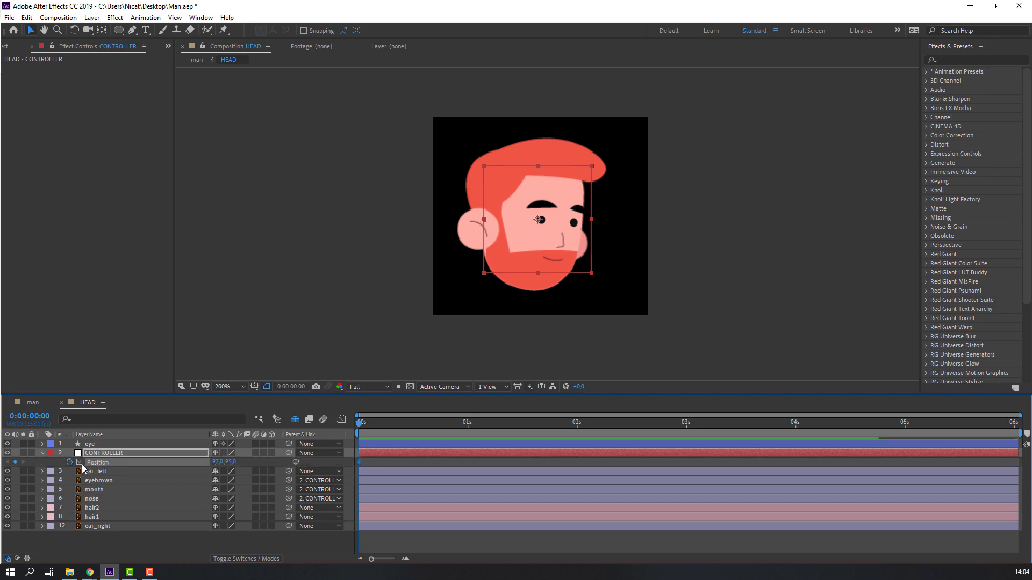
# - Find the head's lowered pose in the man composition, then lower the HEAD's CONTROLLER to about 96.3, 103.0 at 0:00:00:14
pyautogui.click(30, 405)
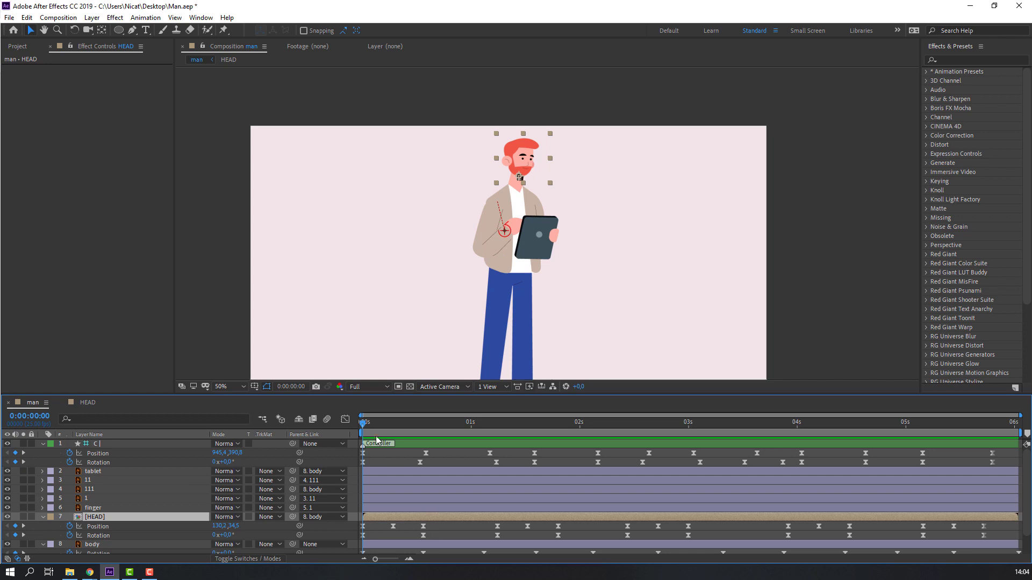
pyautogui.moveTo(387, 426); pyautogui.dragTo(423, 438)
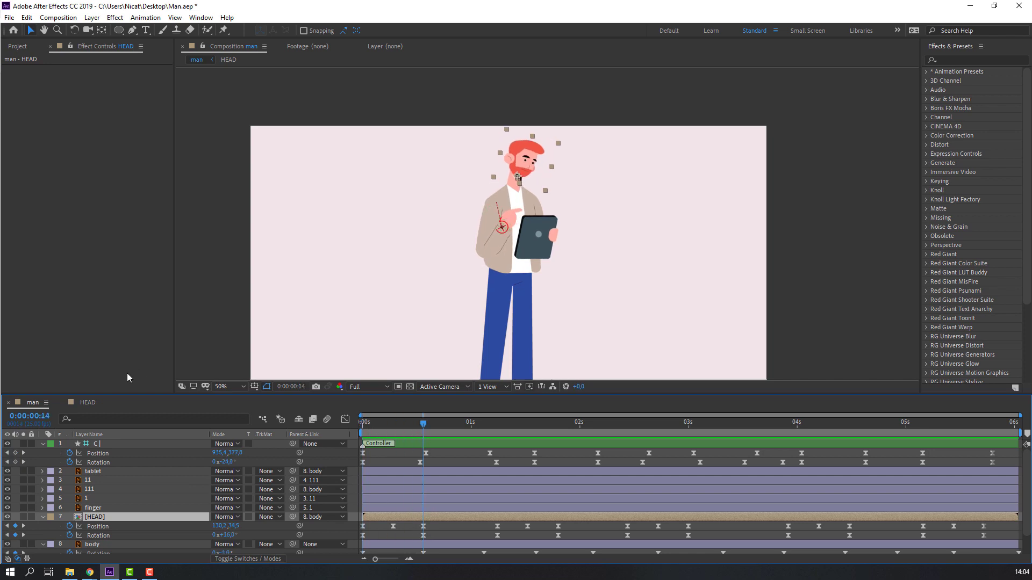
pyautogui.click(88, 403)
pyautogui.scroll(2, 585, 270)
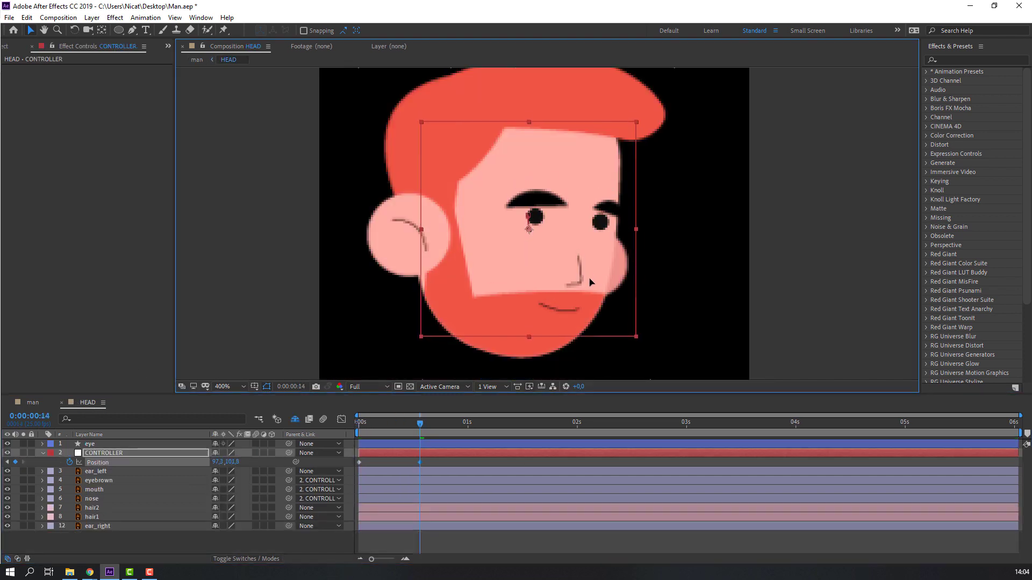
pyautogui.moveTo(585, 281); pyautogui.dragTo(583, 281)
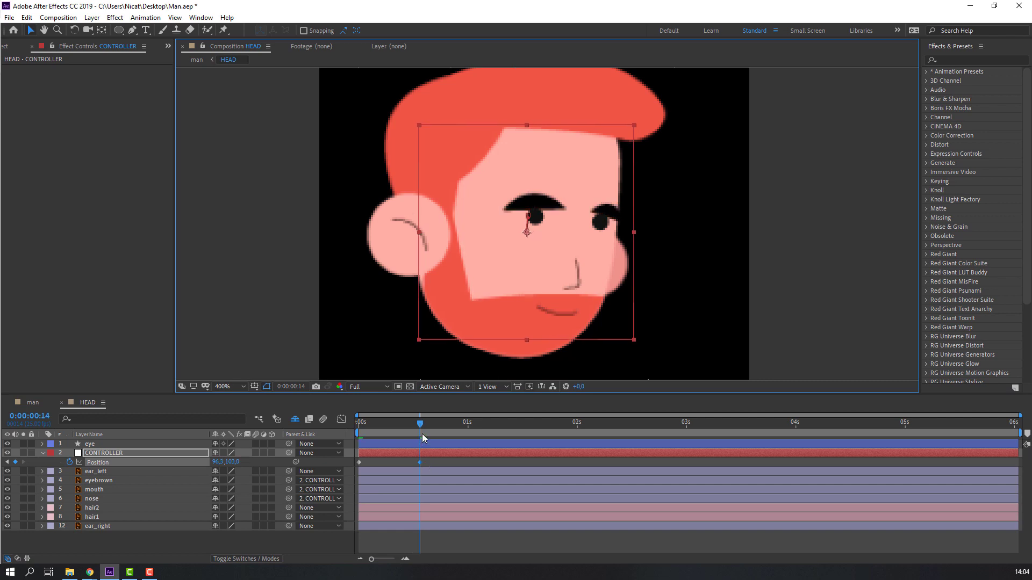
# - Parent the eye layer to the CONTROLLER layer so the eyes follow the other facial features
pyautogui.moveTo(420, 433); pyautogui.dragTo(347, 443)
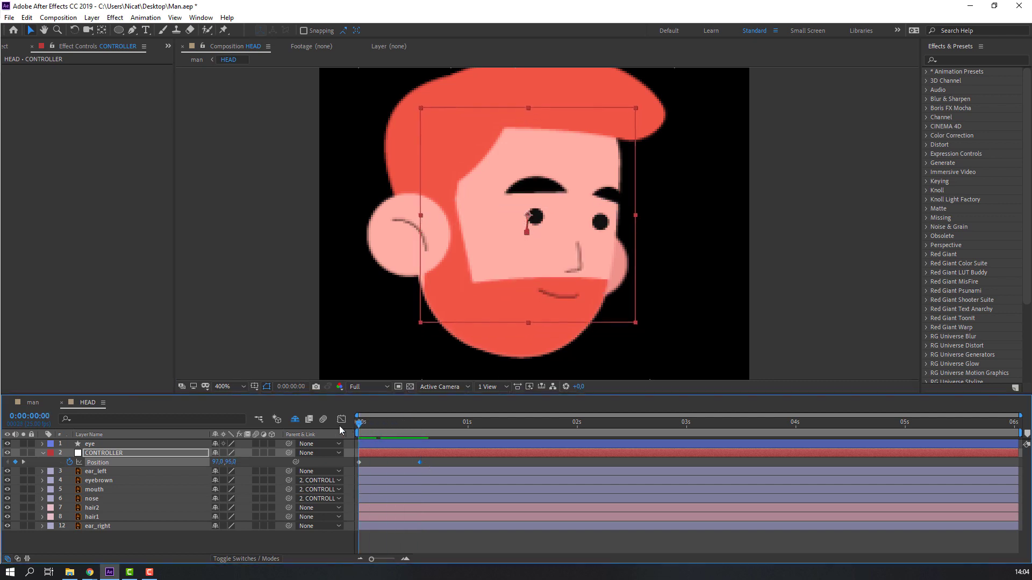
pyautogui.click(86, 445)
pyautogui.moveTo(261, 443); pyautogui.dragTo(104, 453)
# - Hold the CONTROLLER's lowered position with a keyframe at 0:00:01:05 and raise it to about 95.8, 93.8 at 0:00:01:16, matching the head's nod
pyautogui.moveTo(360, 423); pyautogui.dragTo(492, 428)
pyautogui.click(33, 403)
pyautogui.click(87, 403)
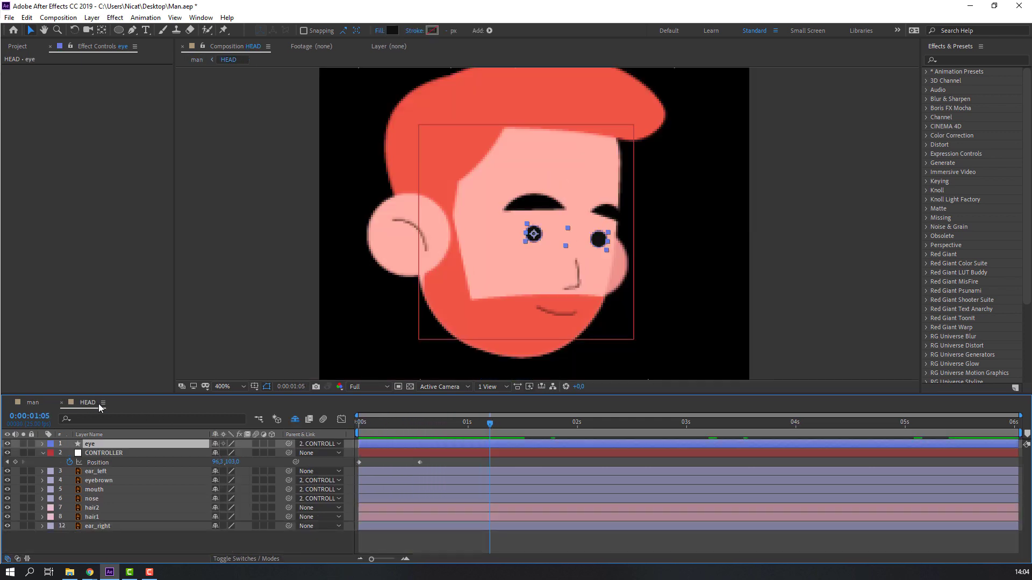
pyautogui.click(16, 462)
pyautogui.click(31, 403)
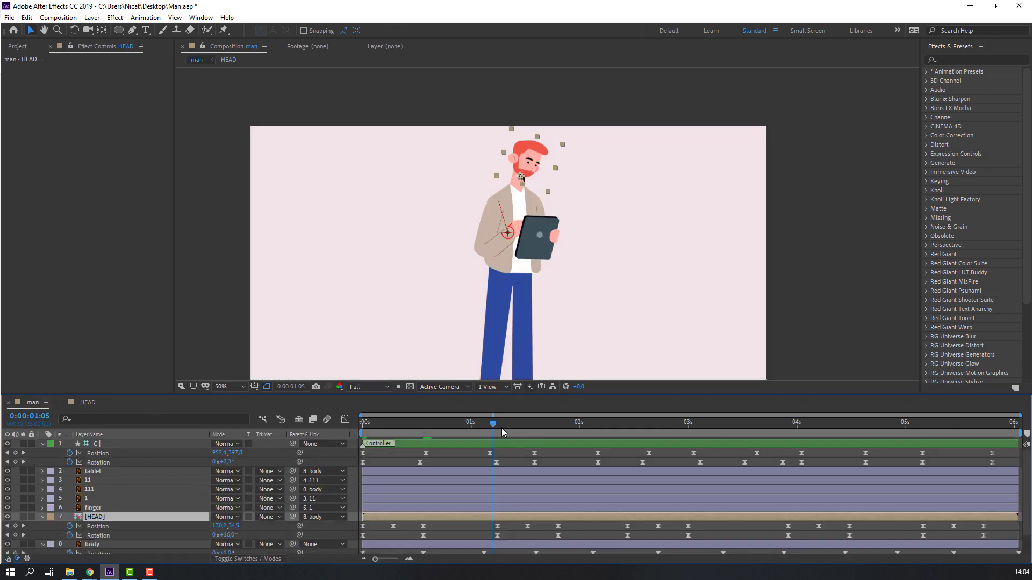
pyautogui.moveTo(505, 428); pyautogui.dragTo(534, 426)
pyautogui.click(87, 402)
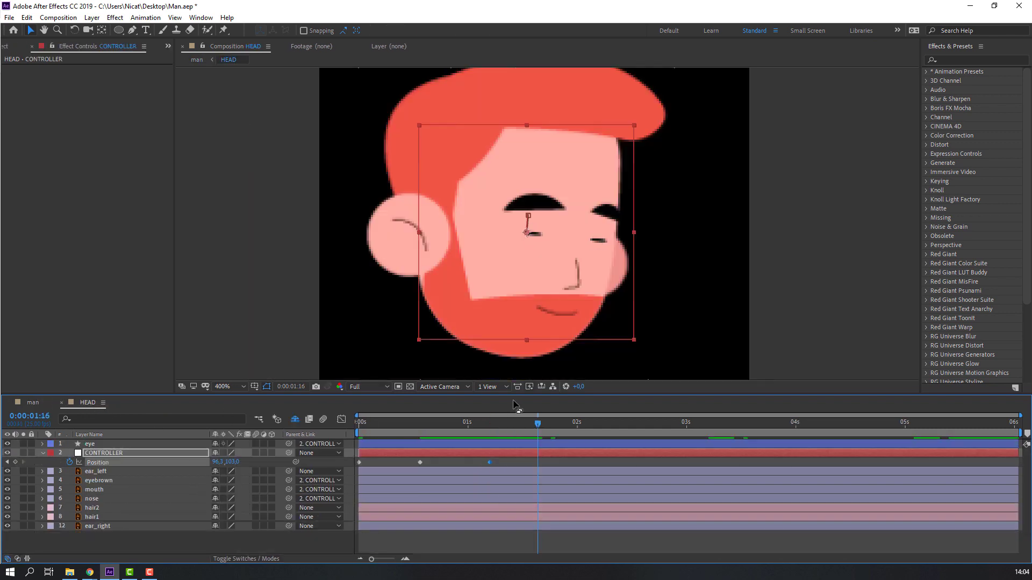
pyautogui.moveTo(579, 308); pyautogui.dragTo(573, 289)
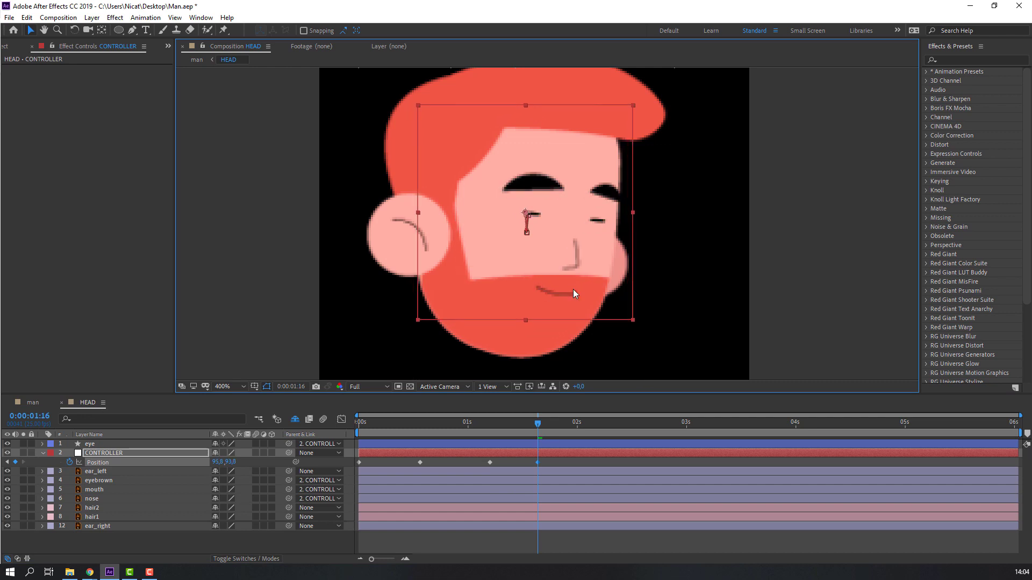
# - Hold the CONTROLLER's raised position with a keyframe at 0:00:02:11 and lower the facial features with a second keyframe at 0:00:02:23
pyautogui.click(33, 403)
pyautogui.moveTo(467, 424); pyautogui.dragTo(630, 426)
pyautogui.click(92, 403)
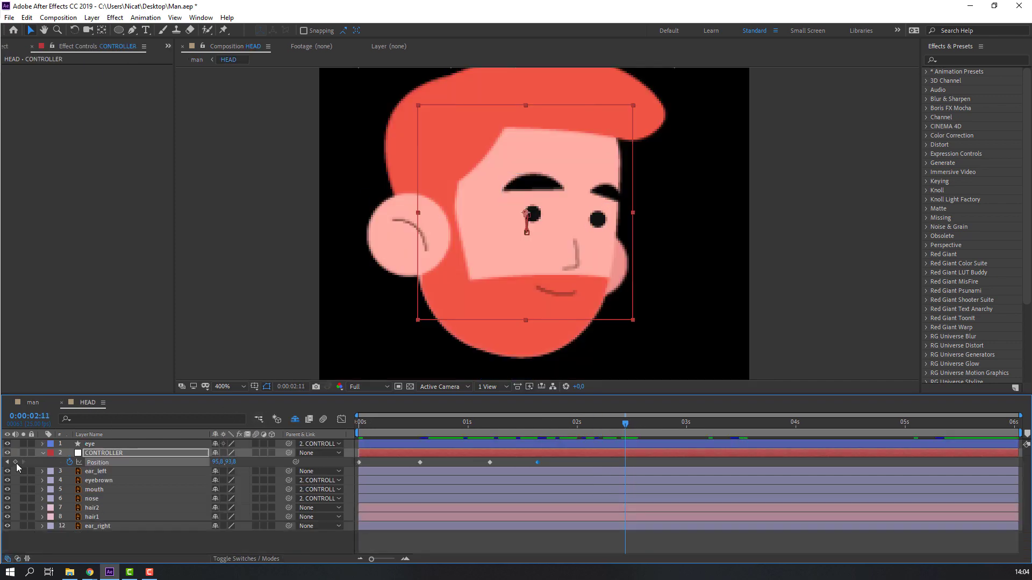
pyautogui.click(33, 403)
pyautogui.moveTo(628, 424); pyautogui.dragTo(682, 425)
pyautogui.click(88, 403)
pyautogui.moveTo(517, 276); pyautogui.dragTo(545, 302)
# - Hold the CONTROLLER's lowered position with a keyframe just after 4 seconds and copy its first Position keyframe to 0:00:04:18
pyautogui.click(41, 406)
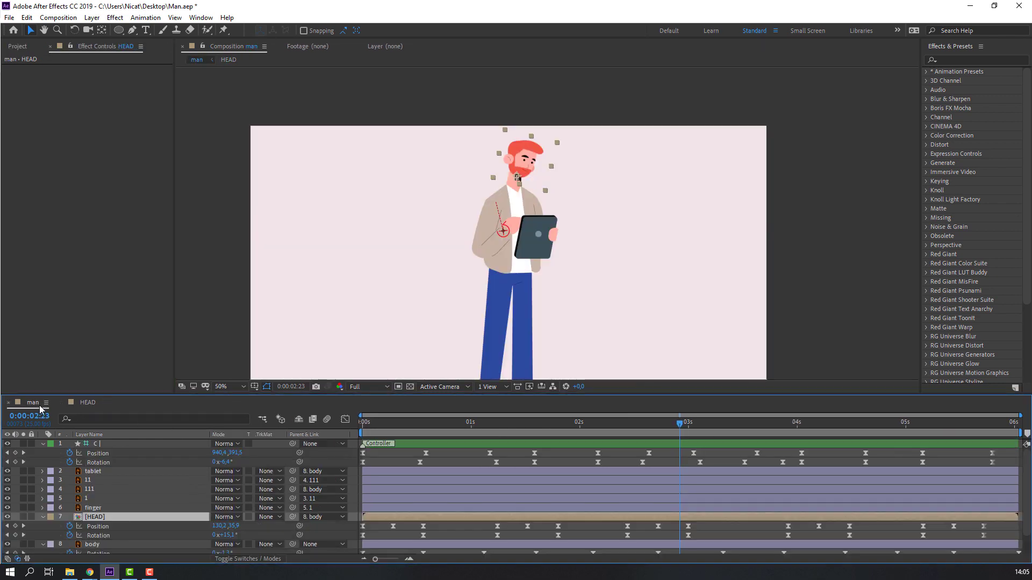
pyautogui.moveTo(627, 430); pyautogui.dragTo(810, 424)
pyautogui.click(96, 403)
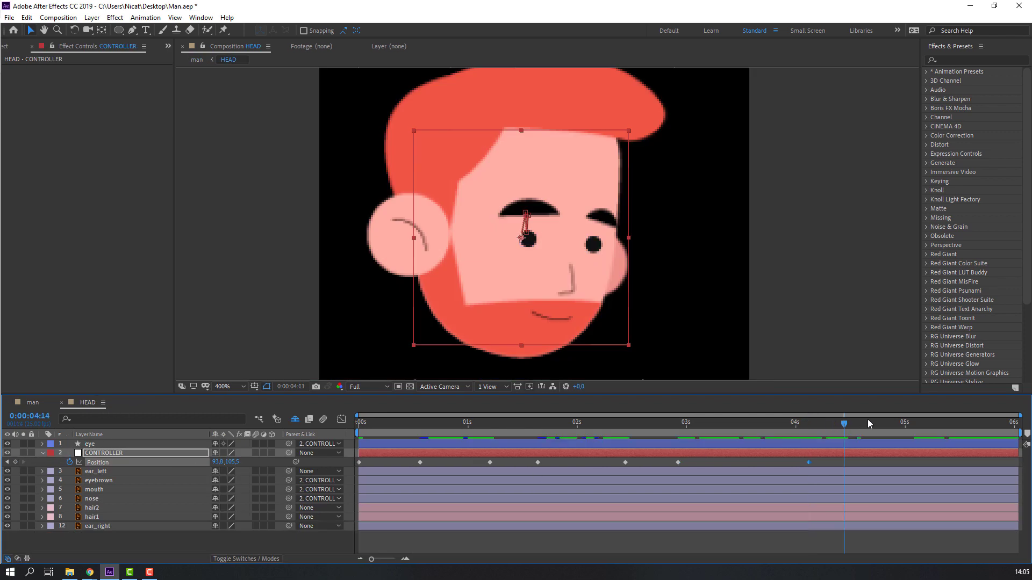
pyautogui.moveTo(382, 465); pyautogui.dragTo(354, 466)
pyautogui.hotkey('ctrl', 'v')
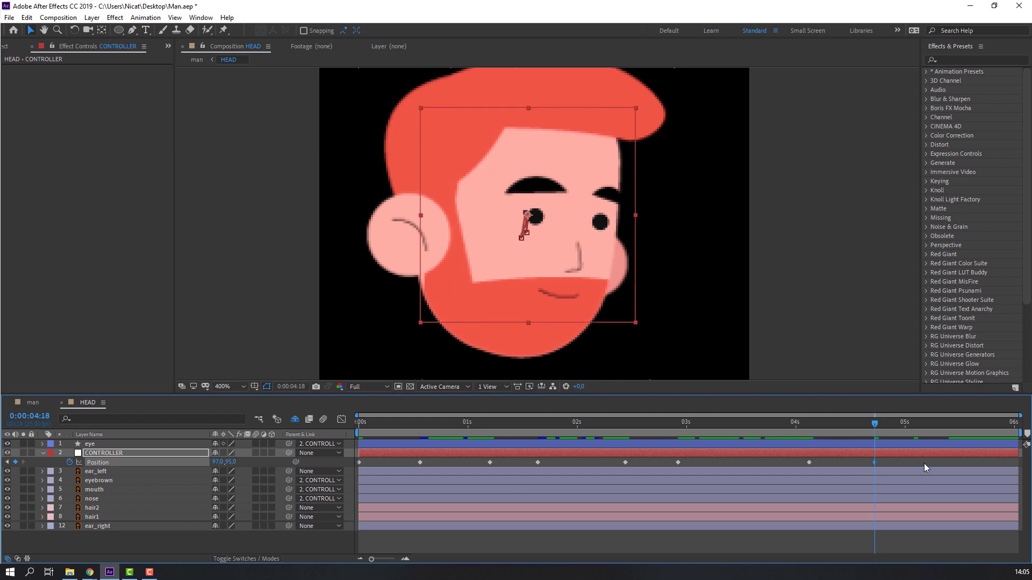
# - Apply Easy Ease to all of the CONTROLLER's Position keyframes and preview the face movement from the start
pyautogui.moveTo(896, 461); pyautogui.dragTo(339, 476)
pyautogui.rightClick(359, 464)
pyautogui.moveTo(425, 456)
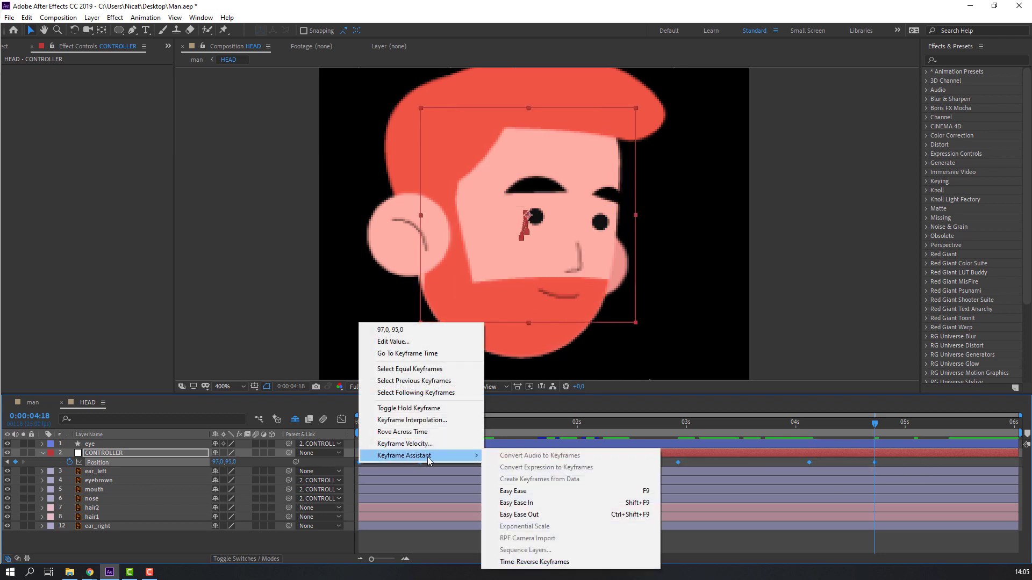
pyautogui.click(553, 492)
pyautogui.press('space')
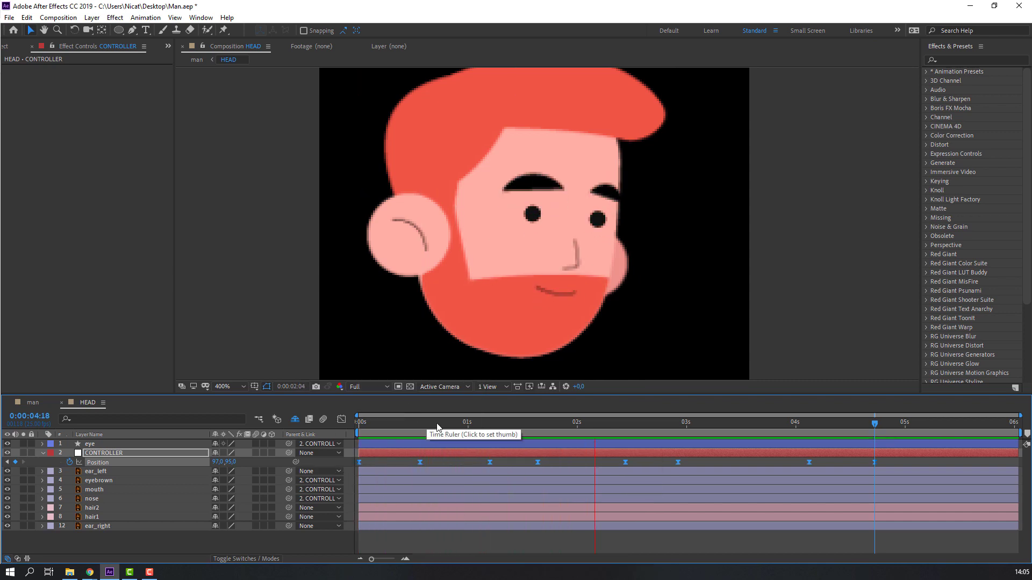
pyautogui.click(411, 423)
pyautogui.press('Home')
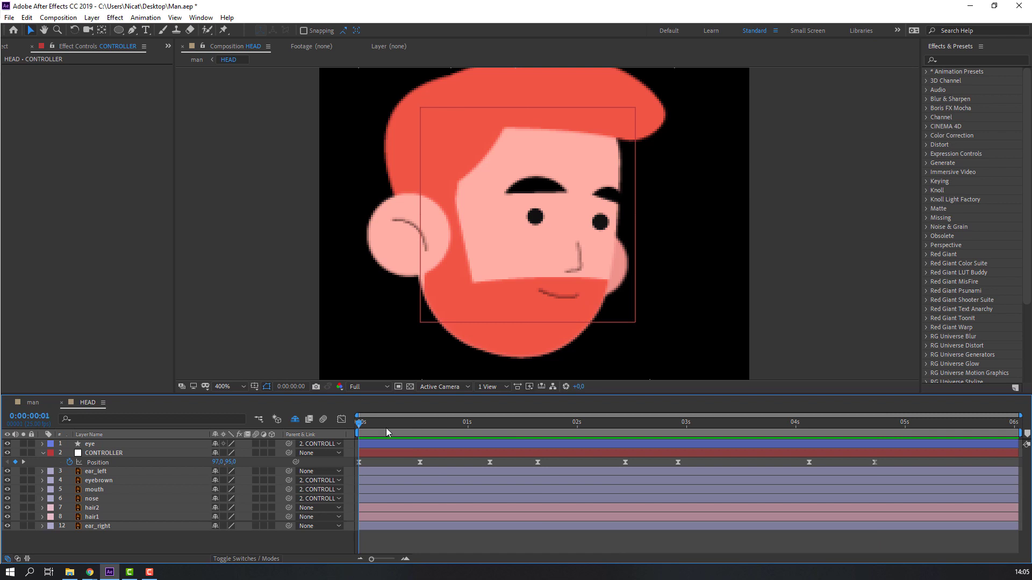
pyautogui.press('space')
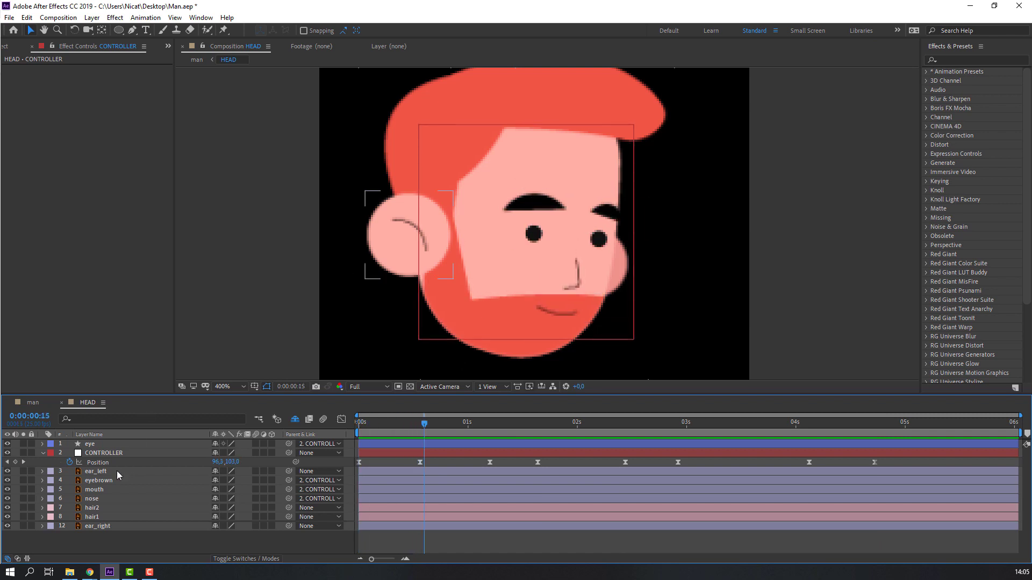
# - Set a Position keyframe on the eyebrown layer at 0:00:00:15 and lower the eyebrows to about 65.9, 44.3 shortly before 1 second
pyautogui.click(115, 481)
pyautogui.press('p')
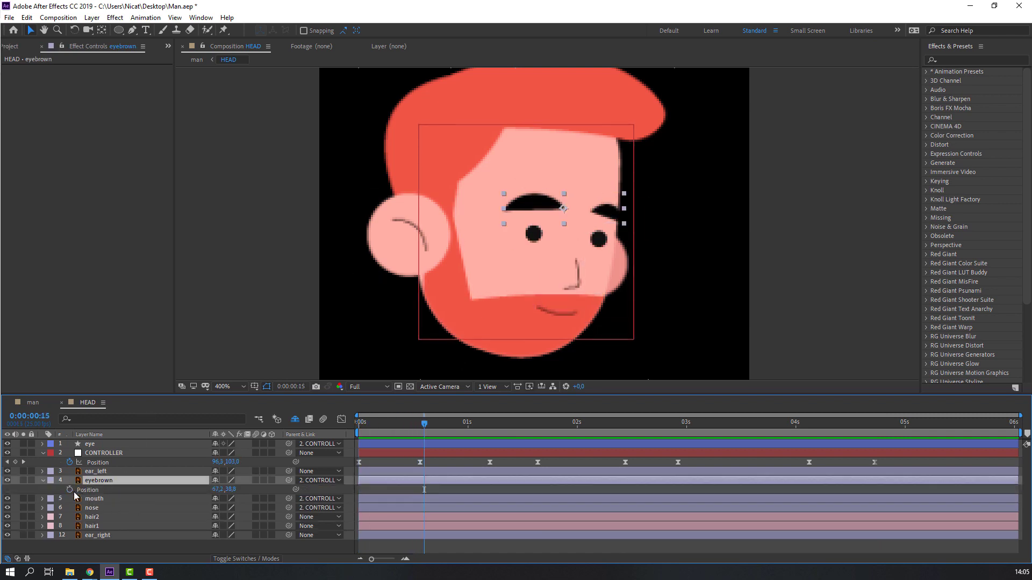
pyautogui.click(70, 489)
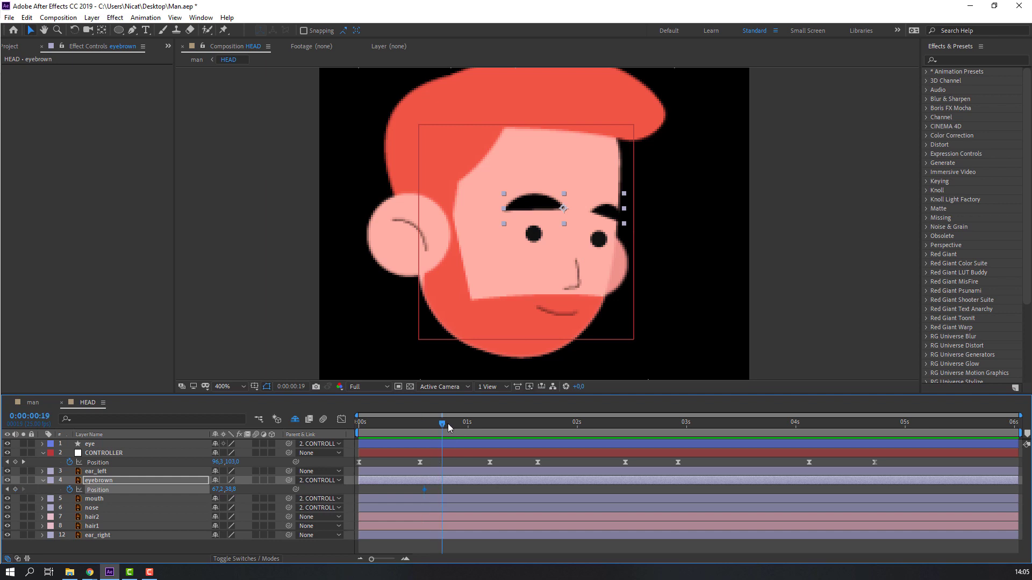
pyautogui.moveTo(554, 207); pyautogui.dragTo(550, 219)
# - Hold the lowered eyebrows with a Position keyframe at 0:00:01:07 and raise them to about 65.9, 38.1 at 0:00:01:13
pyautogui.moveTo(417, 434); pyautogui.dragTo(498, 430)
pyautogui.click(16, 490)
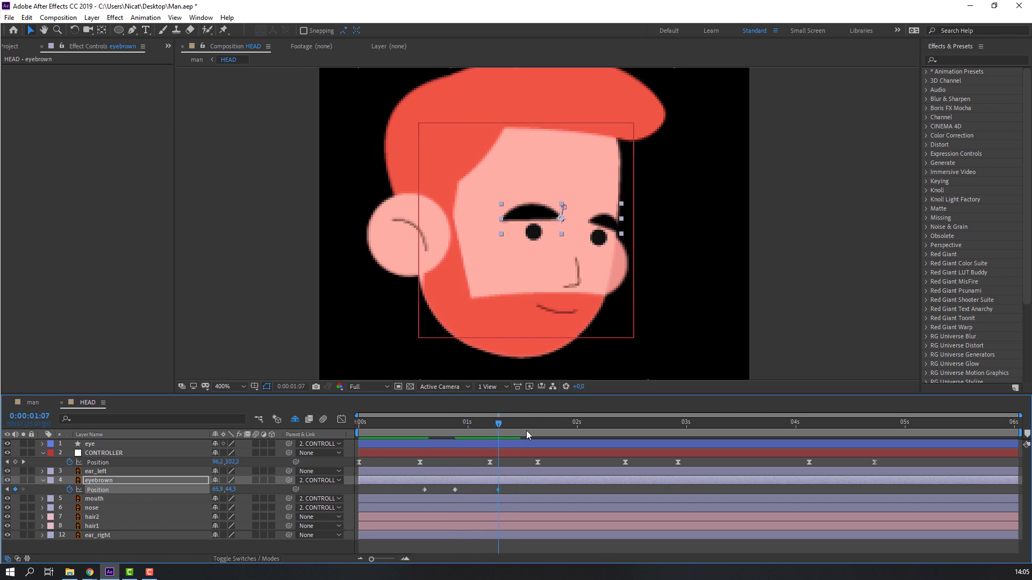
pyautogui.moveTo(511, 425); pyautogui.dragTo(524, 422)
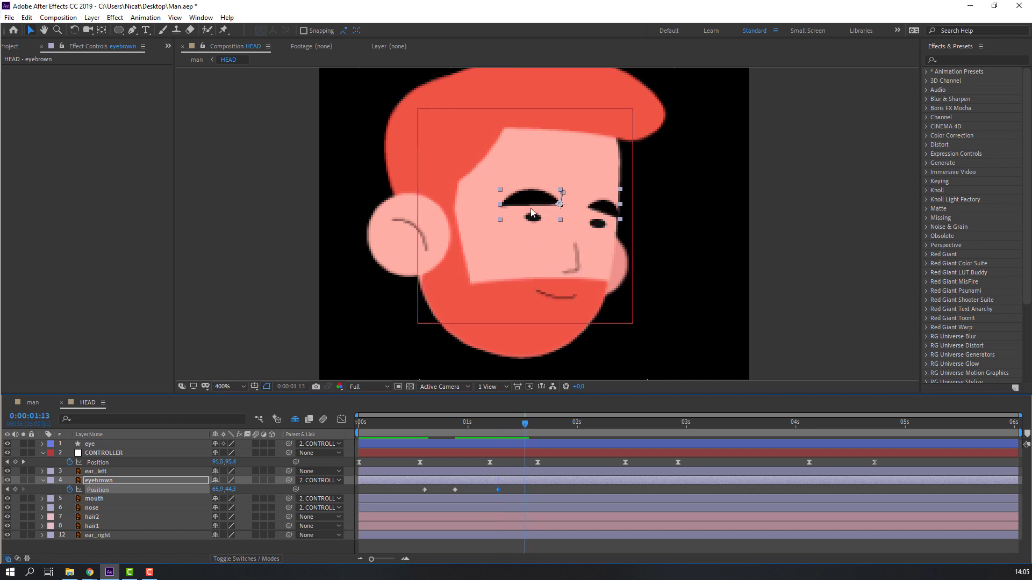
pyautogui.moveTo(532, 209); pyautogui.dragTo(532, 196)
pyautogui.moveTo(484, 425); pyautogui.dragTo(528, 425)
# - Apply Easy Ease to the eyebrown layer's four Position keyframes and preview the eyebrow movement
pyautogui.moveTo(553, 487); pyautogui.dragTo(398, 494)
pyautogui.rightClick(424, 490)
pyautogui.moveTo(473, 483)
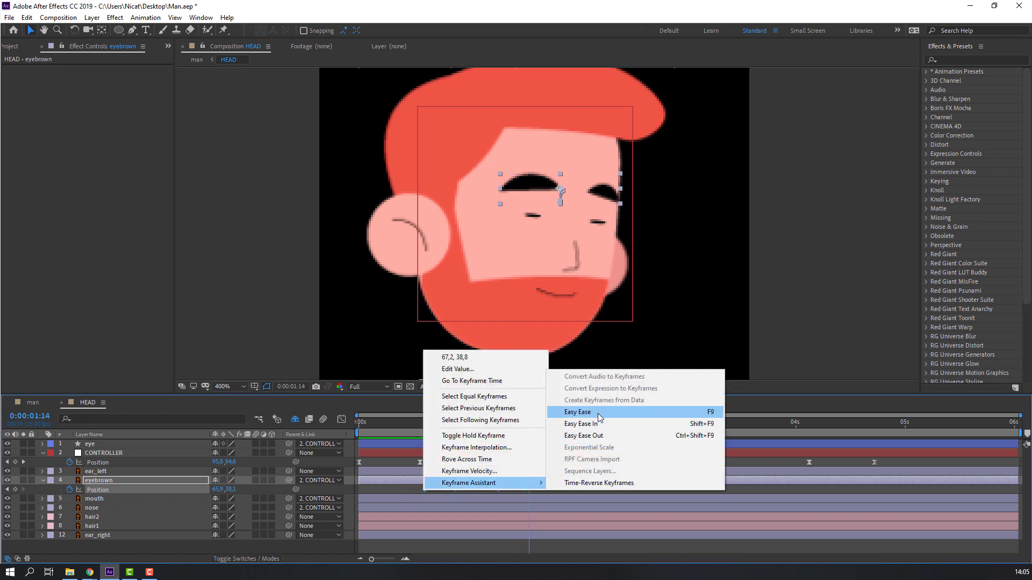
pyautogui.click(580, 412)
pyautogui.press('space')
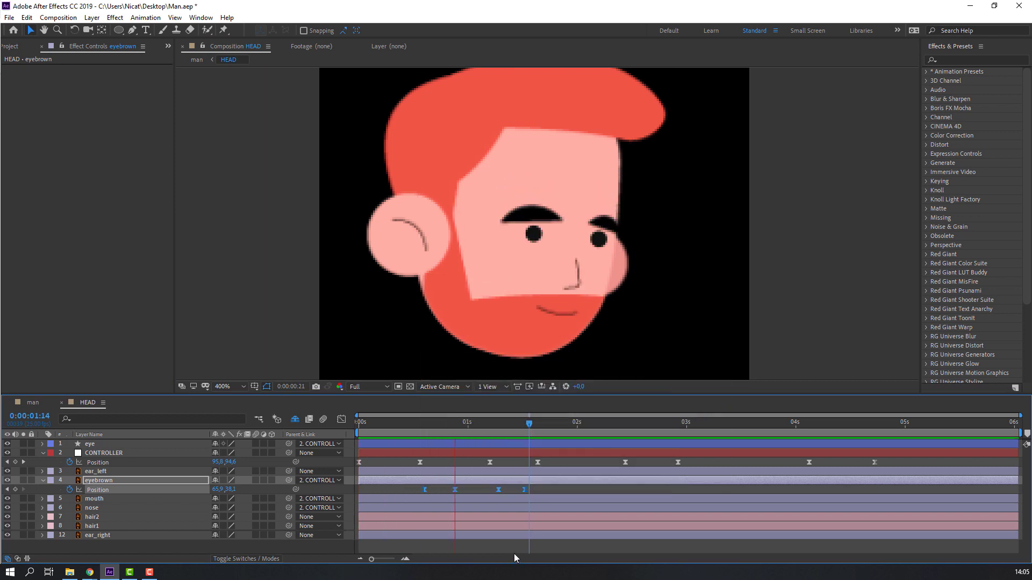
pyautogui.press('space')
# - Copy the eyebrown layer's four Position keyframes and paste them starting at about 0:00:02:19
pyautogui.click(535, 490)
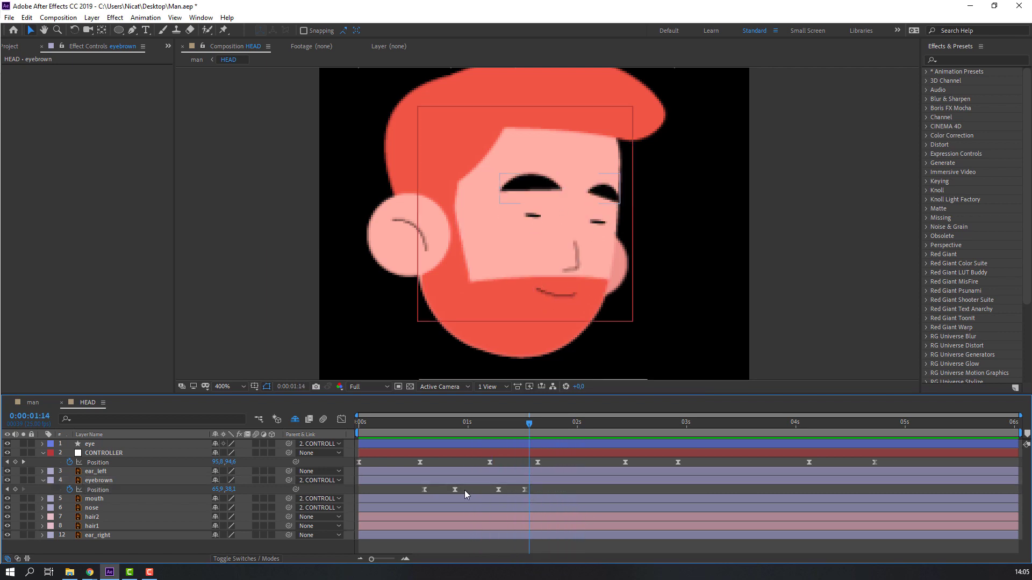
pyautogui.moveTo(543, 488); pyautogui.dragTo(405, 495)
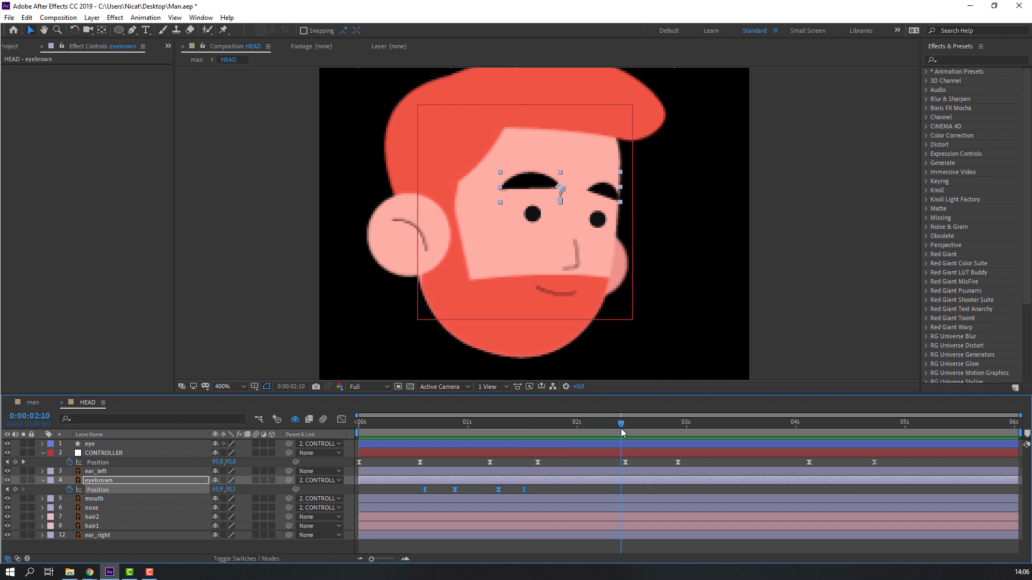
pyautogui.moveTo(622, 431); pyautogui.dragTo(830, 425)
pyautogui.hotkey('ctrl', 'v')
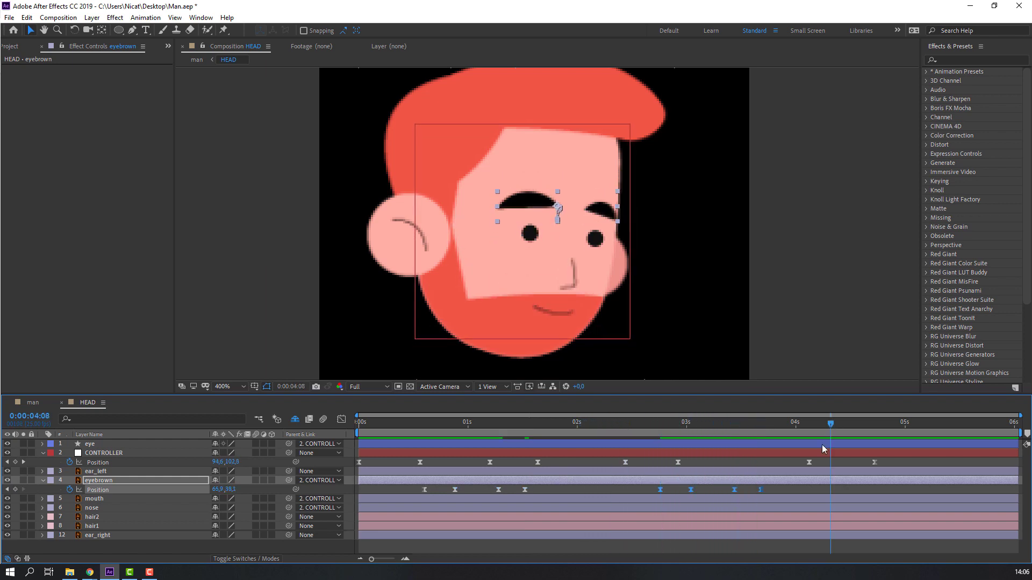